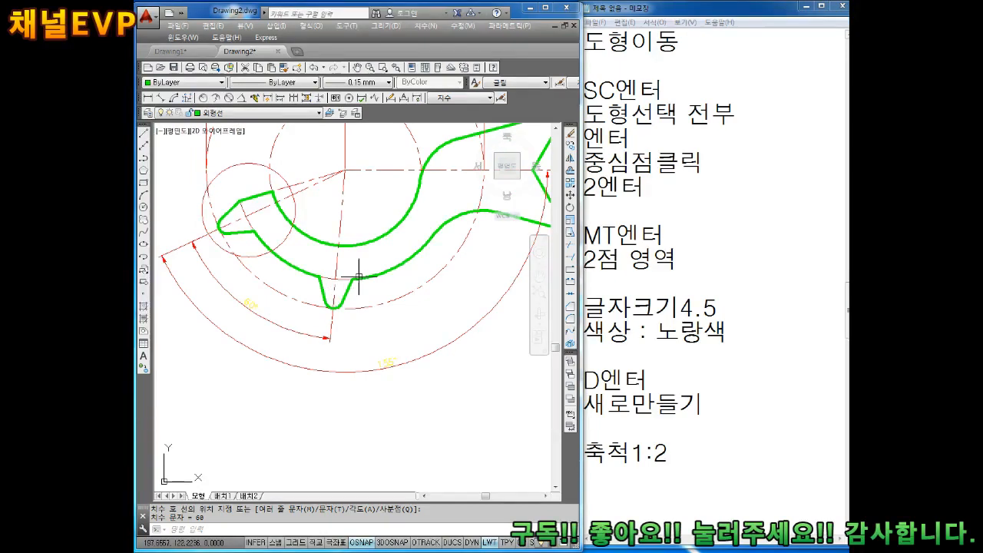
Add a radius dimension to the lower concave arc between the hook and the hexagon end.
{"action": "middle_click_drag", "start_coordinate": [285, 268], "coordinate": [213, 315]}
{"action": "key", "text": "Escape"}
{"action": "key", "text": "Escape"}
{"action": "left_click", "coordinate": [204, 99]}
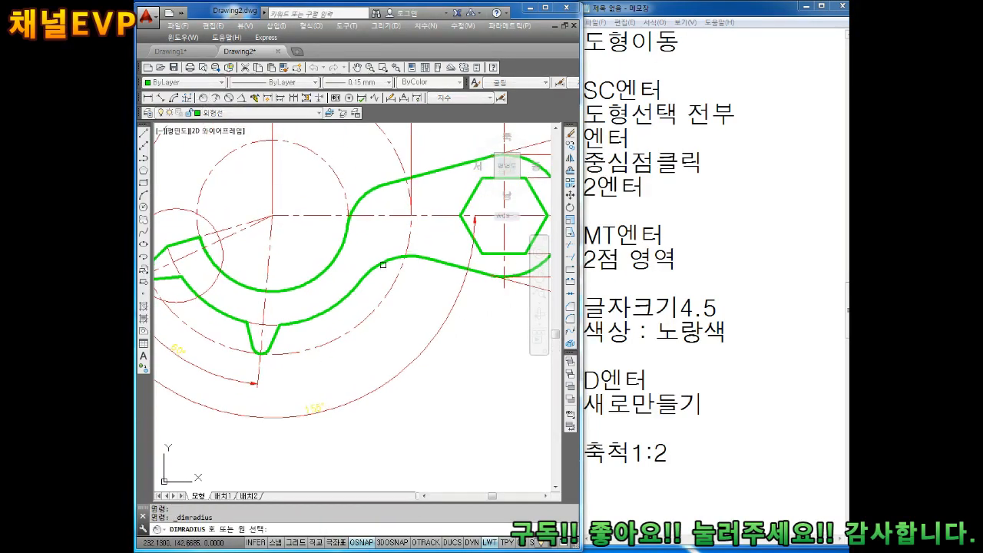
{"action": "left_click", "coordinate": [399, 258]}
{"action": "middle_click_drag", "start_coordinate": [356, 218], "coordinate": [378, 250]}
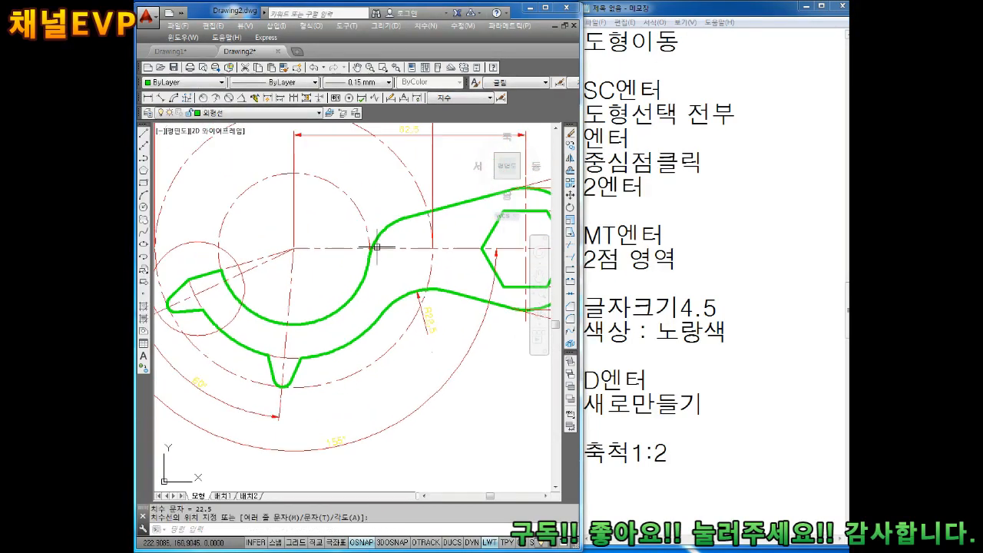
Add a radius dimension to the upper fillet arc where the hook's inner curve meets the arm.
{"action": "key", "text": "Return"}
{"action": "left_click", "coordinate": [377, 235]}
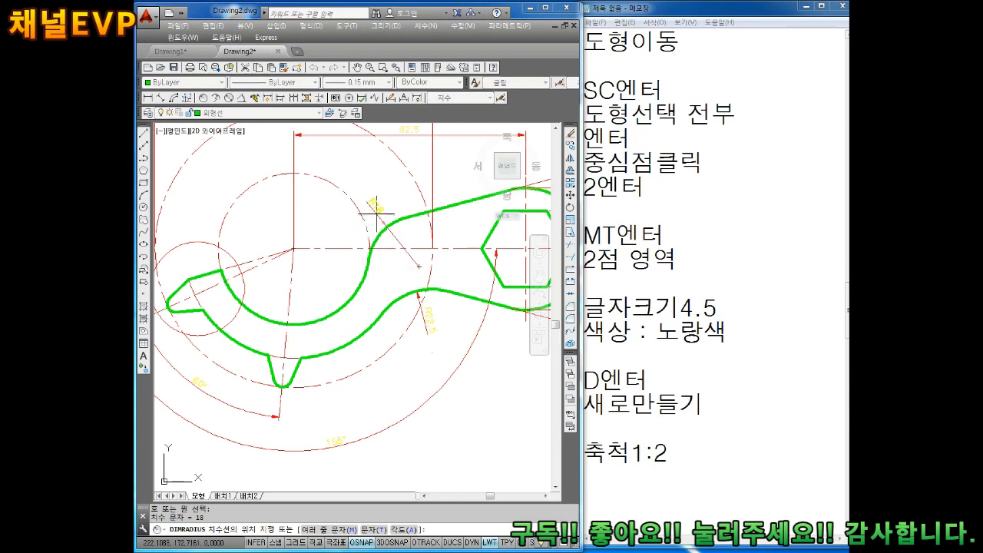
{"action": "left_click", "coordinate": [377, 217]}
Add a diameter dimension to the inner dash-dot circle of the hook, with its text outside the circle.
{"action": "middle_click_drag", "start_coordinate": [361, 298], "coordinate": [397, 281]}
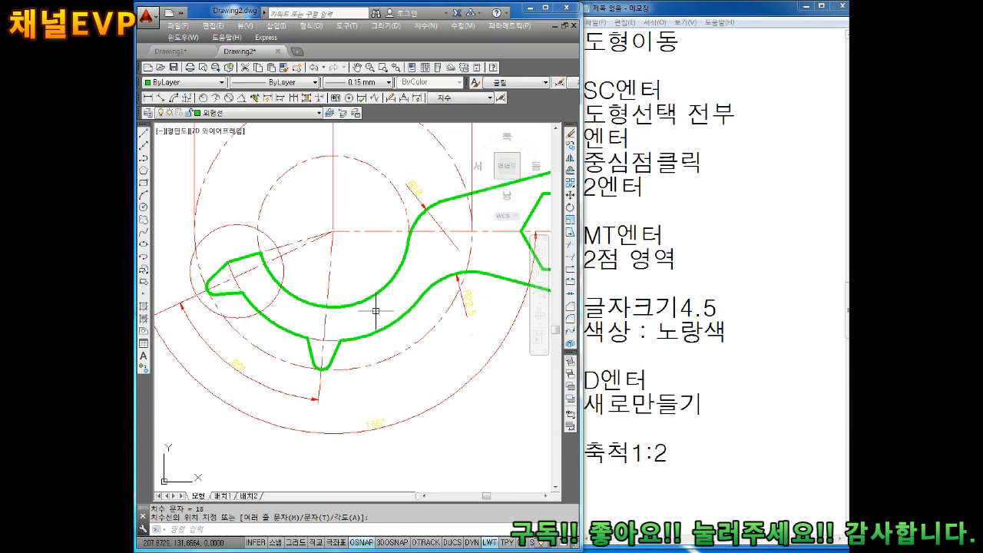
{"action": "scroll", "coordinate": [372, 234], "scroll_direction": "up", "scroll_amount": 2}
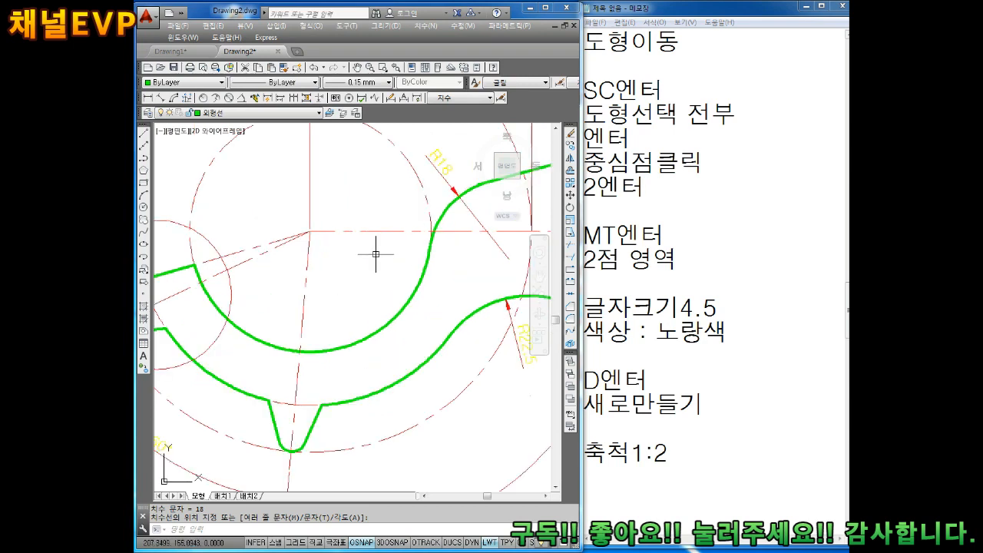
{"action": "middle_click_drag", "start_coordinate": [376, 253], "coordinate": [362, 272]}
{"action": "key", "text": "Escape"}
{"action": "key", "text": "Escape"}
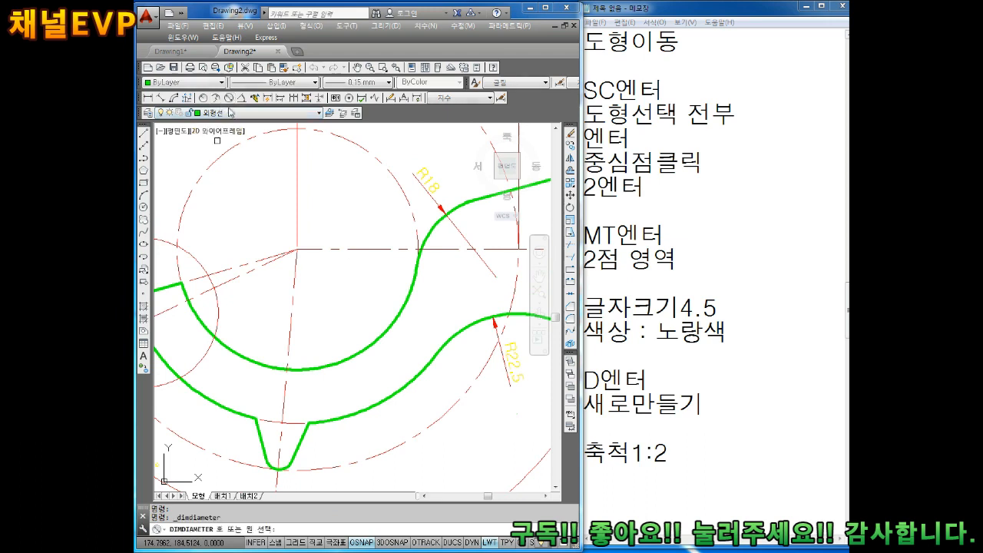
{"action": "left_click", "coordinate": [228, 98]}
{"action": "left_click", "coordinate": [198, 163]}
{"action": "left_click", "coordinate": [198, 163]}
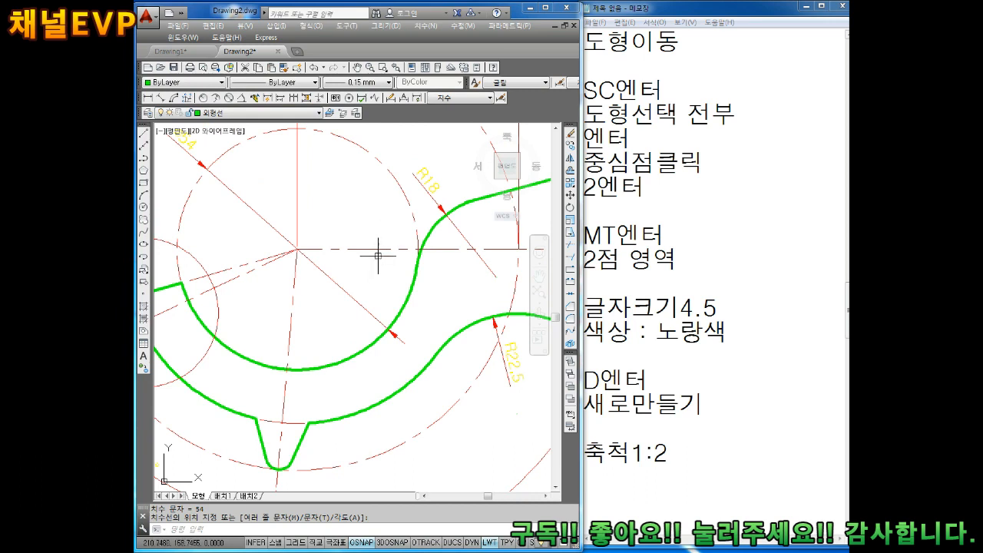
Add an aligned dimension for the hook's thickness between its inner and outer arcs.
{"action": "middle_click_drag", "start_coordinate": [358, 347], "coordinate": [362, 294]}
{"action": "key", "text": "Escape"}
{"action": "key", "text": "Escape"}
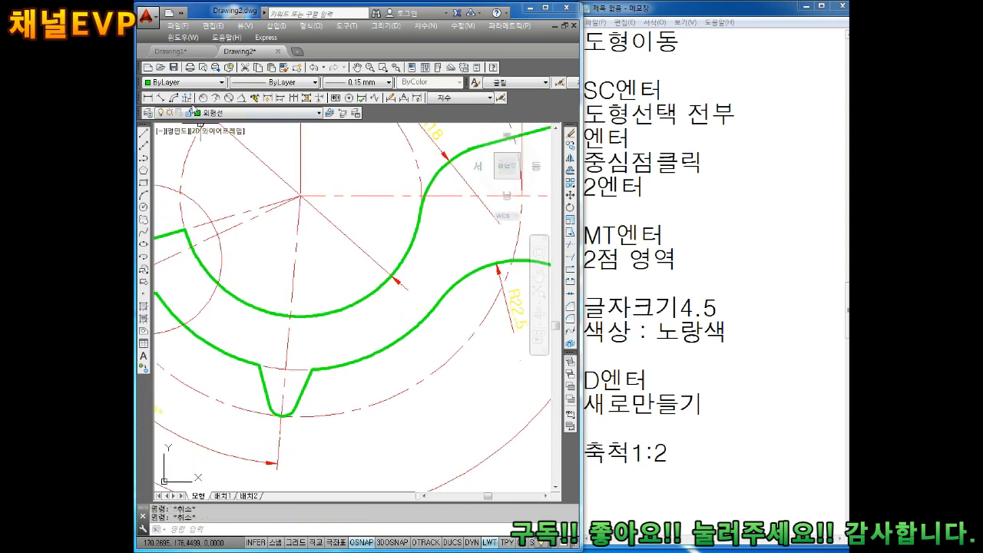
{"action": "left_click", "coordinate": [160, 98]}
{"action": "left_click", "coordinate": [352, 306]}
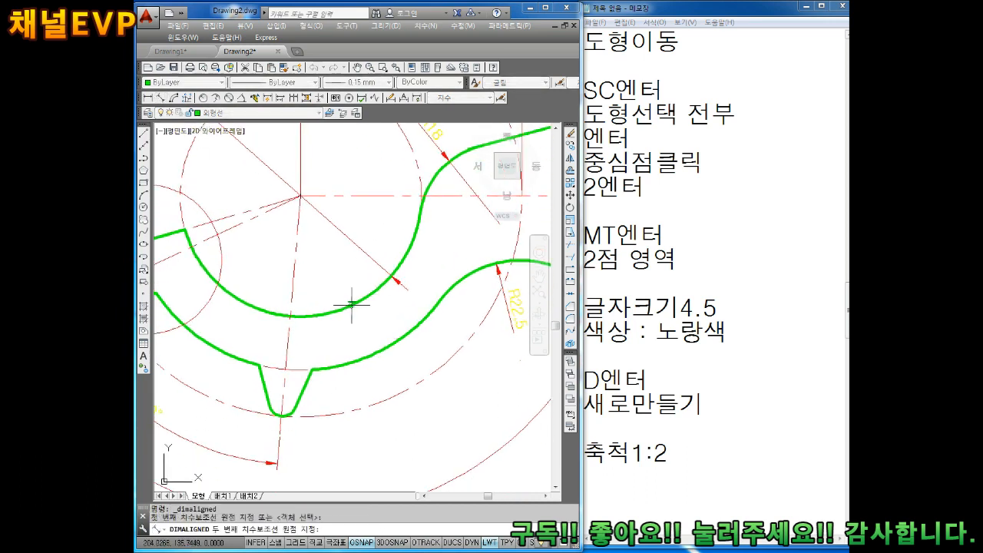
{"action": "left_click", "coordinate": [378, 353]}
{"action": "left_click", "coordinate": [376, 349]}
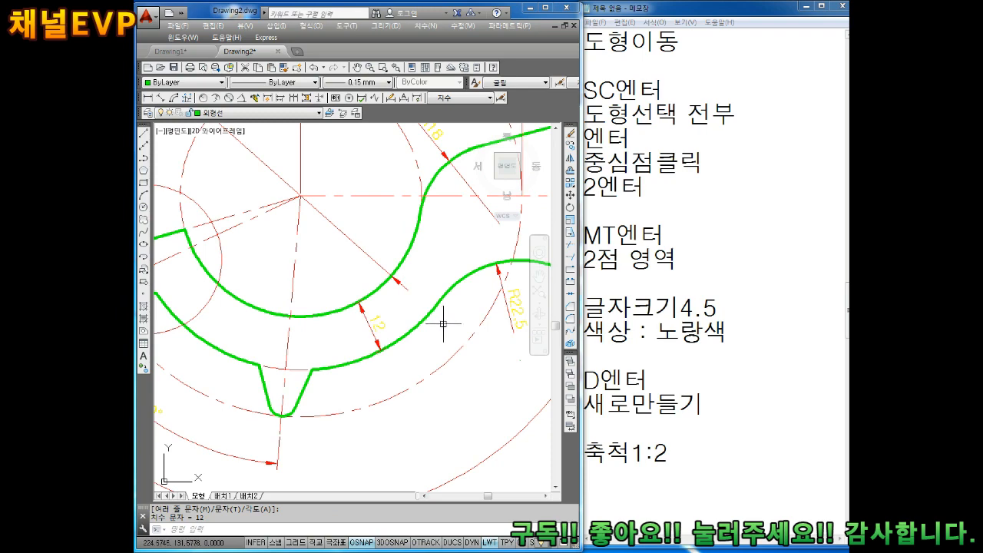
Draw a quick leader from the upper left of the detail circle around the hook tip, angled outward.
{"action": "scroll", "coordinate": [372, 287], "scroll_direction": "down", "scroll_amount": 3}
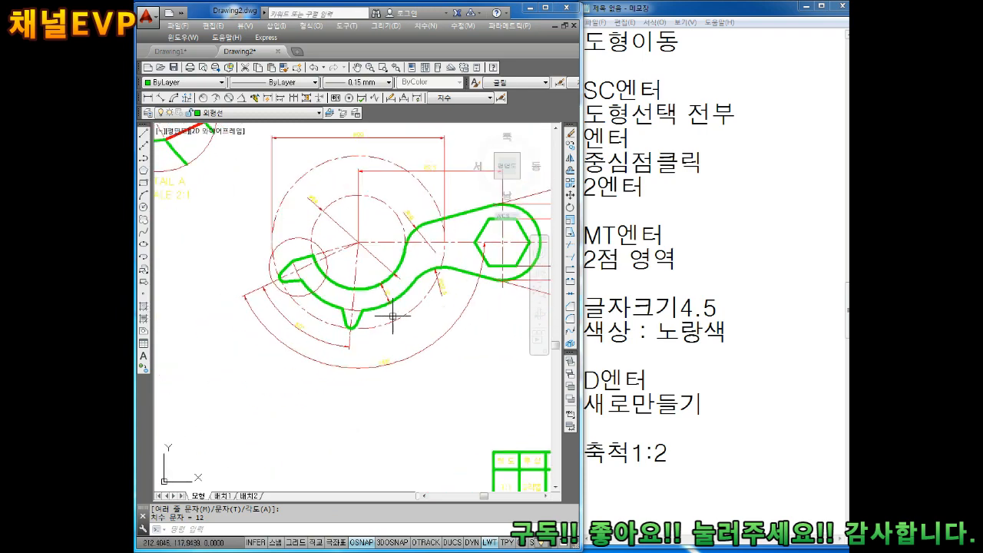
{"action": "key", "text": "Escape"}
{"action": "key", "text": "Escape"}
{"action": "scroll", "coordinate": [231, 244], "scroll_direction": "up", "scroll_amount": 5}
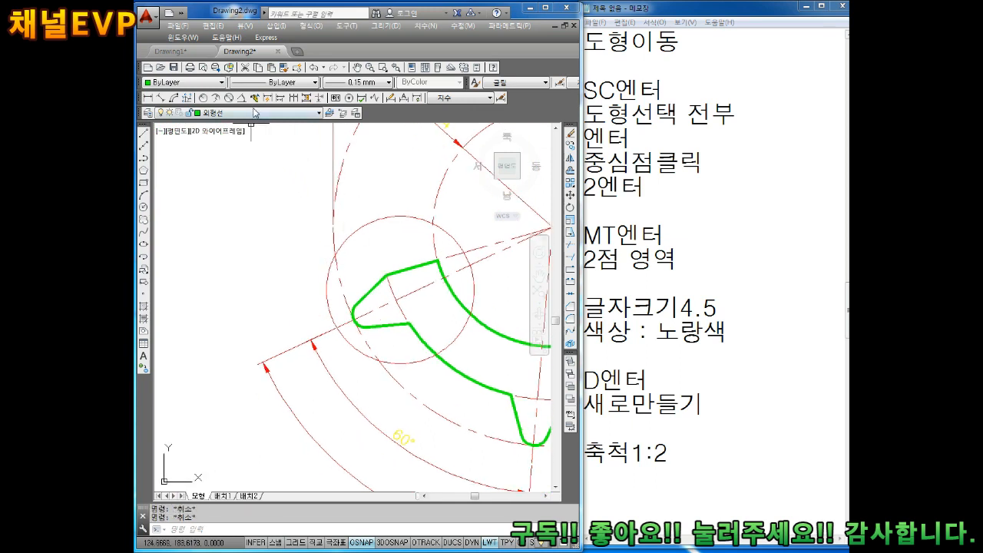
{"action": "left_click", "coordinate": [253, 99]}
{"action": "scroll", "coordinate": [316, 240], "scroll_direction": "up", "scroll_amount": 2}
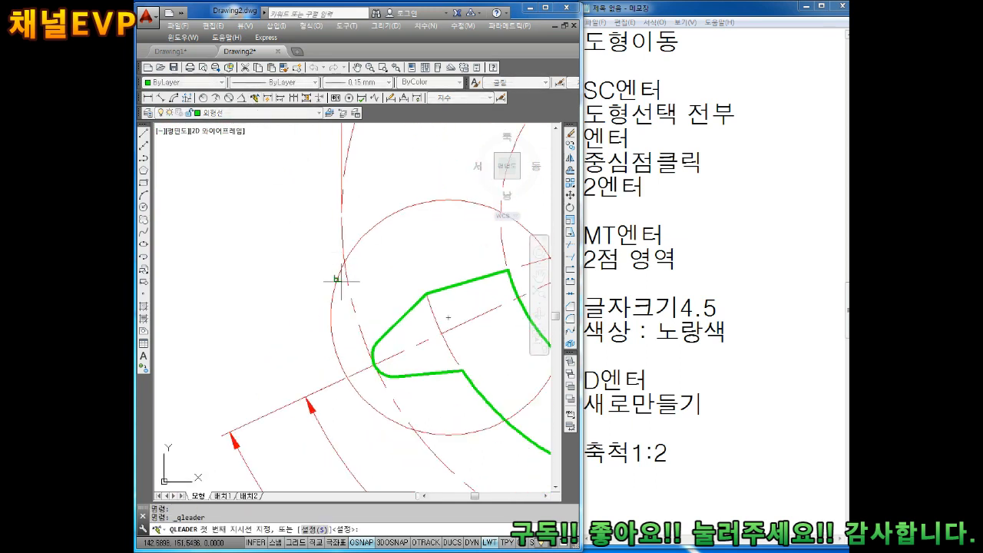
{"action": "left_click", "coordinate": [354, 245]}
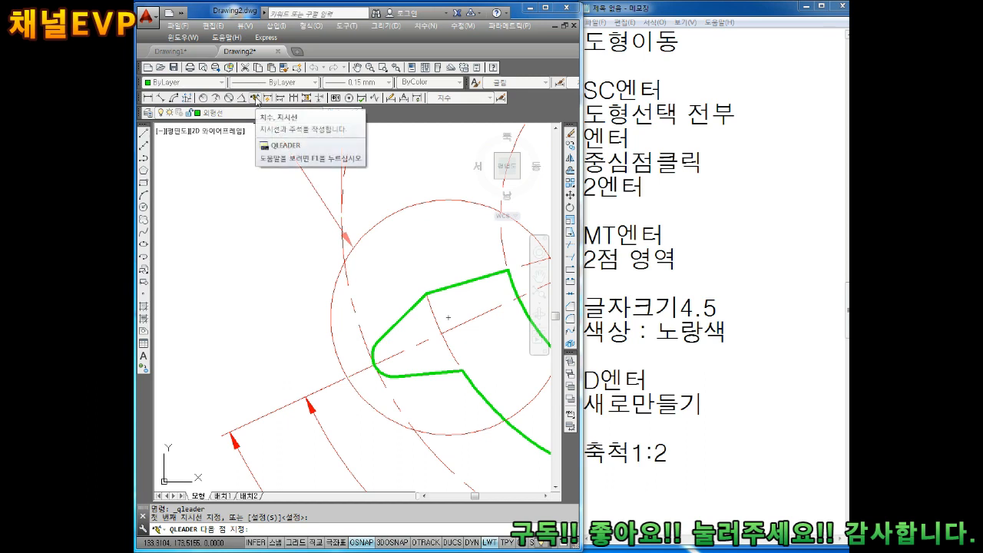
{"action": "middle_click_drag", "start_coordinate": [325, 204], "coordinate": [351, 220]}
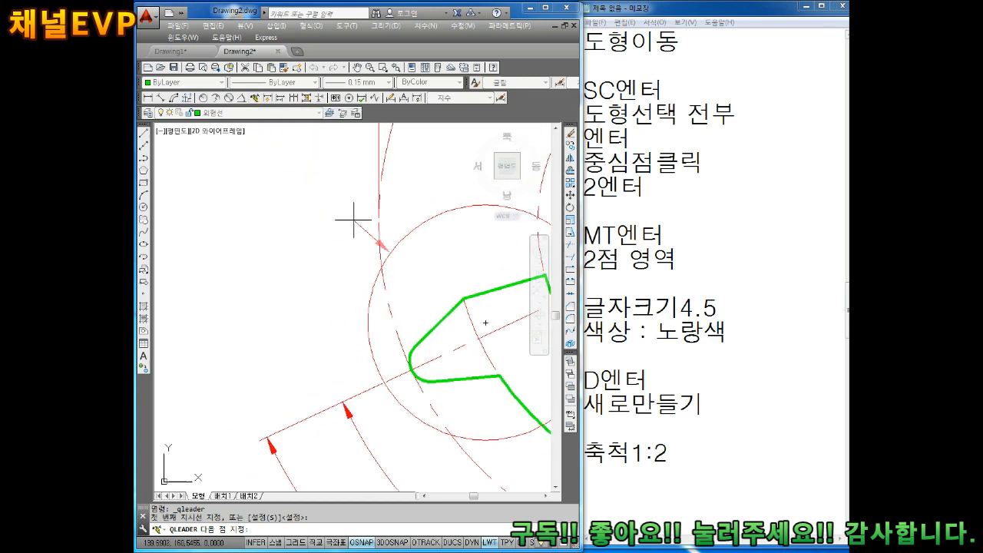
{"action": "left_click", "coordinate": [308, 191]}
{"action": "key", "text": "Return"}
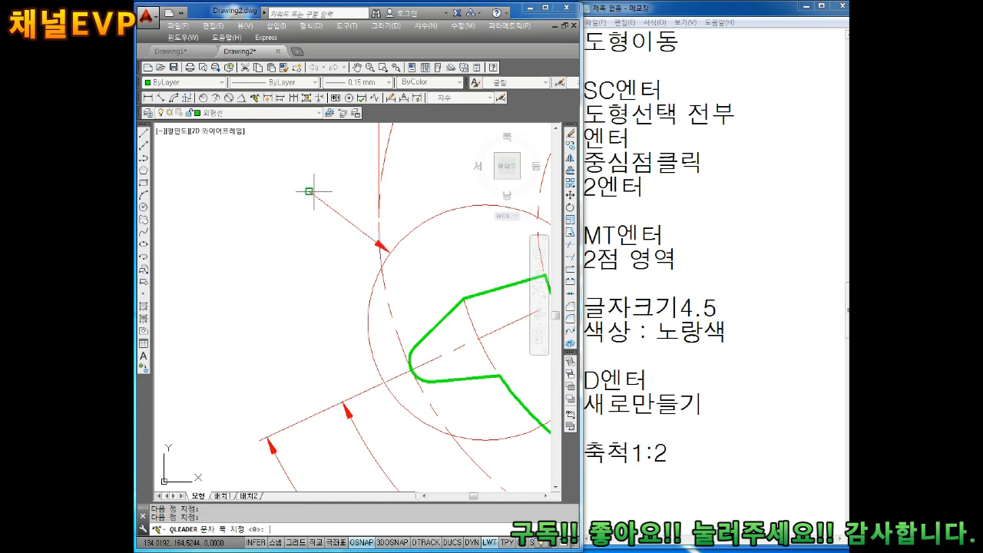
Label the detail circle's leader with the text "A".
{"action": "key", "text": "Return"}
{"action": "key", "text": "Return"}
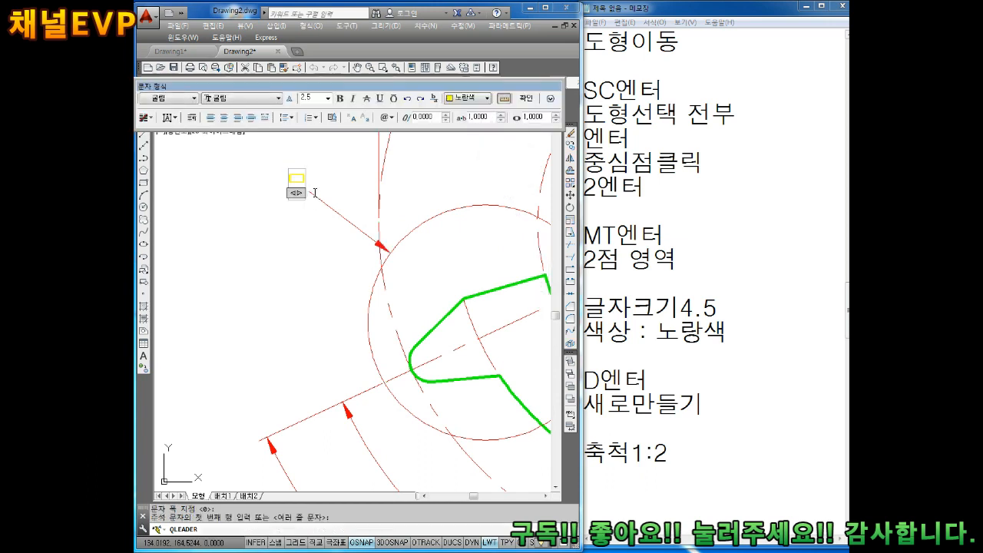
{"action": "type", "text": "A"}
{"action": "left_click", "coordinate": [311, 229]}
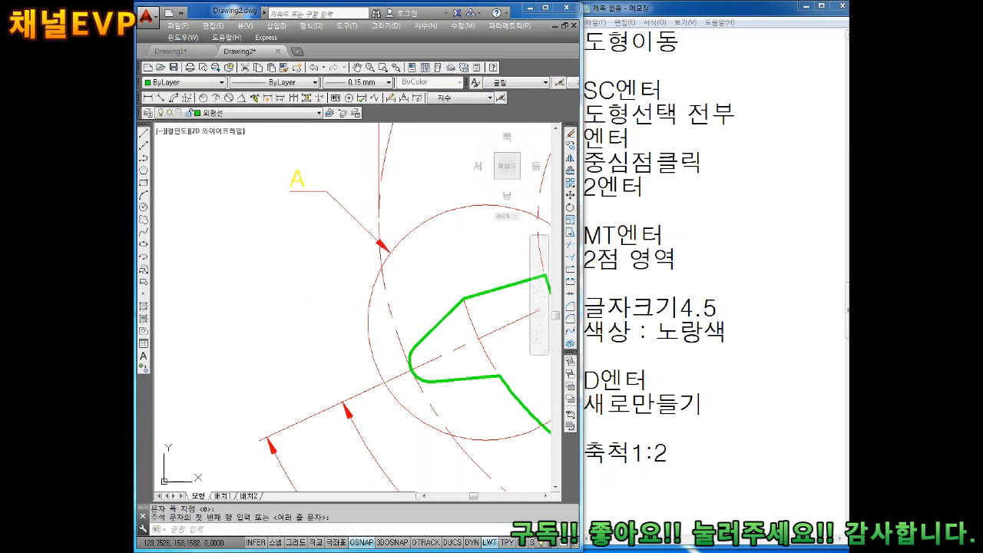
{"action": "key", "text": "Escape"}
{"action": "key", "text": "Escape"}
Set the arrowhead of the detail leader A to None (없음).
{"action": "middle_click_drag", "start_coordinate": [338, 215], "coordinate": [328, 225]}
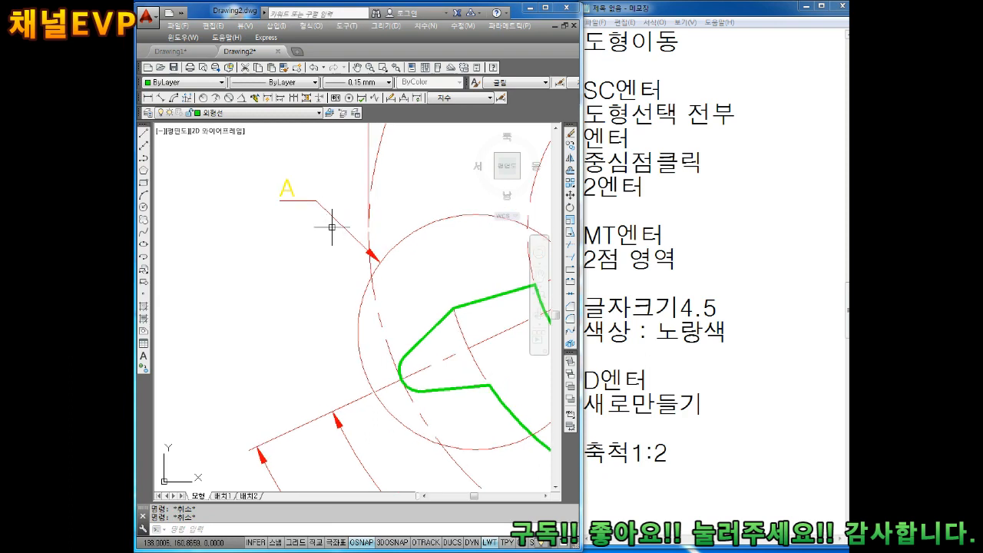
{"action": "scroll", "coordinate": [359, 244], "scroll_direction": "up", "scroll_amount": 3}
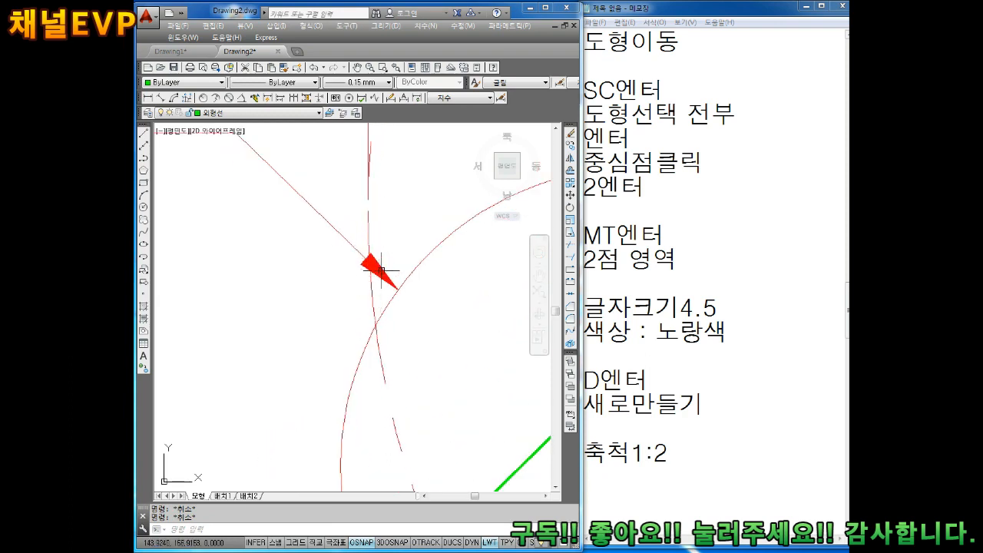
{"action": "scroll", "coordinate": [352, 284], "scroll_direction": "down", "scroll_amount": 2}
{"action": "left_click", "coordinate": [318, 252]}
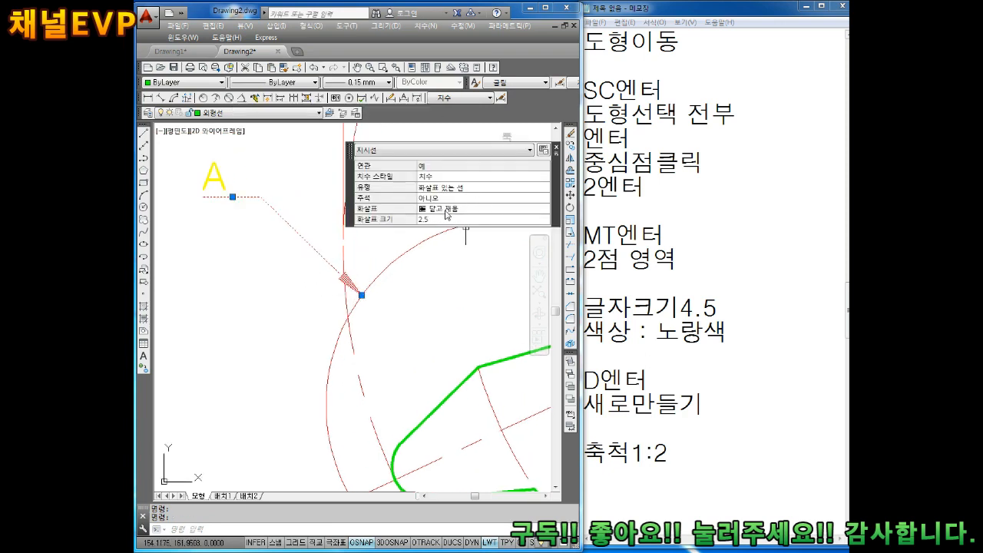
{"action": "left_click", "coordinate": [444, 209]}
{"action": "left_click", "coordinate": [446, 212]}
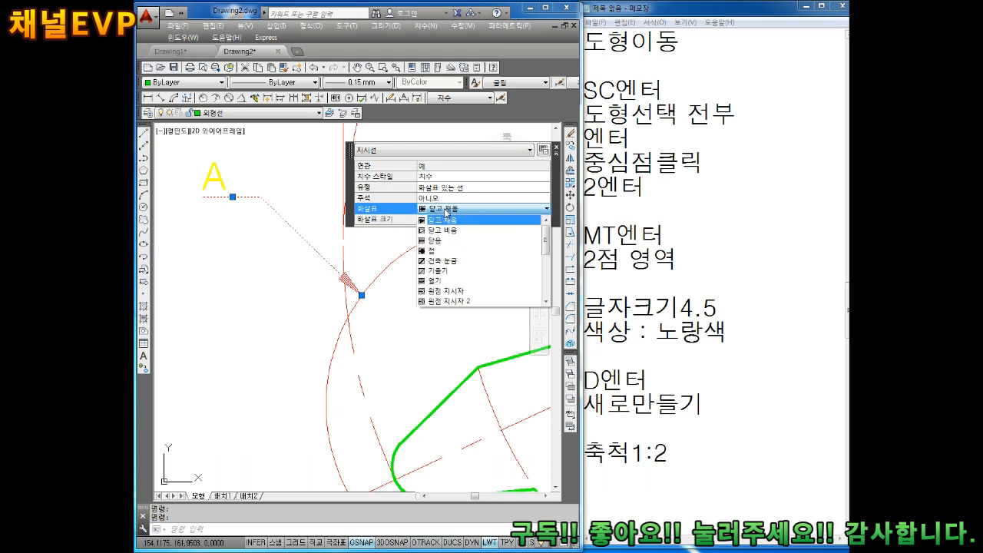
{"action": "scroll", "coordinate": [450, 276], "scroll_direction": "down", "scroll_amount": 3}
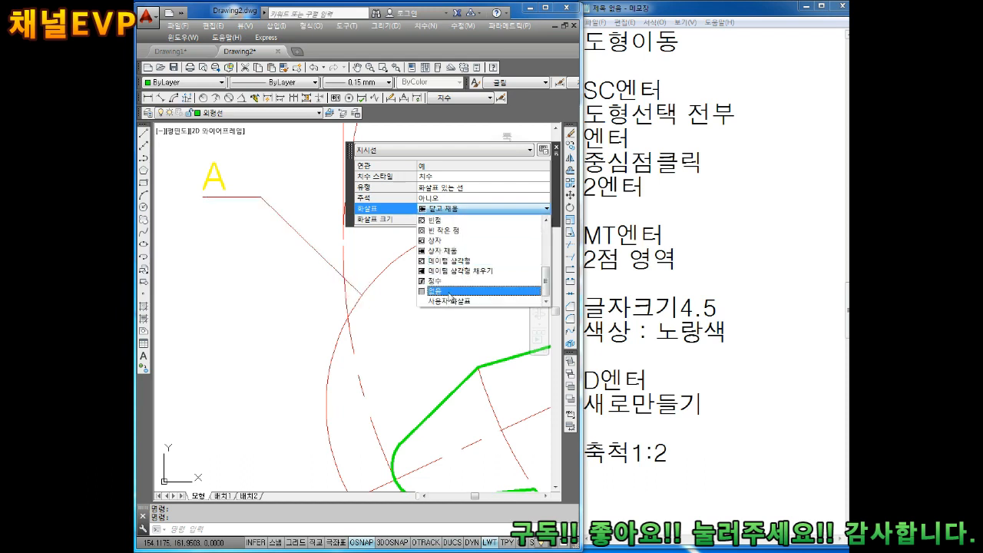
{"action": "left_click", "coordinate": [449, 296]}
{"action": "key", "text": "Escape"}
{"action": "key", "text": "Escape"}
{"action": "scroll", "coordinate": [412, 300], "scroll_direction": "down", "scroll_amount": 3}
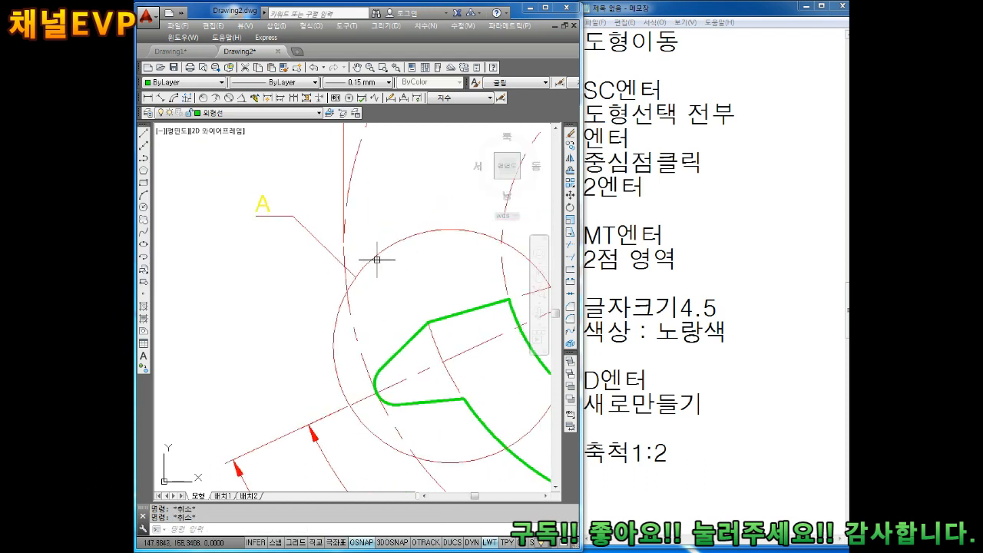
Check the arrowhead property of leader A and review the dimensioned drawing as a whole.
{"action": "left_click", "coordinate": [302, 236]}
{"action": "left_click", "coordinate": [311, 233]}
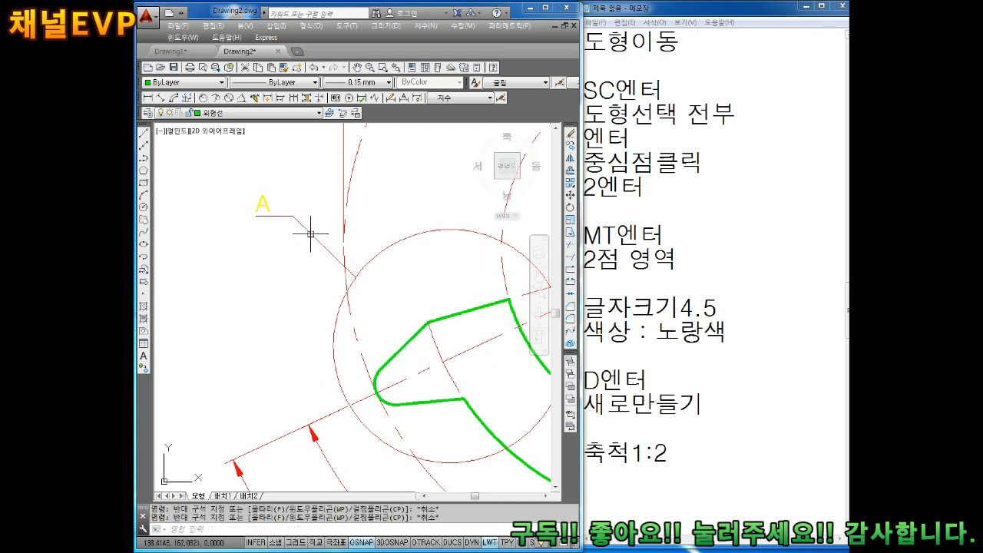
{"action": "left_click", "coordinate": [422, 192]}
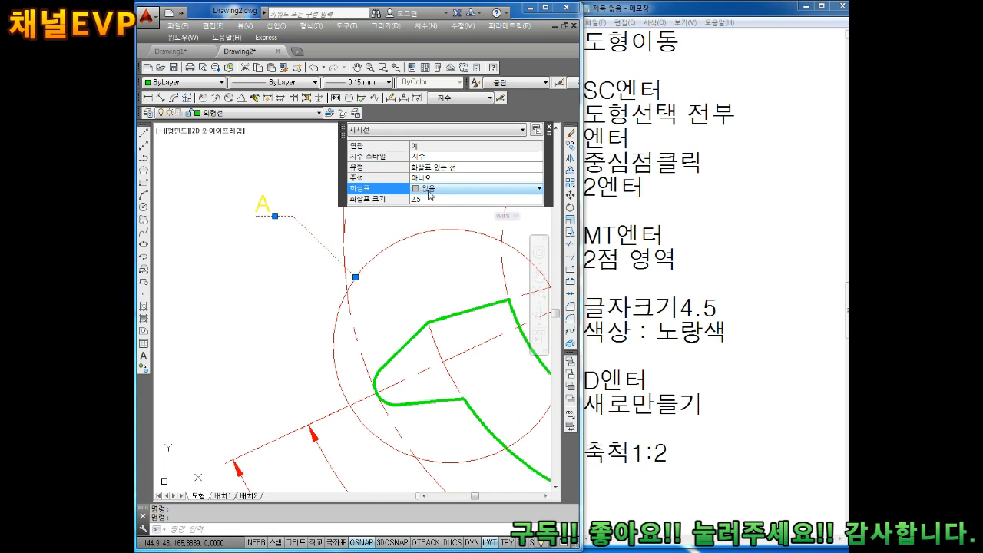
{"action": "key", "text": "Escape"}
{"action": "key", "text": "Escape"}
{"action": "scroll", "coordinate": [359, 215], "scroll_direction": "down", "scroll_amount": 3}
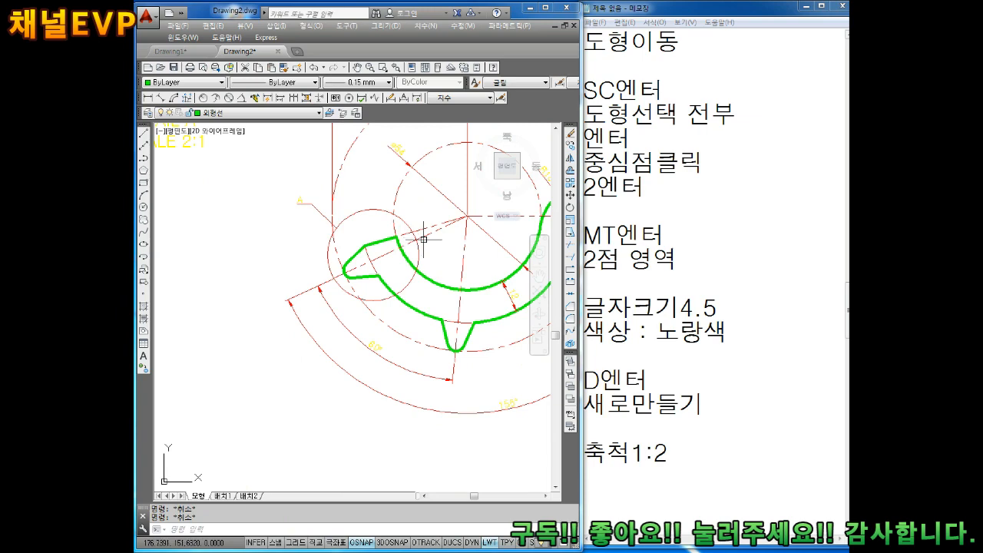
{"action": "scroll", "coordinate": [424, 239], "scroll_direction": "down", "scroll_amount": 2}
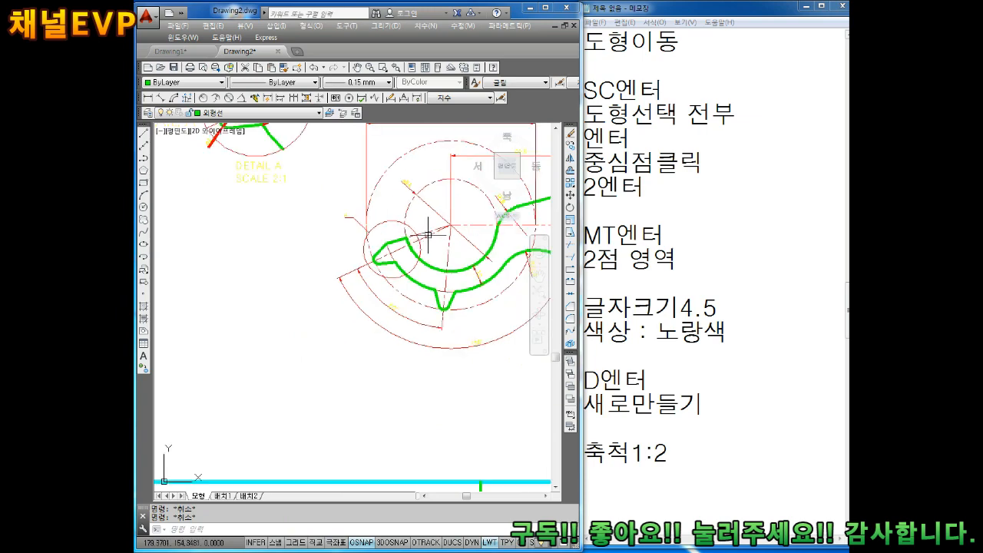
{"action": "scroll", "coordinate": [427, 234], "scroll_direction": "down", "scroll_amount": 4}
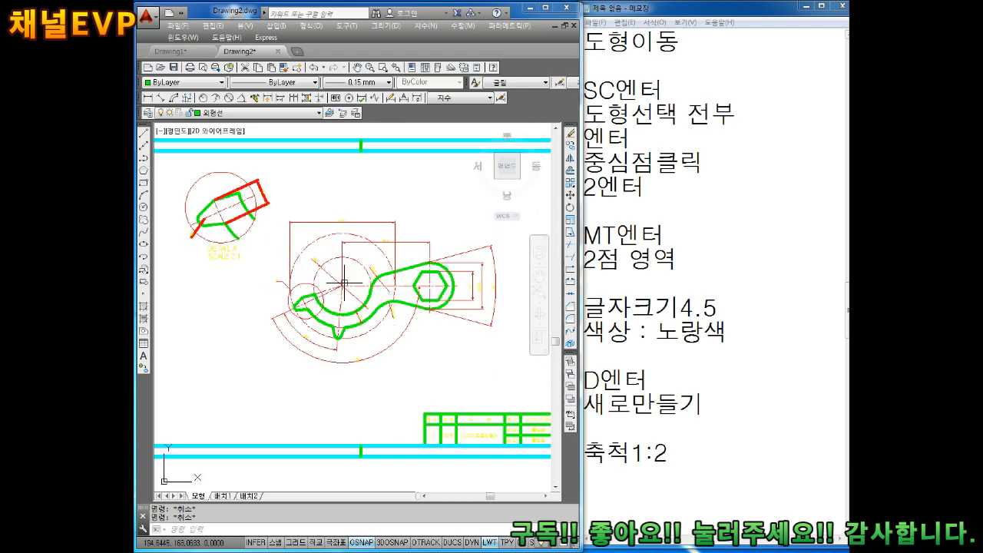
Start saving the drawing, create a folder named 1030 in the current location and open it.
{"action": "key", "text": "ctrl+s"}
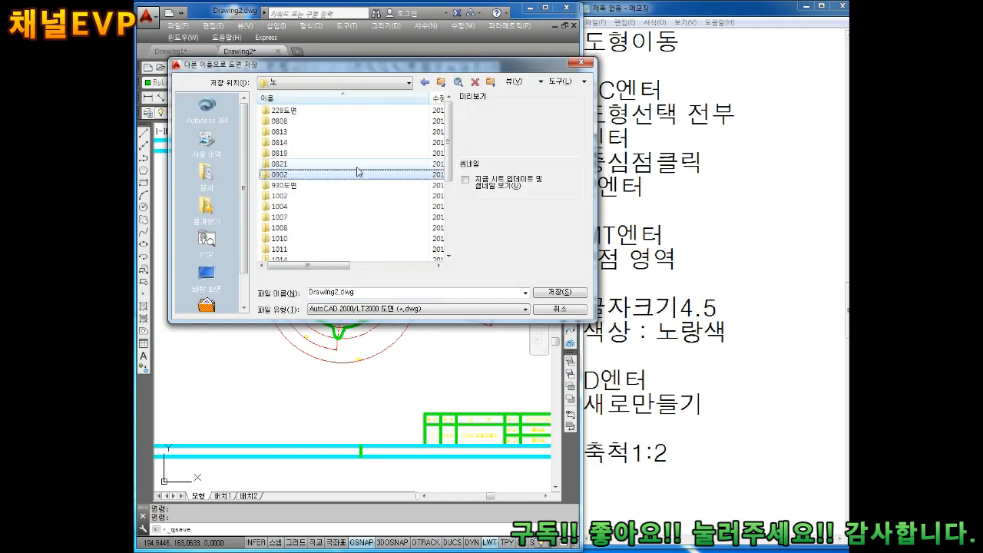
{"action": "right_click", "coordinate": [357, 166]}
{"action": "left_click", "coordinate": [388, 174]}
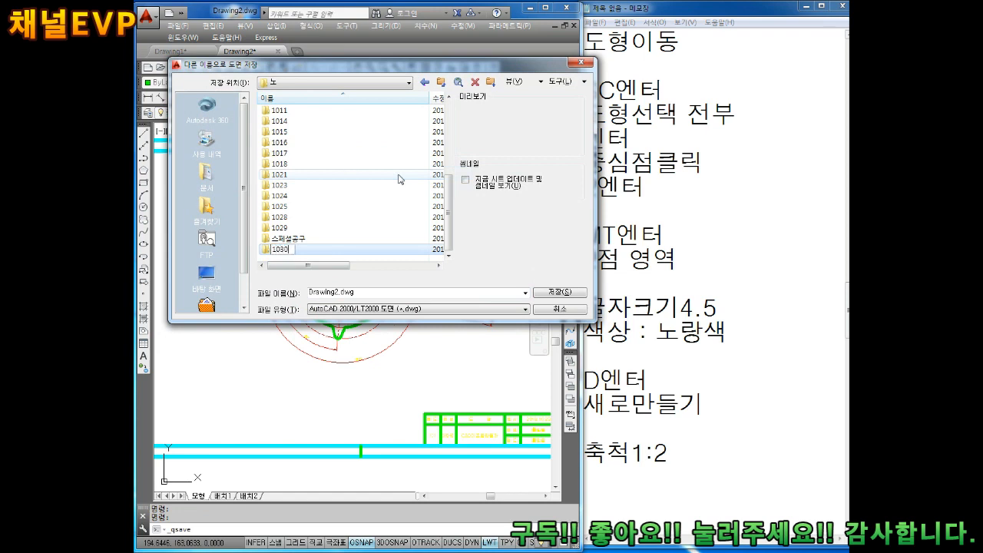
{"action": "key", "text": "Return"}
{"action": "key", "text": "Return"}
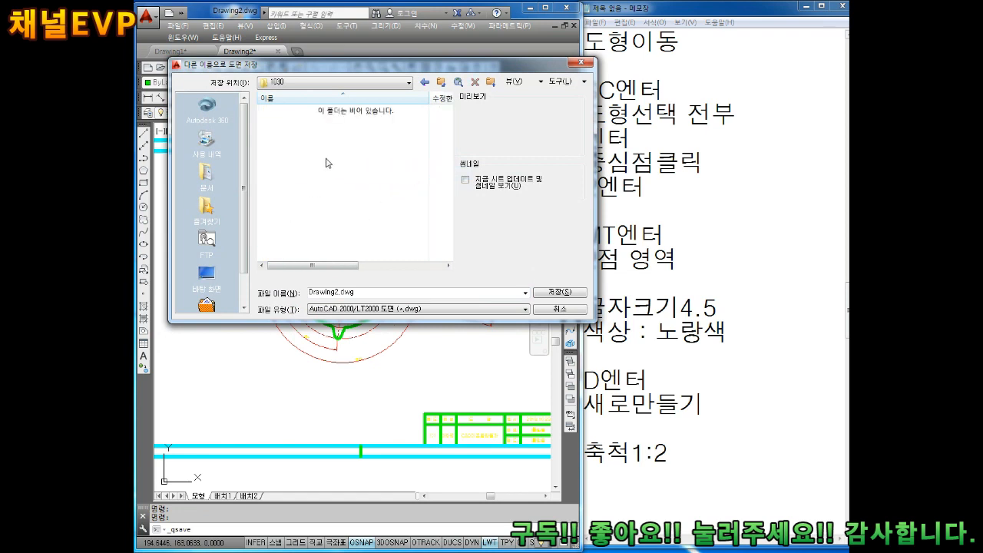
Save the drawing in the 1030 folder under the file name 1.
{"action": "double_click", "coordinate": [341, 293]}
{"action": "type", "text": "1"}
{"action": "left_click", "coordinate": [547, 294]}
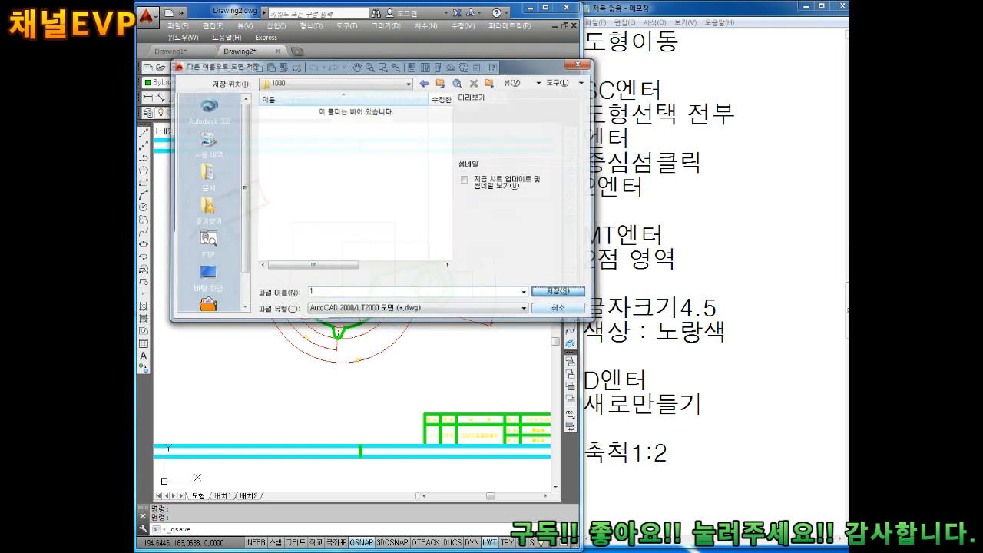
{"action": "scroll", "coordinate": [419, 274], "scroll_direction": "down", "scroll_amount": 3}
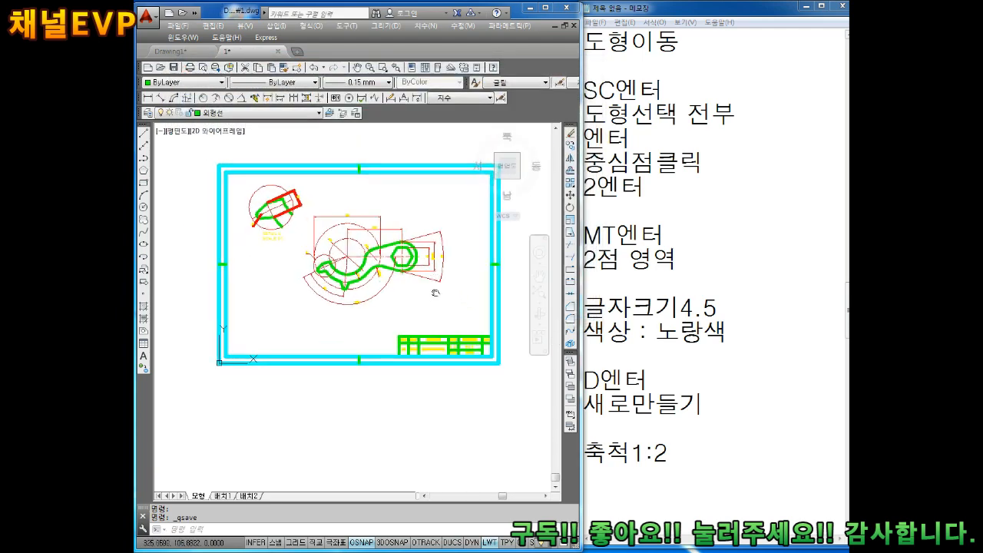
{"action": "middle_click_drag", "start_coordinate": [434, 293], "coordinate": [426, 297]}
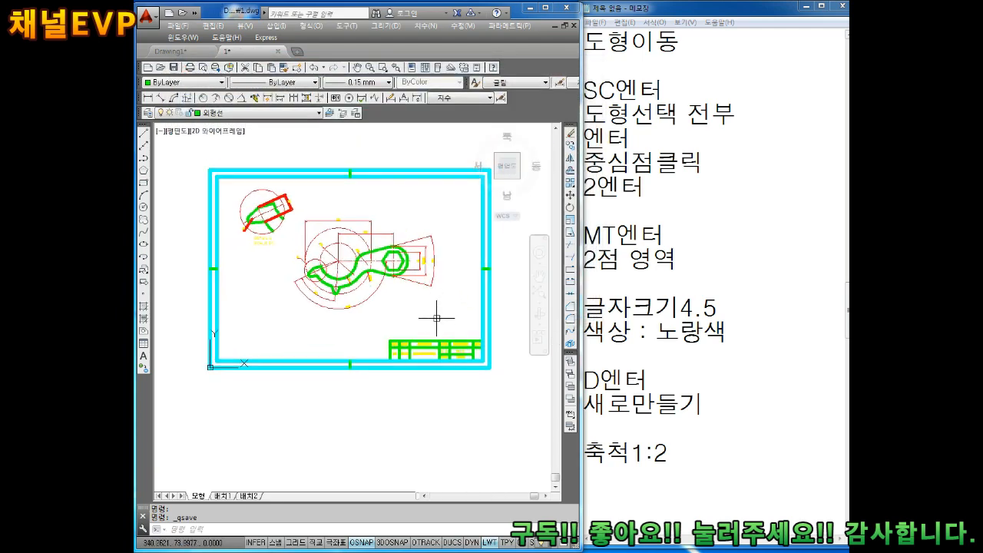
Draw a short horizontal line extending outward from the lower-right corner of the outer sheet border.
{"action": "scroll", "coordinate": [445, 323], "scroll_direction": "down", "scroll_amount": 1}
{"action": "scroll", "coordinate": [442, 330], "scroll_direction": "down", "scroll_amount": 1}
{"action": "scroll", "coordinate": [418, 305], "scroll_direction": "down", "scroll_amount": 2}
{"action": "middle_click_drag", "start_coordinate": [445, 334], "coordinate": [390, 284]}
{"action": "scroll", "coordinate": [403, 287], "scroll_direction": "up", "scroll_amount": 2}
{"action": "key", "text": "Escape"}
{"action": "middle_click_drag", "start_coordinate": [447, 326], "coordinate": [381, 293]}
{"action": "key", "text": "Escape"}
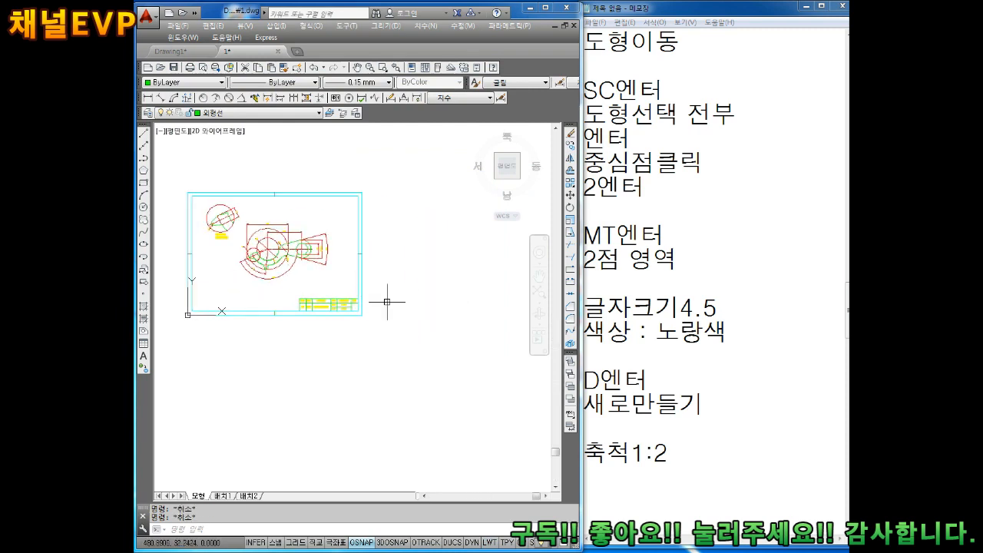
{"action": "key", "text": "Return"}
{"action": "scroll", "coordinate": [365, 311], "scroll_direction": "up", "scroll_amount": 2}
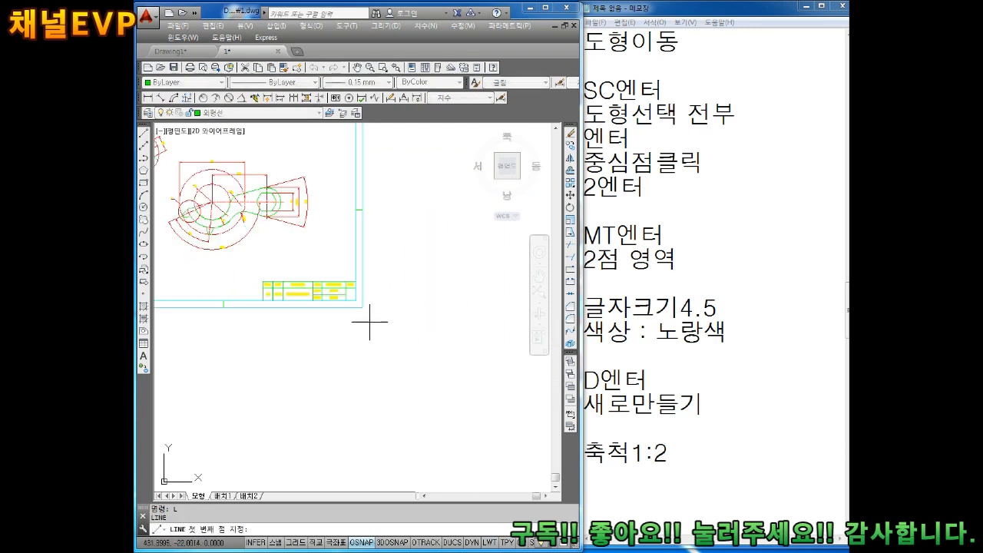
{"action": "left_click", "coordinate": [361, 307]}
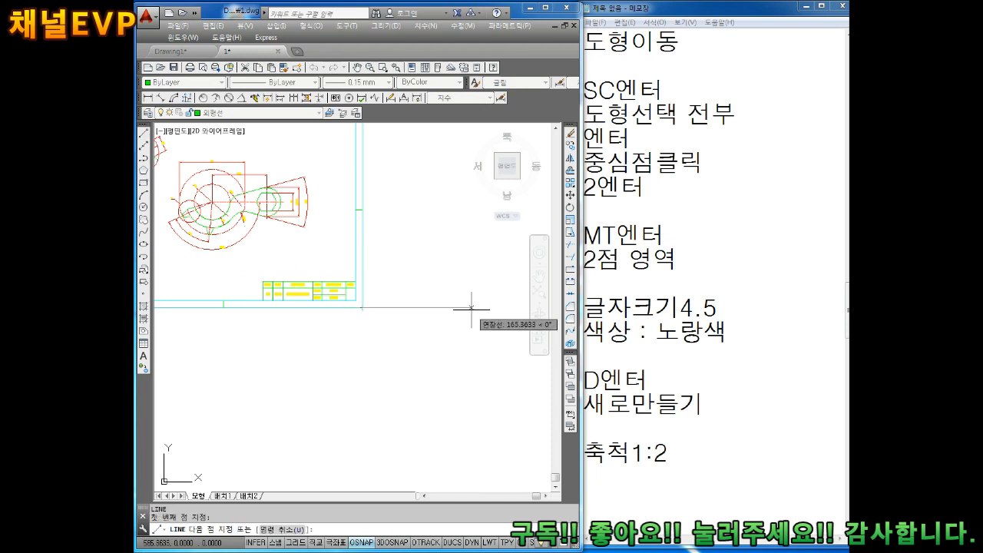
{"action": "key", "text": "Escape"}
{"action": "key", "text": "Escape"}
{"action": "scroll", "coordinate": [461, 307], "scroll_direction": "down", "scroll_amount": 2}
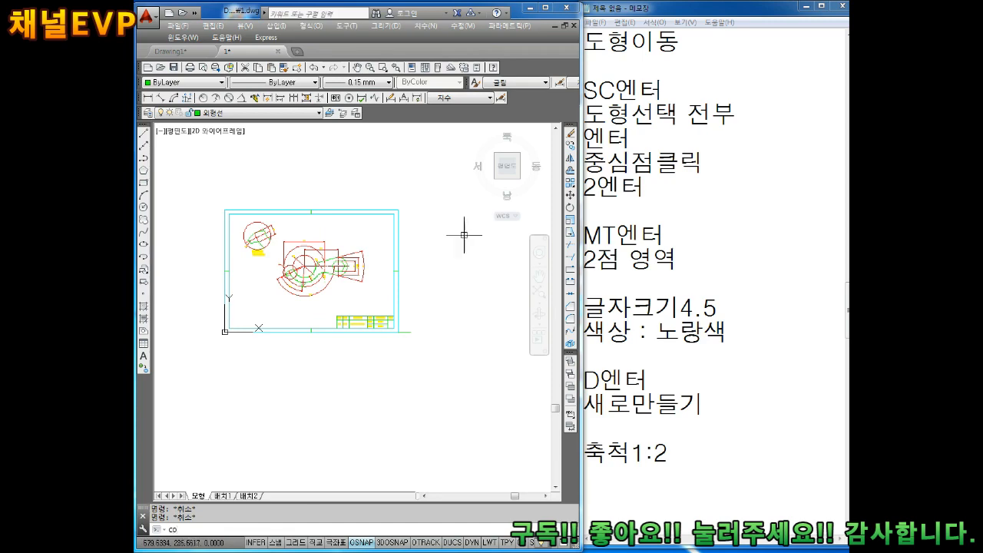
Copy the whole sheet with its drawing from its lower-left corner to the free end of the short horizontal line.
{"action": "type", "text": "co"}
{"action": "key", "text": "Return"}
{"action": "left_click", "coordinate": [428, 177]}
{"action": "left_click", "coordinate": [177, 385]}
{"action": "key", "text": "Return"}
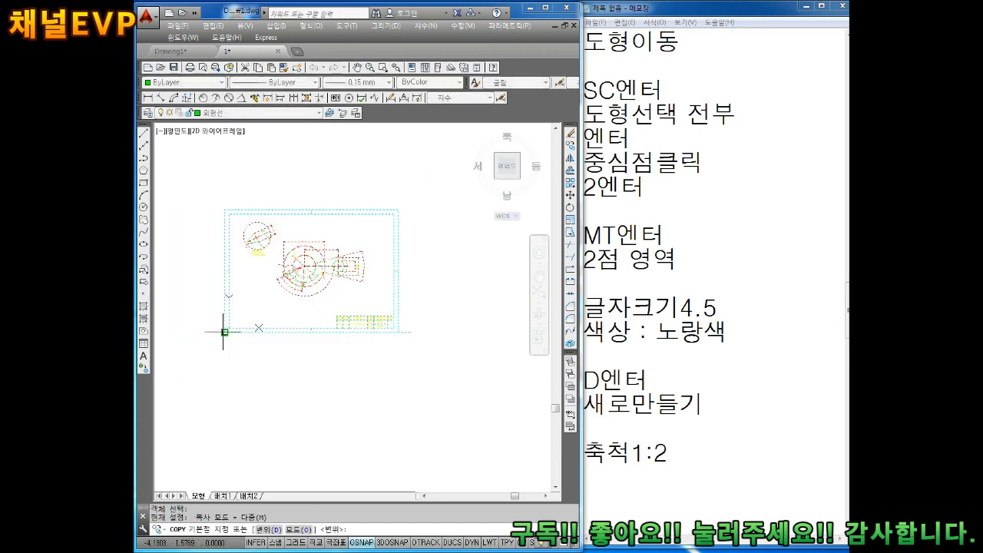
{"action": "left_click", "coordinate": [224, 331]}
{"action": "left_click", "coordinate": [411, 332]}
{"action": "key", "text": "Escape"}
{"action": "key", "text": "Escape"}
Erase the spanner view and the detail view from the copied sheet, keeping the border and title block.
{"action": "scroll", "coordinate": [422, 286], "scroll_direction": "up", "scroll_amount": 4}
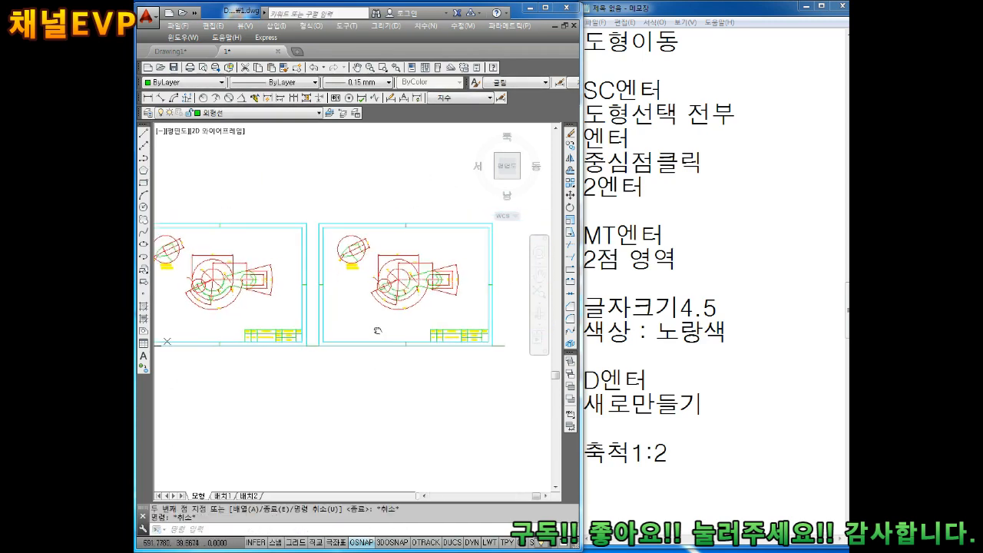
{"action": "left_click", "coordinate": [464, 227]}
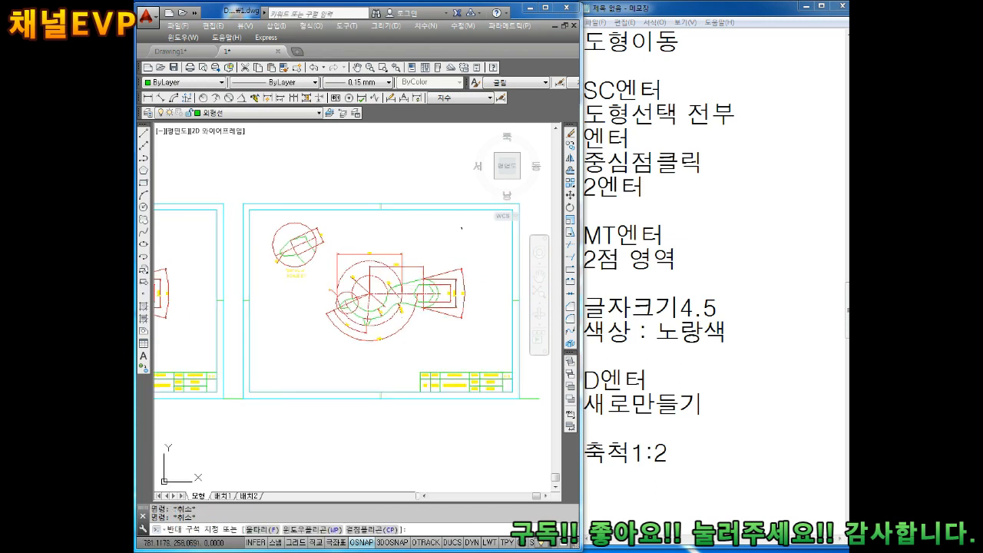
{"action": "left_click", "coordinate": [343, 347]}
{"action": "key", "text": "Delete"}
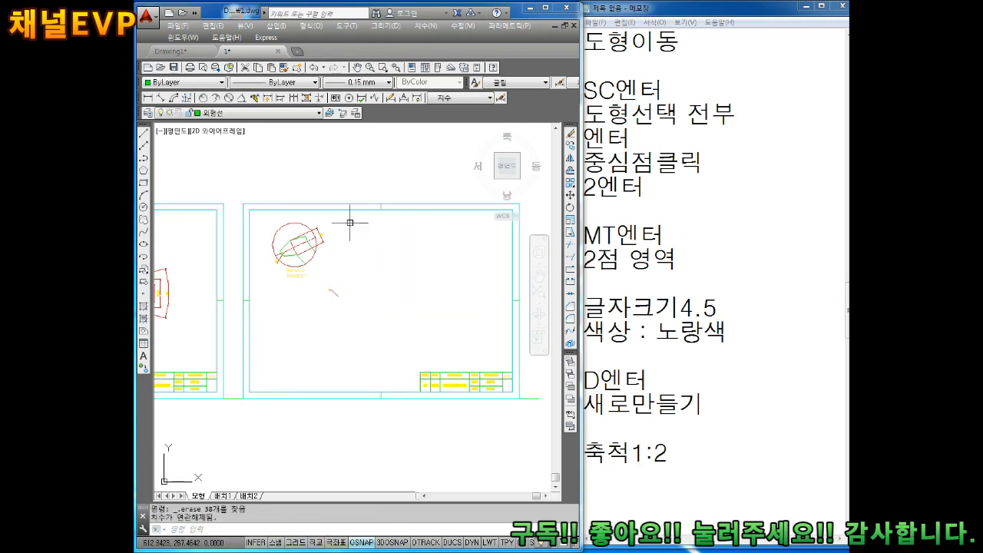
{"action": "left_click", "coordinate": [351, 221]}
{"action": "left_click", "coordinate": [269, 333]}
{"action": "key", "text": "Delete"}
{"action": "middle_click_drag", "start_coordinate": [296, 315], "coordinate": [316, 292]}
{"action": "scroll", "coordinate": [426, 264], "scroll_direction": "up", "scroll_amount": 2}
{"action": "middle_click_drag", "start_coordinate": [426, 264], "coordinate": [406, 296]}
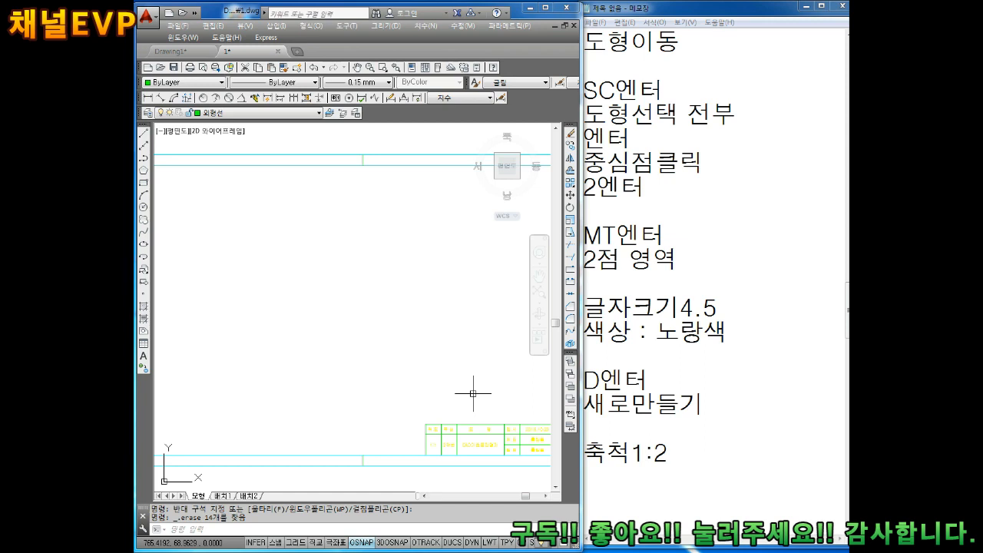
{"action": "key", "text": "Escape"}
Switch to Notepad and add blank lines below 축척1:2 until an empty page area is shown.
{"action": "left_click", "coordinate": [746, 465]}
{"action": "key", "text": "Return"}
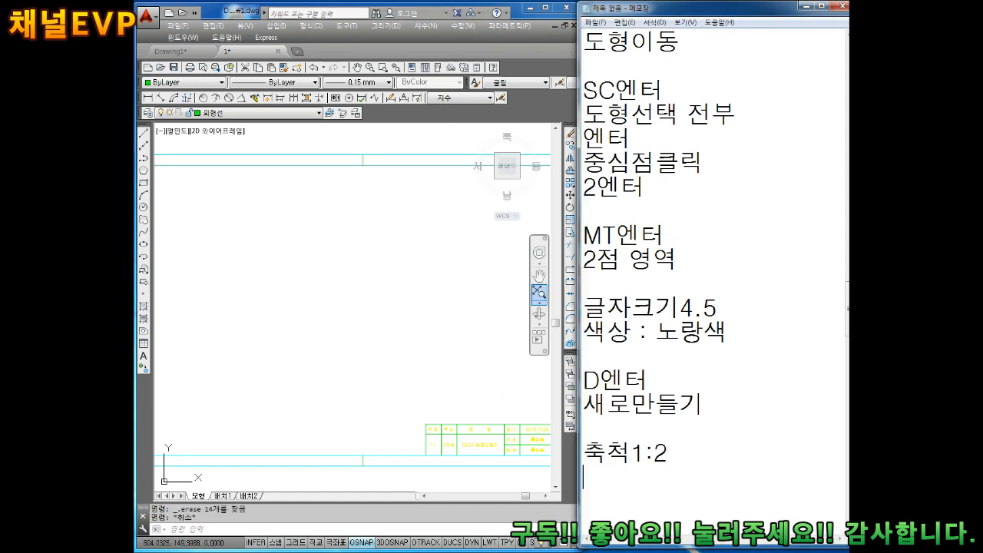
{"action": "key", "text": "Return"}
{"action": "key", "text": "Return"}
{"action": "key", "text": "Return"}
{"action": "key", "text": "Return"}
{"action": "key", "text": "Return"}
{"action": "key", "text": "Return"}
{"action": "key", "text": "Return"}
{"action": "key", "text": "Return"}
{"action": "key", "text": "Return"}
{"action": "key", "text": "Return"}
{"action": "key", "text": "Return"}
{"action": "key", "text": "Return"}
{"action": "key", "text": "Return"}
{"action": "key", "text": "Return"}
{"action": "key", "text": "Return"}
{"action": "key", "text": "Return"}
{"action": "key", "text": "Return"}
{"action": "key", "text": "Return"}
{"action": "key", "text": "Return"}
{"action": "key", "text": "Return"}
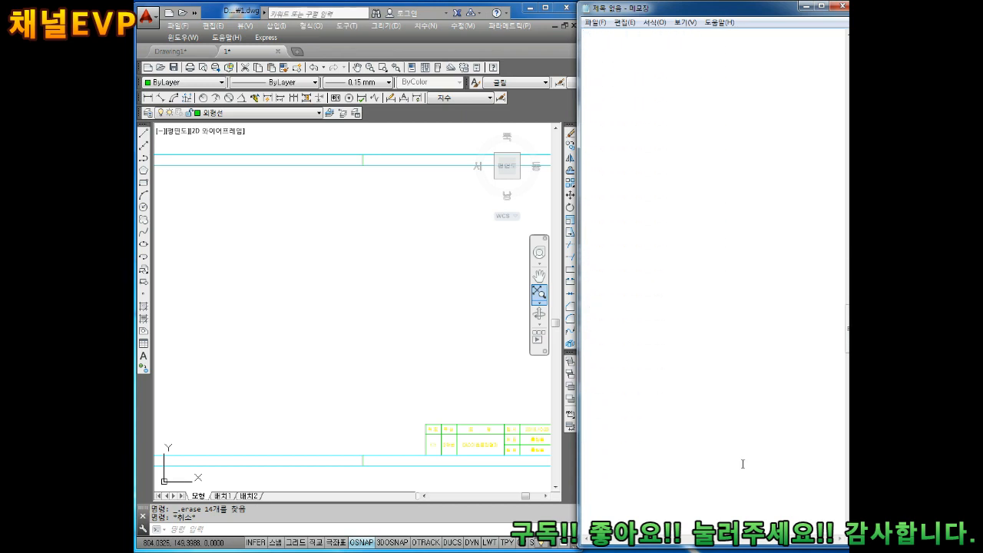
Write the circle command note as three lines: C 엔터, 116 and 42.
{"action": "type", "text": "CDP"}
{"action": "key", "text": "BackSpace"}
{"action": "key", "text": "BackSpace"}
{"action": "type", "text": "엔터"}
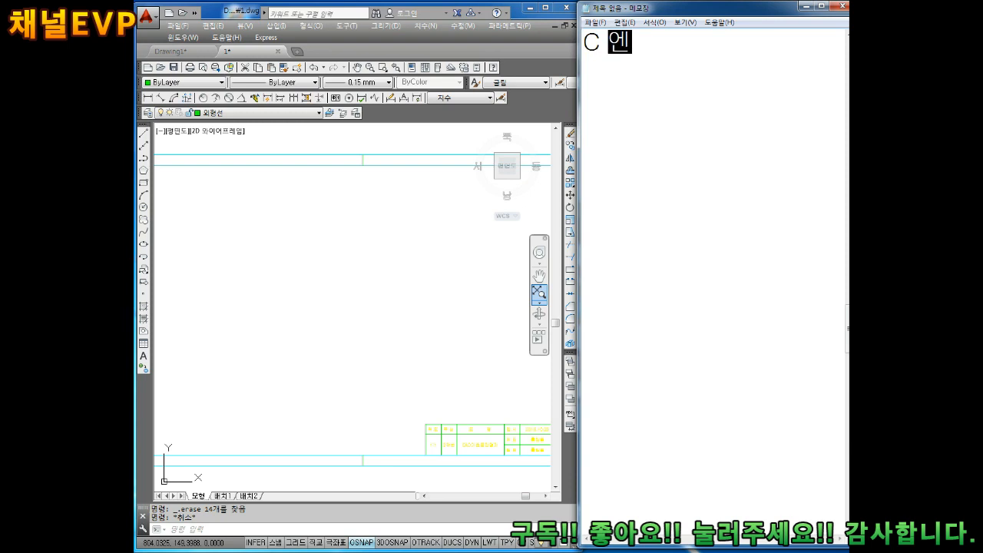
{"action": "key", "text": "Return"}
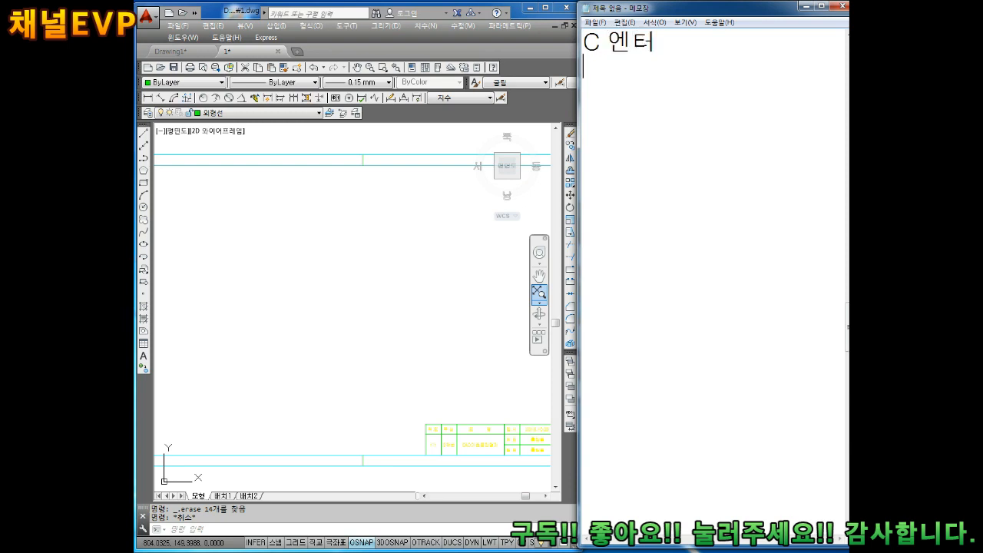
{"action": "type", "text": "116 "}
{"action": "type", "text": "42"}
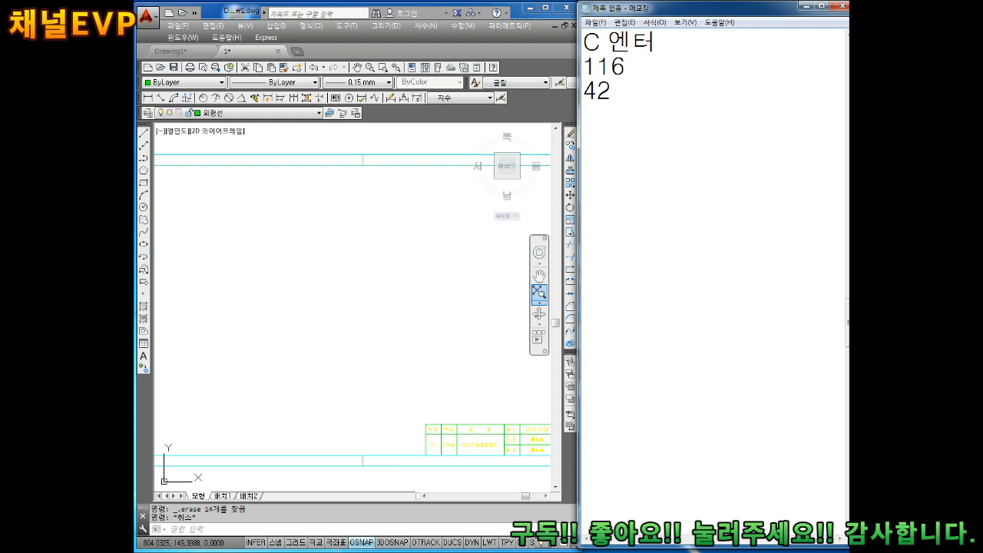
Switch to AutoCAD and draw a circle of diameter 116 near the middle of the empty copied sheet.
{"action": "left_click", "coordinate": [300, 334]}
{"action": "type", "text": "c"}
{"action": "key", "text": "Return"}
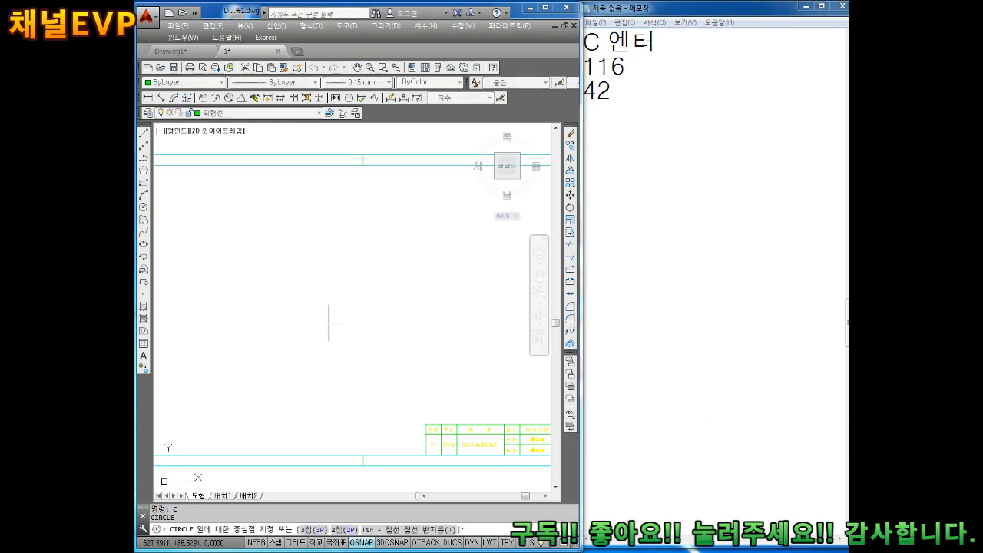
{"action": "left_click", "coordinate": [338, 311]}
{"action": "type", "text": "d"}
{"action": "key", "text": "Return"}
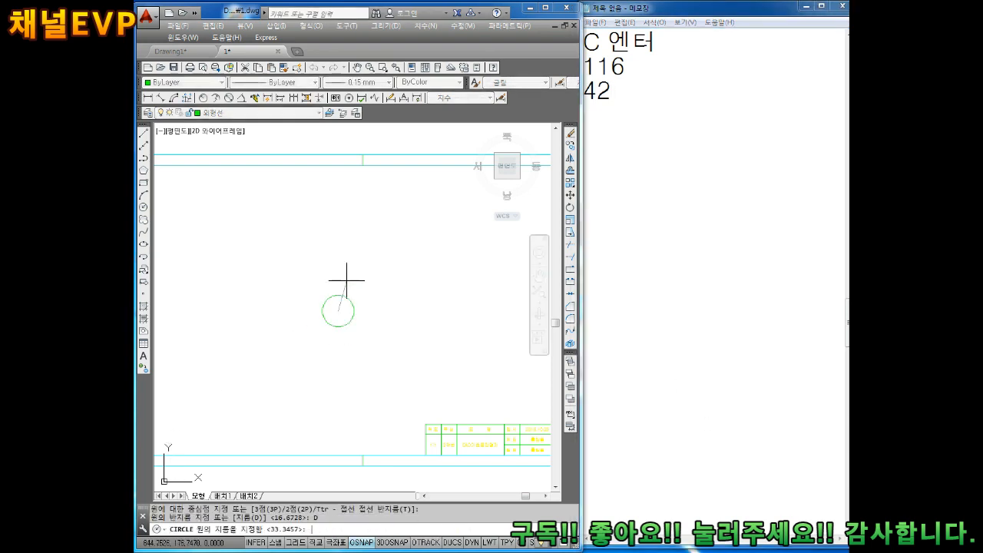
{"action": "key", "text": "Return"}
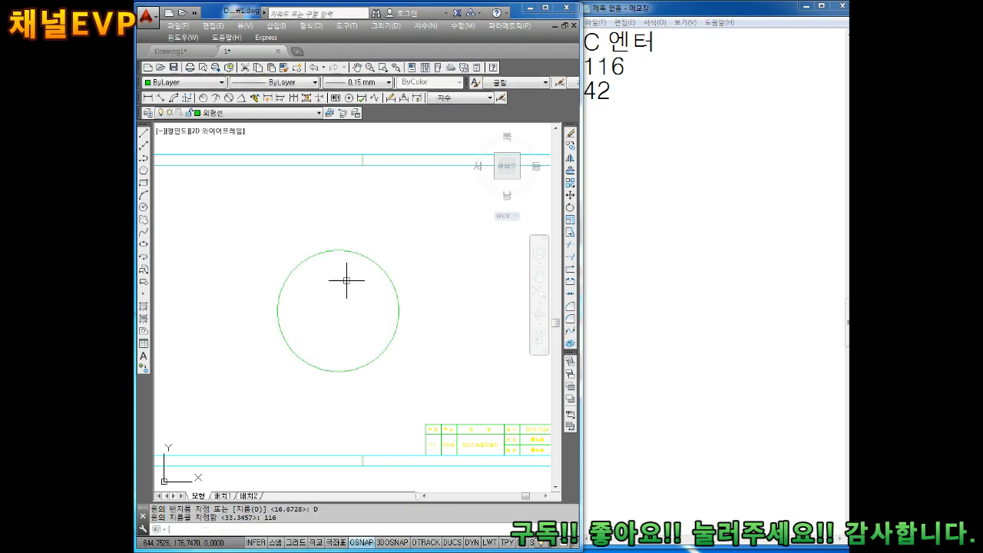
Draw a circle of diameter 42 concentric with the large circle.
{"action": "type", "text": "c"}
{"action": "key", "text": "Return"}
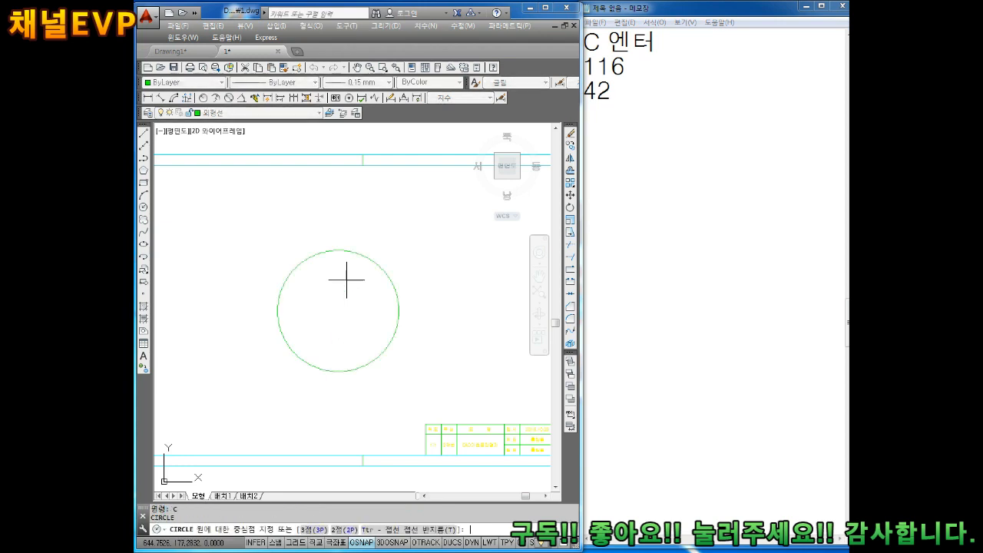
{"action": "left_click", "coordinate": [339, 309]}
{"action": "type", "text": "d"}
{"action": "key", "text": "Return"}
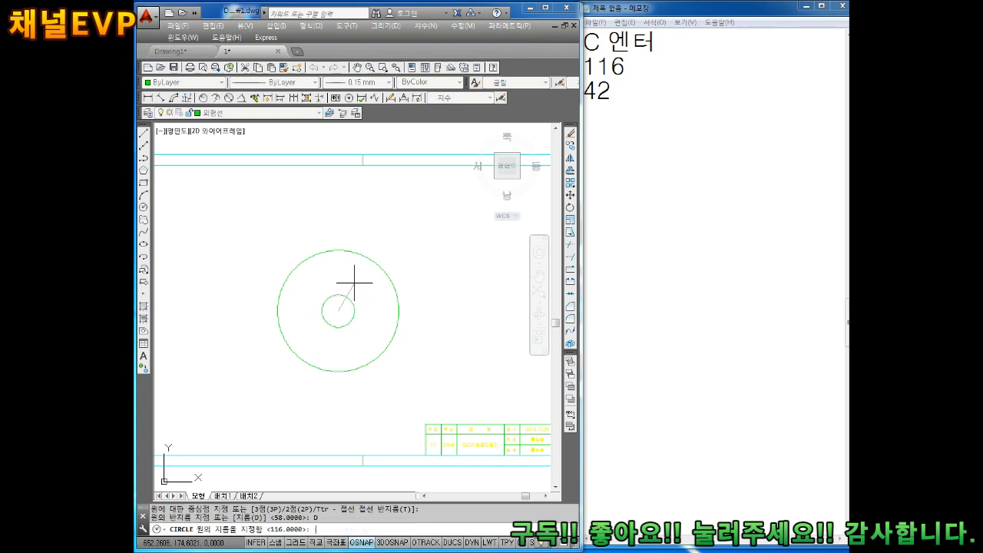
{"action": "type", "text": "42"}
{"action": "key", "text": "Return"}
{"action": "key", "text": "Escape"}
Draw a vertical line from the circles' common centre to the top quadrant of the large circle.
{"action": "scroll", "coordinate": [361, 265], "scroll_direction": "up", "scroll_amount": 5}
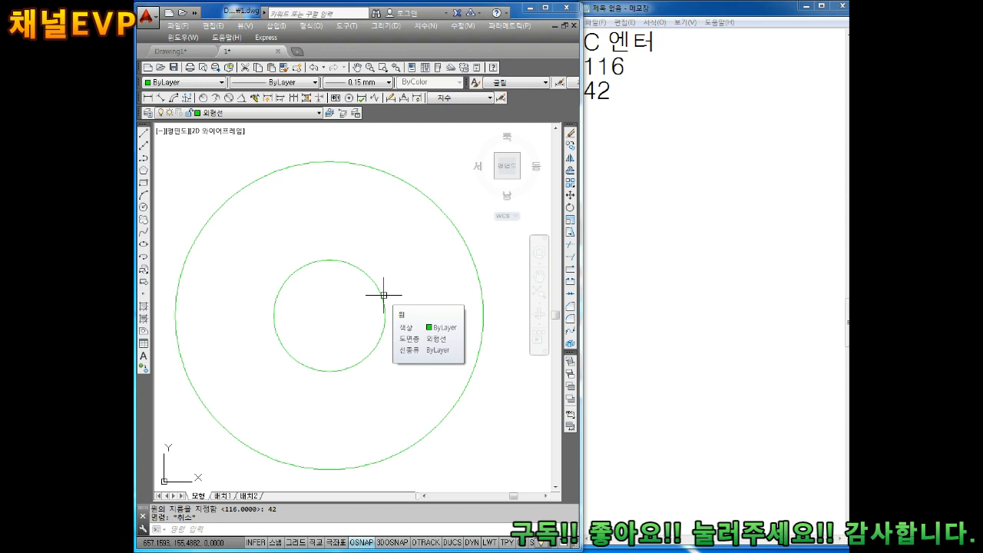
{"action": "key", "text": "Escape"}
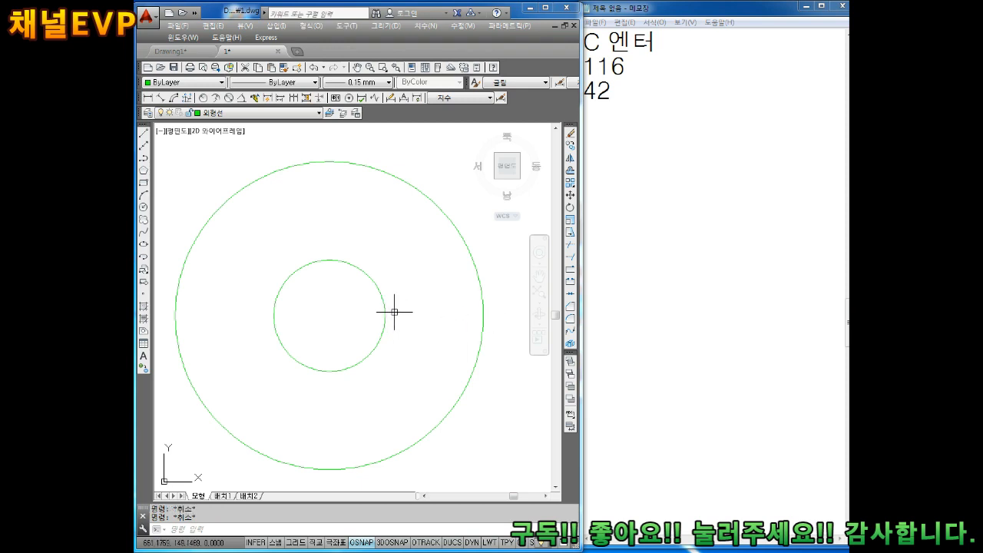
{"action": "type", "text": "l"}
{"action": "key", "text": "Return"}
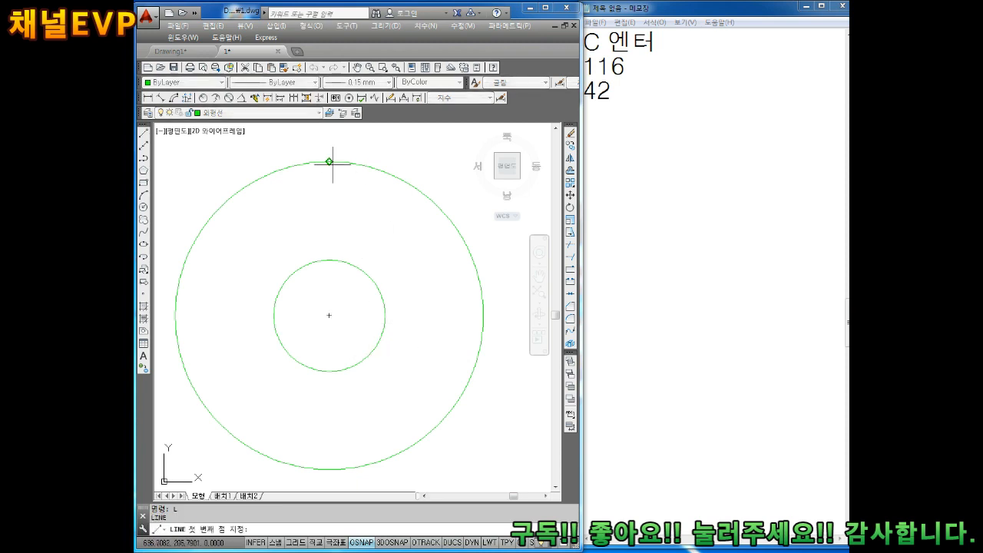
{"action": "left_click", "coordinate": [330, 315]}
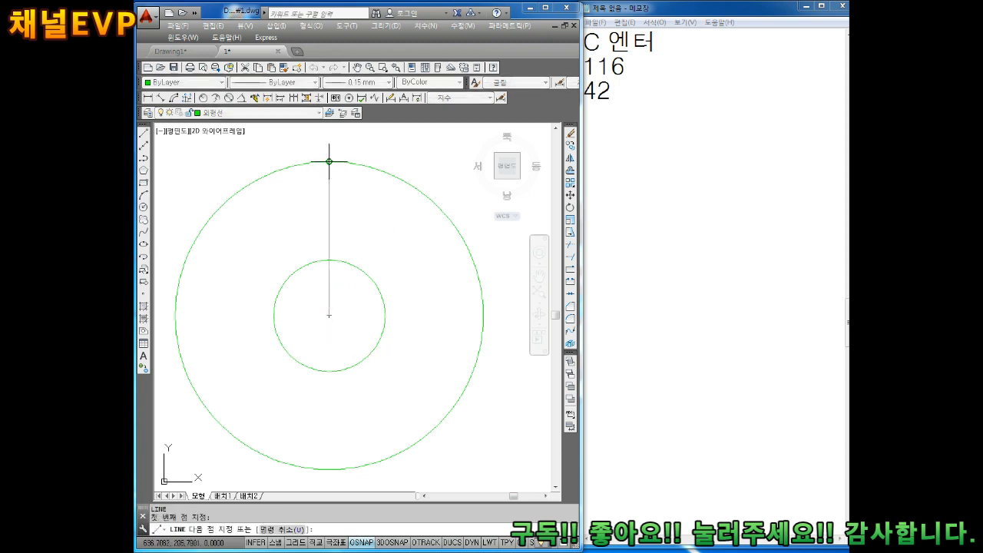
{"action": "left_click", "coordinate": [329, 161]}
{"action": "key", "text": "Escape"}
Offset the vertical centre line by 6 to both sides.
{"action": "type", "text": "o"}
{"action": "key", "text": "Return"}
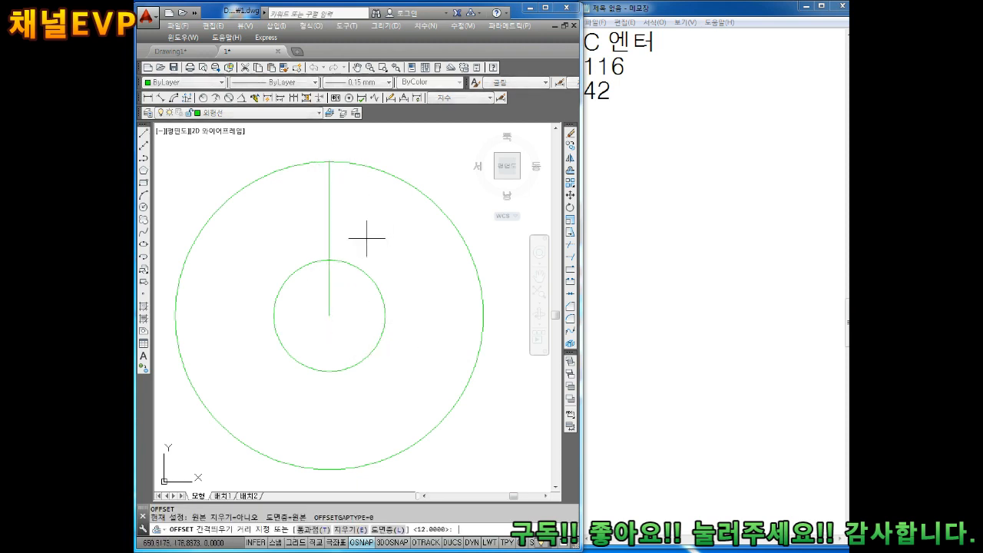
{"action": "type", "text": "6"}
{"action": "key", "text": "Return"}
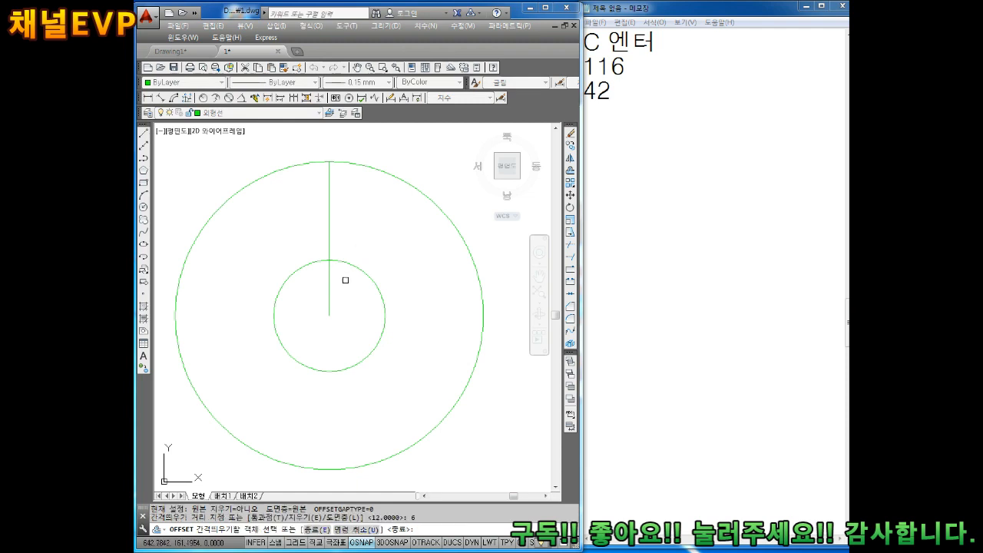
{"action": "left_click", "coordinate": [328, 228]}
{"action": "left_click", "coordinate": [342, 213]}
{"action": "left_click", "coordinate": [330, 224]}
{"action": "left_click", "coordinate": [303, 220]}
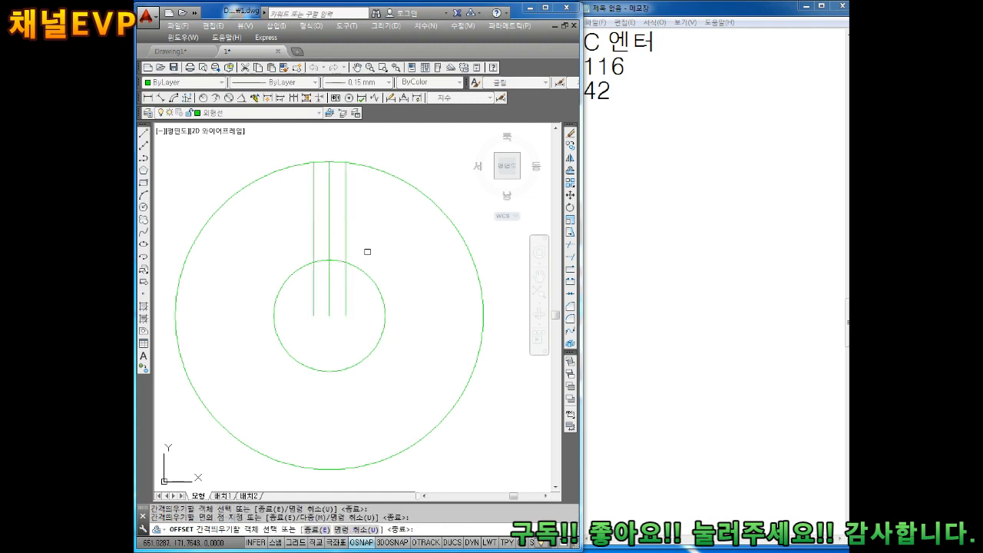
{"action": "key", "text": "Escape"}
Switch to Notepad and note the offset command below the circle note as the lines O엔터 and 6엔터.
{"action": "left_click", "coordinate": [650, 136]}
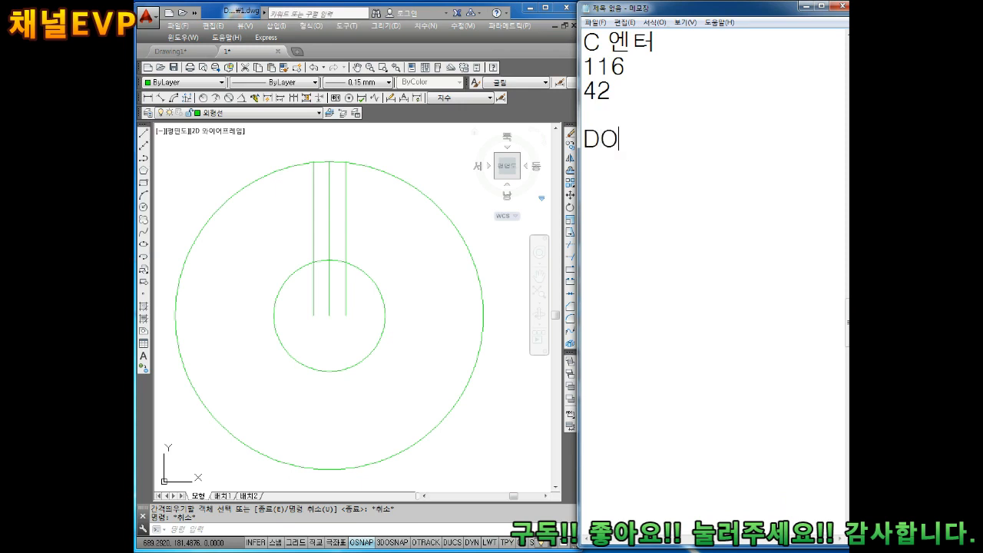
{"action": "type", "text": "O엔터"}
{"action": "key", "text": "Return"}
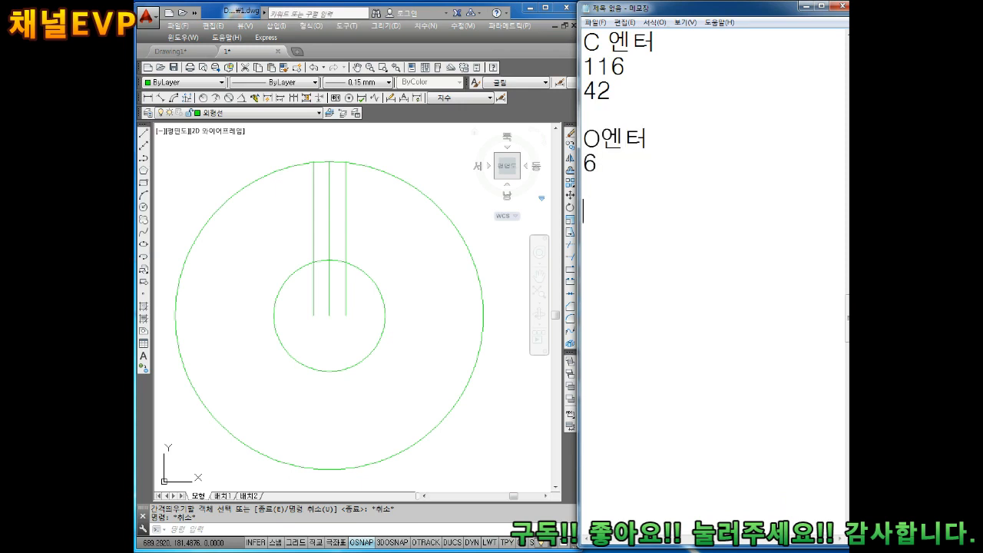
{"action": "type", "text": "6엔터"}
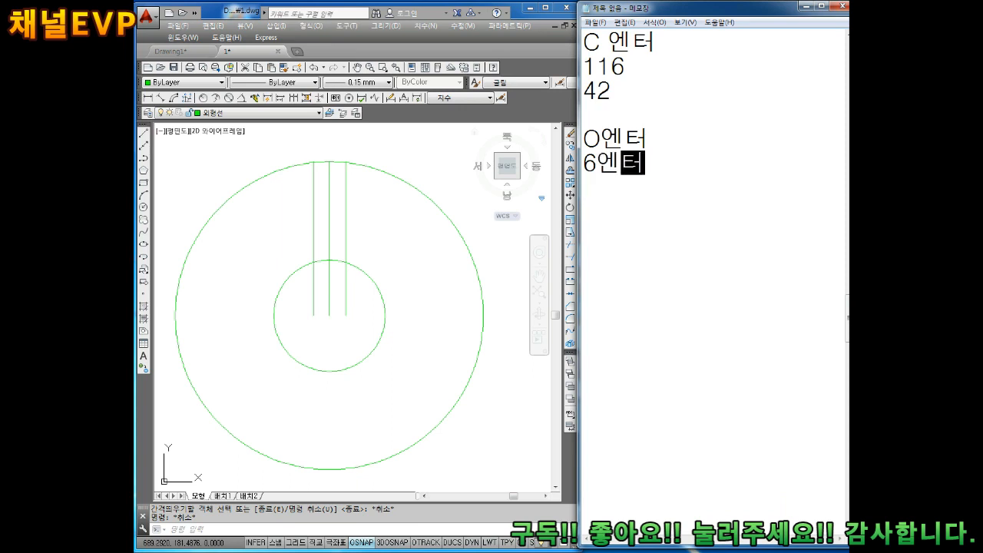
{"action": "key", "text": "Return"}
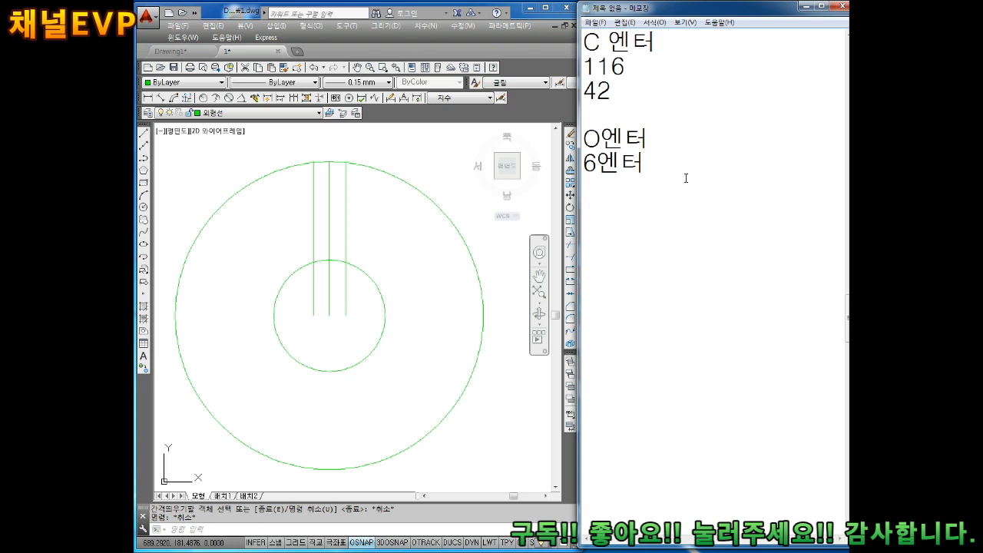
Add the rotate command note RO엔터 below the offset note.
{"action": "type", "text": "개"}
{"action": "key", "text": "BackSpace"}
{"action": "key", "text": "BackSpace"}
{"action": "type", "text": "RO"}
{"action": "key", "text": "Return"}
{"action": "type", "text": "EHGU"}
{"action": "key", "text": "BackSpace"}
{"action": "key", "text": "BackSpace"}
{"action": "key", "text": "BackSpace"}
{"action": "key", "text": "BackSpace"}
{"action": "key", "text": "BackSpace"}
{"action": "type", "text": "엔터"}
{"action": "key", "text": "Return"}
Add the line 도형선택 수직선3개 under the rotate command note.
{"action": "type", "text": "도"}
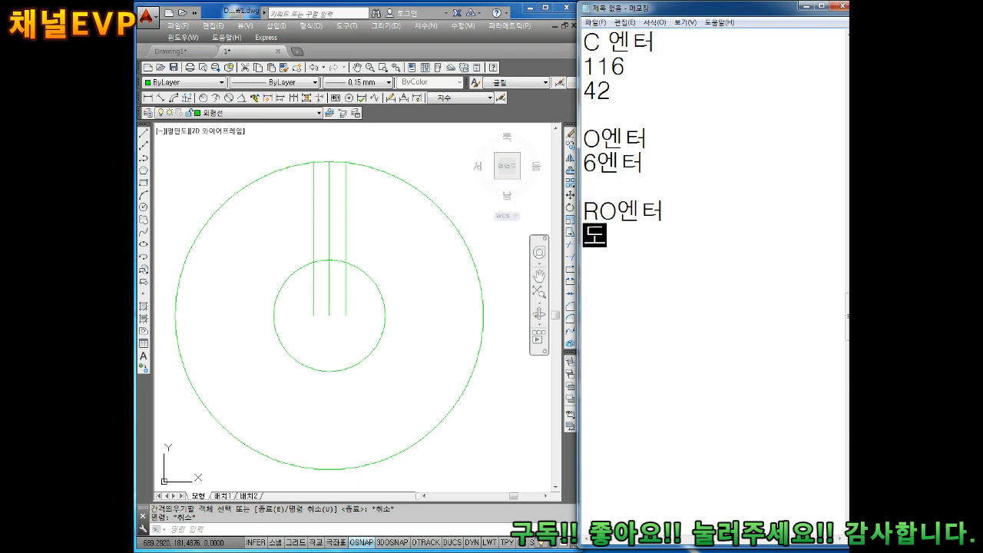
{"action": "type", "text": "형사ㅓㄴ"}
{"action": "key", "text": "BackSpace"}
{"action": "key", "text": "BackSpace"}
{"action": "key", "text": "BackSpace"}
{"action": "type", "text": "선택"}
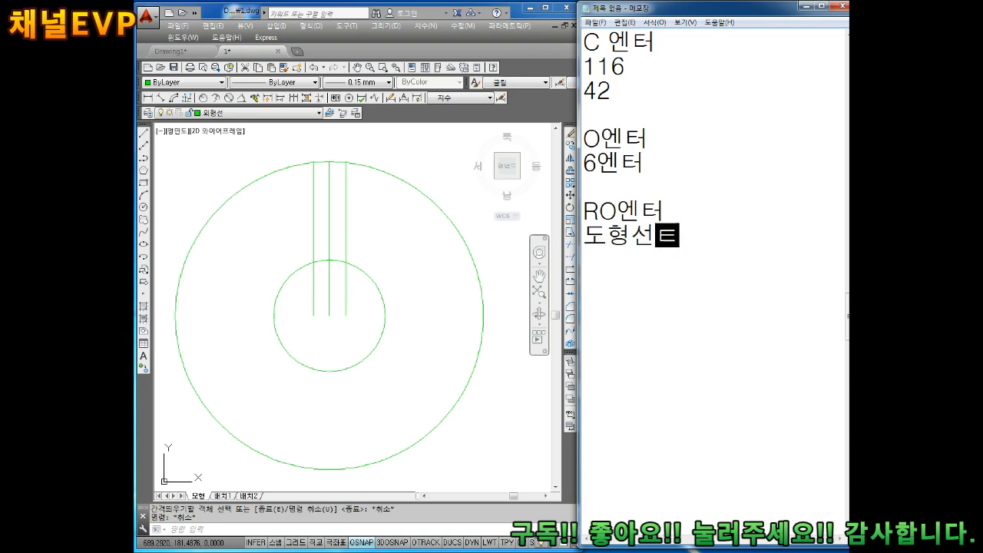
{"action": "key", "text": "Return"}
{"action": "key", "text": "Return"}
{"action": "type", "text": "ㅅ"}
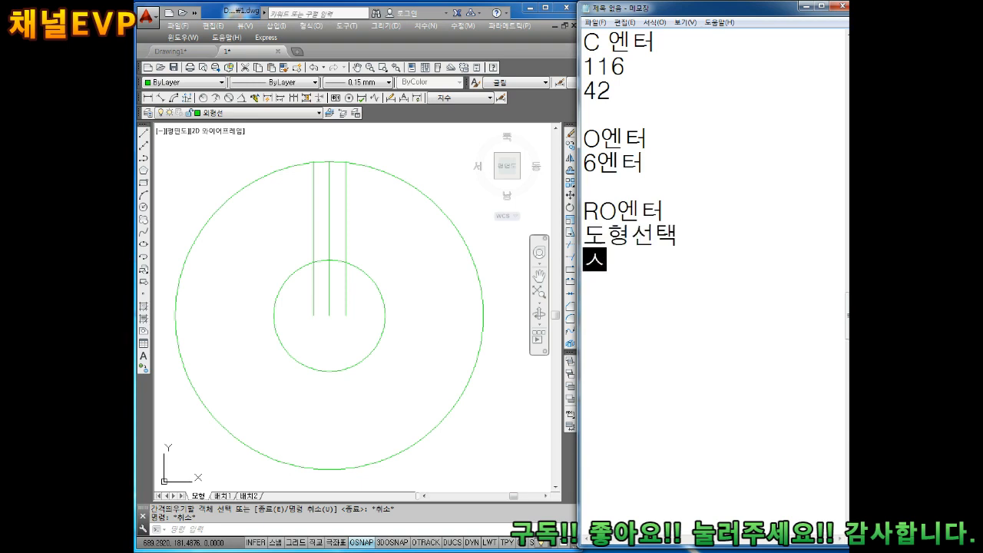
{"action": "key", "text": "BackSpace"}
{"action": "key", "text": "BackSpace"}
{"action": "type", "text": "수직선3"}
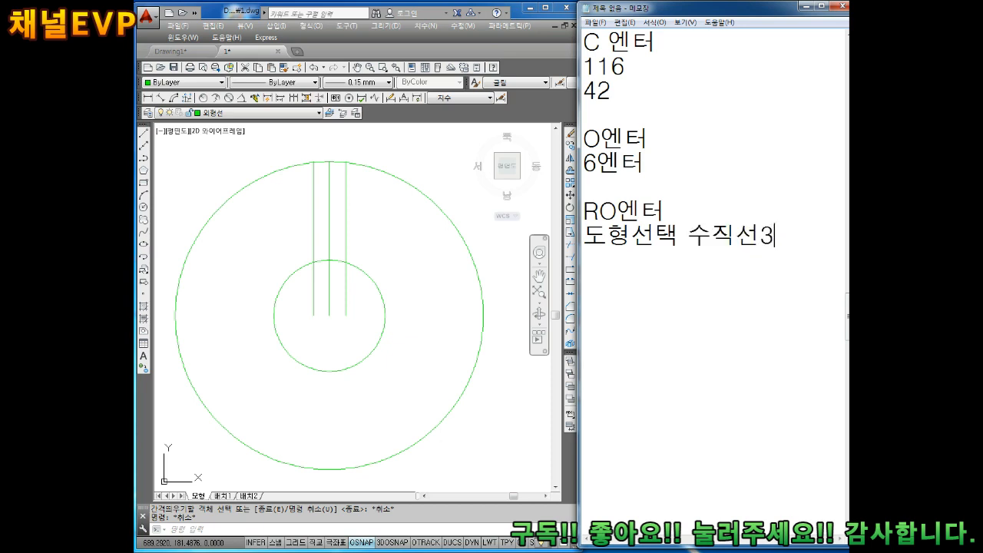
{"action": "type", "text": "ㄱㄷ"}
{"action": "key", "text": "BackSpace"}
{"action": "key", "text": "BackSpace"}
{"action": "type", "text": "RO"}
{"action": "key", "text": "BackSpace"}
{"action": "key", "text": "BackSpace"}
{"action": "type", "text": "개"}
{"action": "key", "text": "Return"}
Switch to AutoCAD and start the Rotate command with the three vertical lines as the selected objects.
{"action": "left_click", "coordinate": [449, 247]}
{"action": "key", "text": "Escape"}
{"action": "type", "text": "RO"}
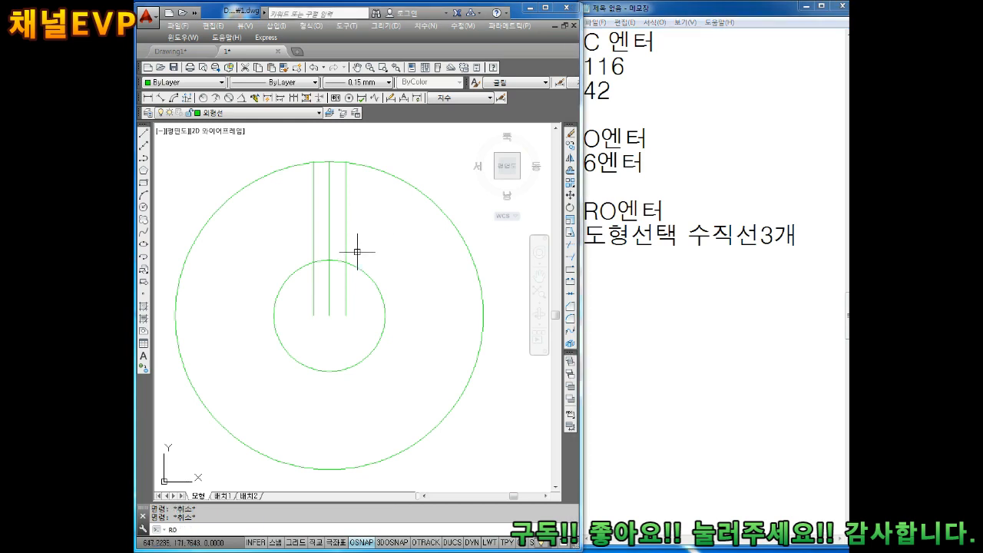
{"action": "key", "text": "Return"}
{"action": "left_click", "coordinate": [380, 290]}
{"action": "left_click", "coordinate": [283, 232]}
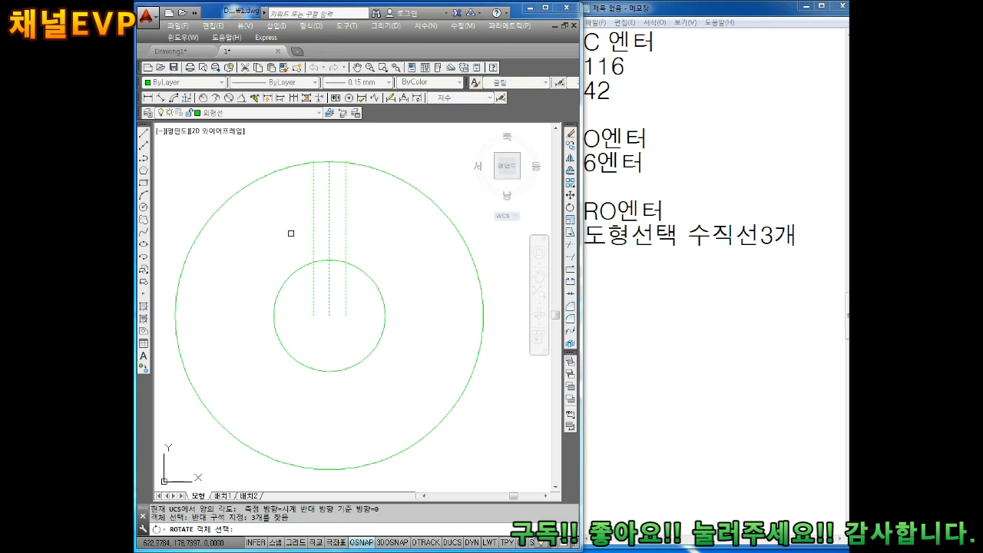
{"action": "key", "text": "Return"}
Switch to Notepad and add the lines 엔터 and 중심점 클릭 below the line-selection note.
{"action": "left_click", "coordinate": [610, 273]}
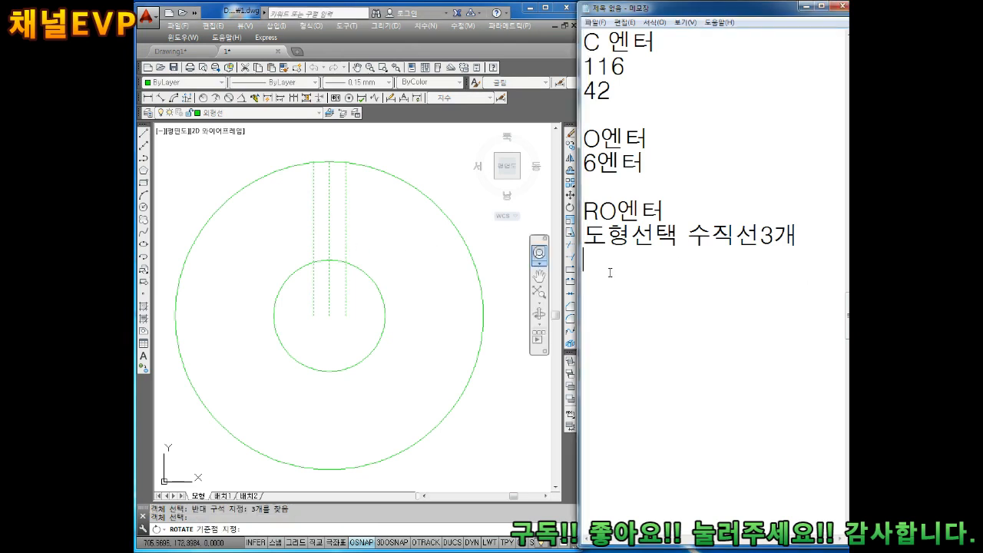
{"action": "type", "text": "중심"}
{"action": "key", "text": "BackSpace"}
{"action": "key", "text": "BackSpace"}
{"action": "key", "text": "BackSpace"}
{"action": "type", "text": "엔터"}
{"action": "key", "text": "Return"}
{"action": "type", "text": "중심저ㅁ 클릭"}
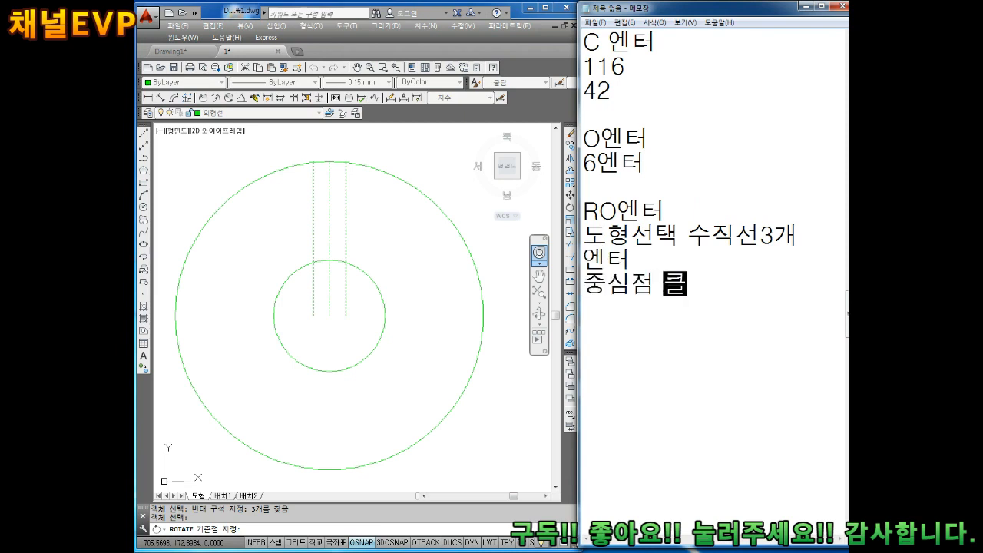
{"action": "key", "text": "Return"}
Switch back to AutoCAD and set the centre of the circles as the rotation base point.
{"action": "left_click", "coordinate": [331, 330]}
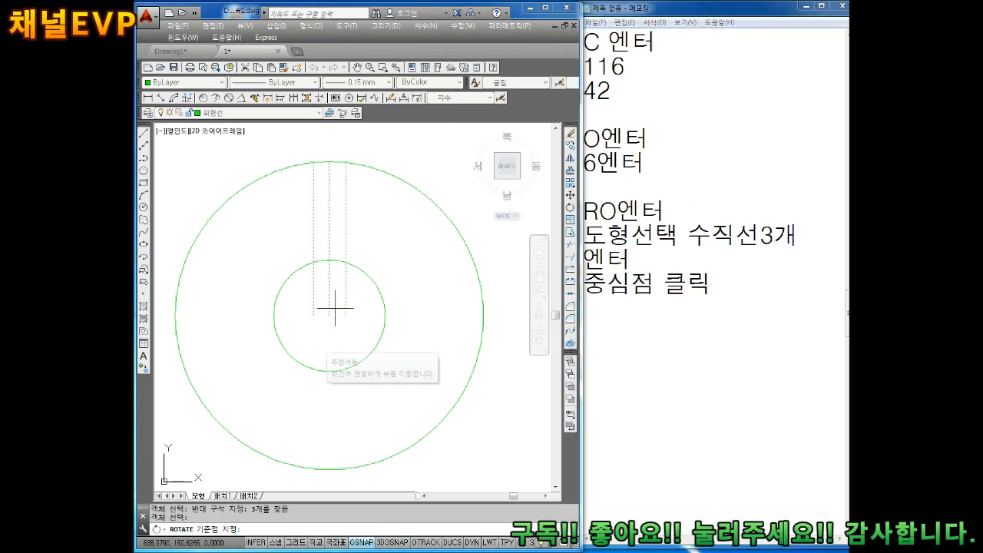
{"action": "left_click", "coordinate": [330, 315]}
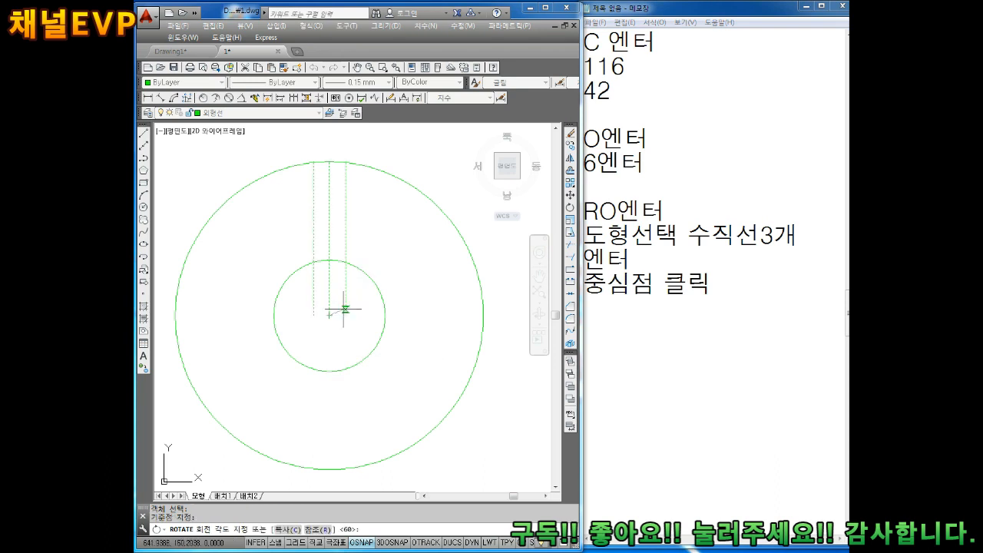
Switch to Notepad and add the lines C엔터 and -60엔터 to the rotate notes.
{"action": "left_click", "coordinate": [625, 316]}
{"action": "type", "text": "ㅊ"}
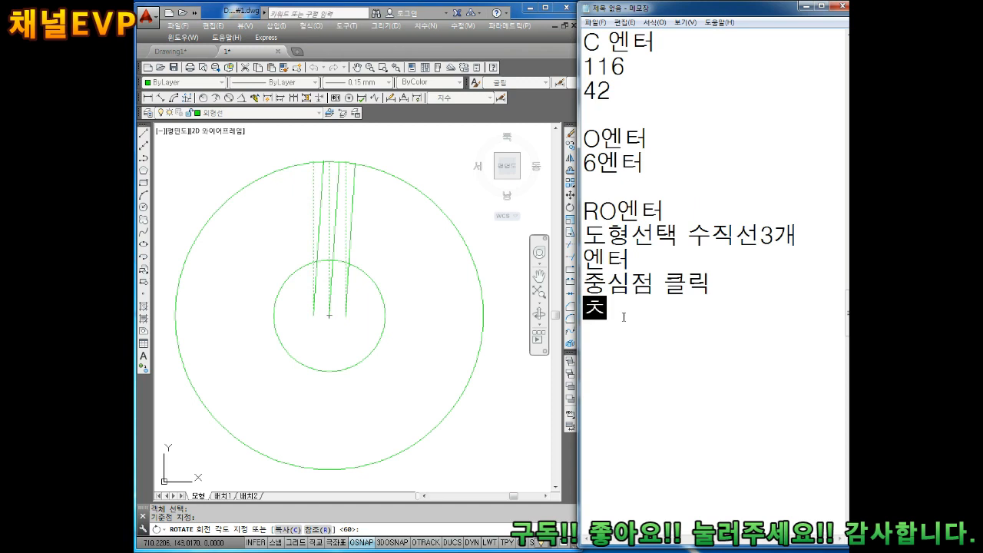
{"action": "key", "text": "BackSpace"}
{"action": "type", "text": "C"}
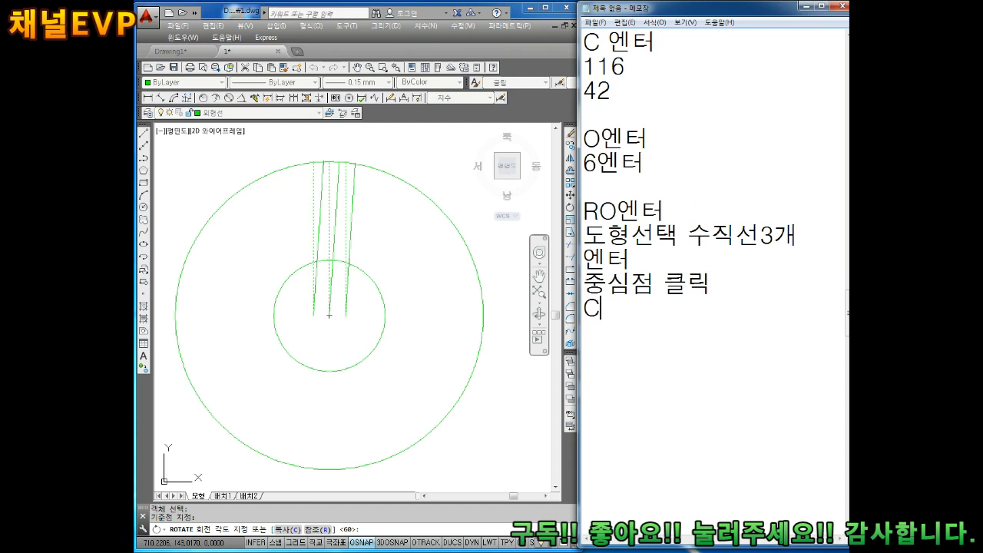
{"action": "type", "text": "엔터"}
{"action": "key", "text": "Return"}
{"action": "type", "text": "-6"}
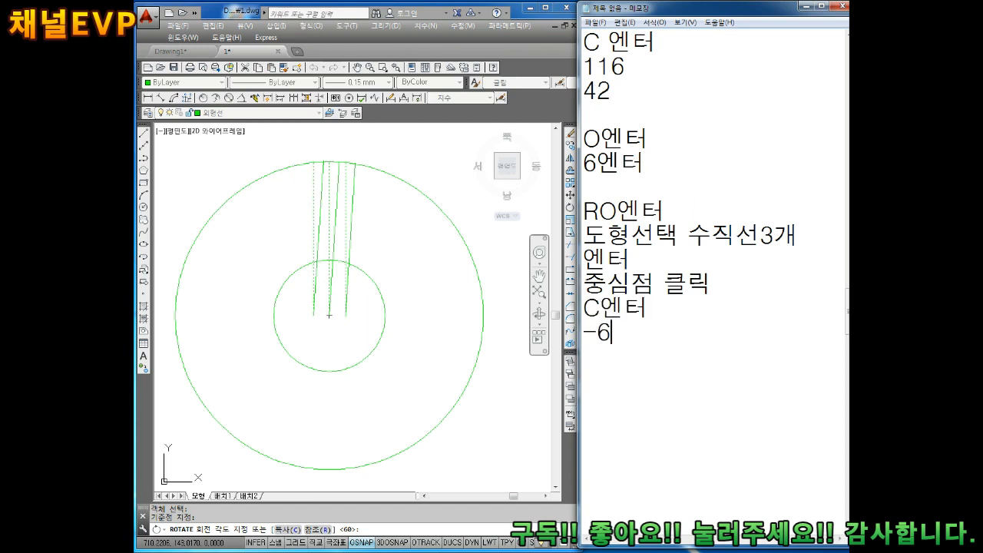
{"action": "type", "text": "0엔"}
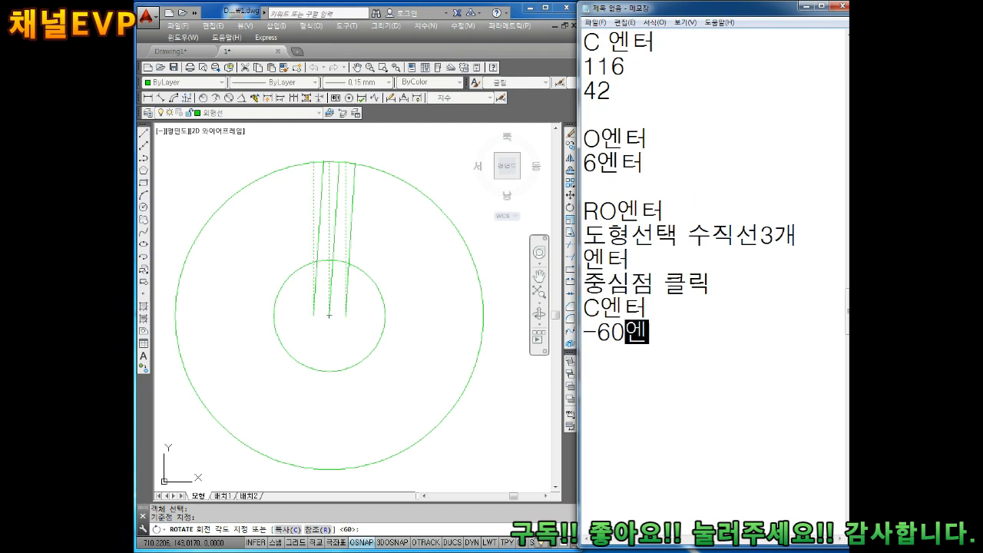
{"action": "type", "text": "터"}
{"action": "key", "text": "Return"}
Switch to AutoCAD and finish the rotation as a copy of the three vertical lines at -60 degrees.
{"action": "left_click", "coordinate": [447, 284]}
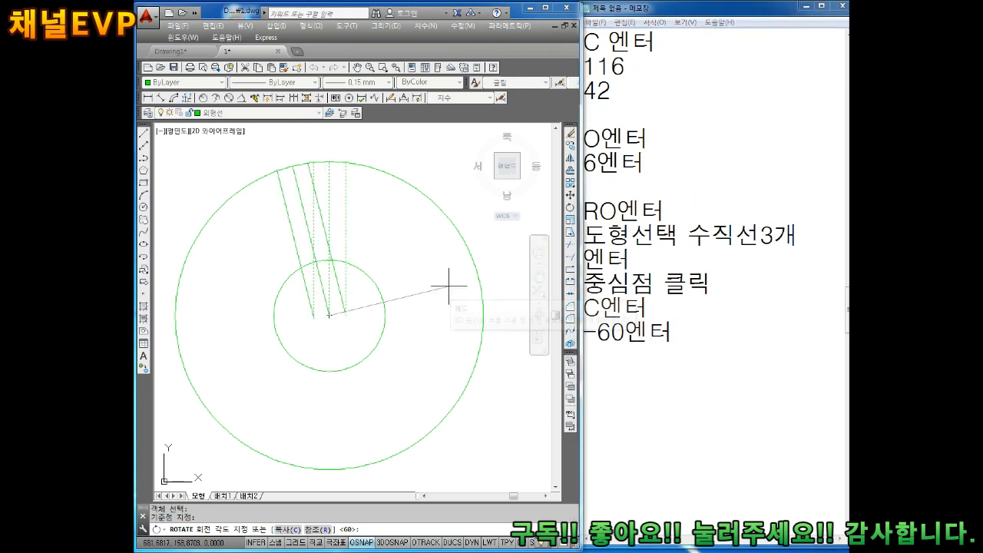
{"action": "type", "text": "c"}
{"action": "key", "text": "Return"}
{"action": "type", "text": "-6"}
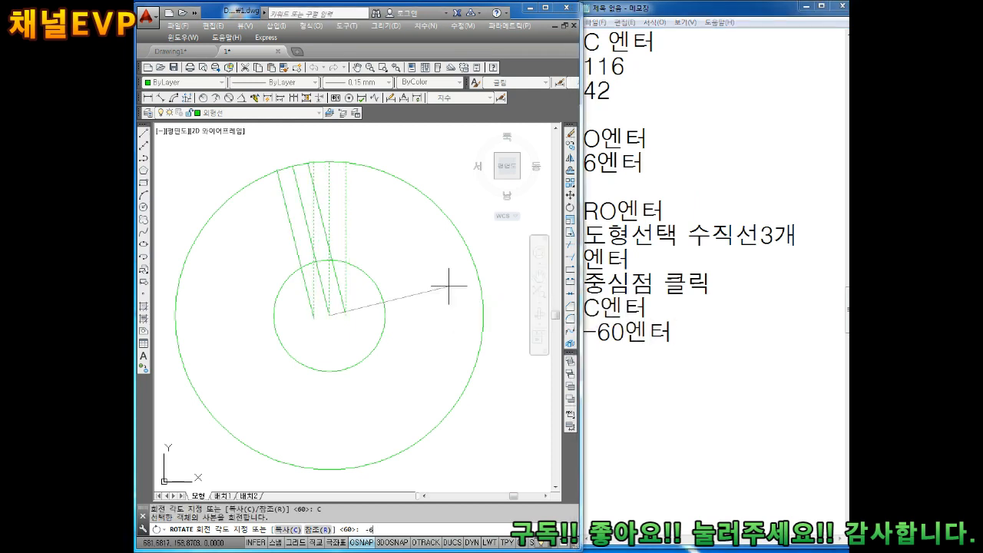
{"action": "type", "text": "0"}
{"action": "key", "text": "Return"}
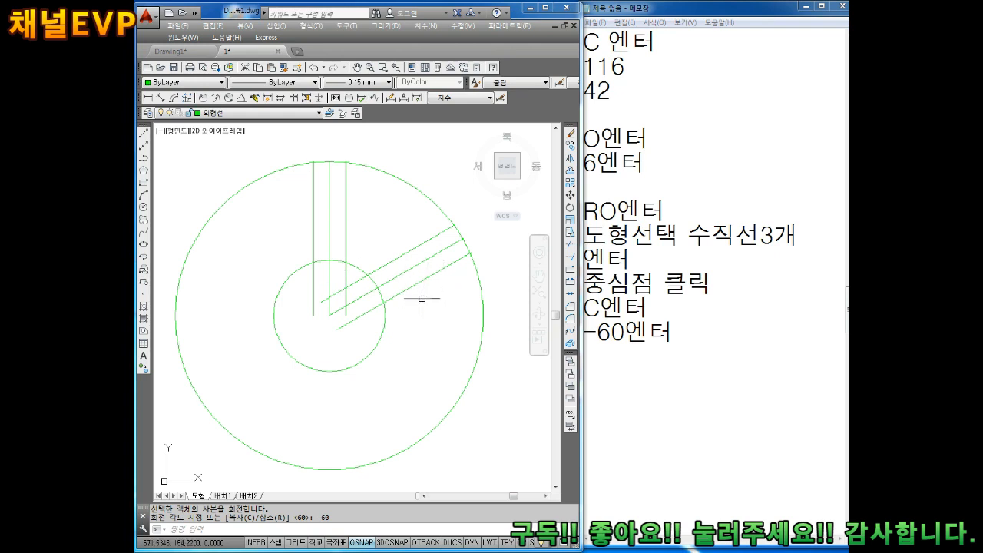
Switch to Notepad and add the mirror command note MI엔터 below the rotate notes, separated by a blank line.
{"action": "left_click", "coordinate": [628, 351]}
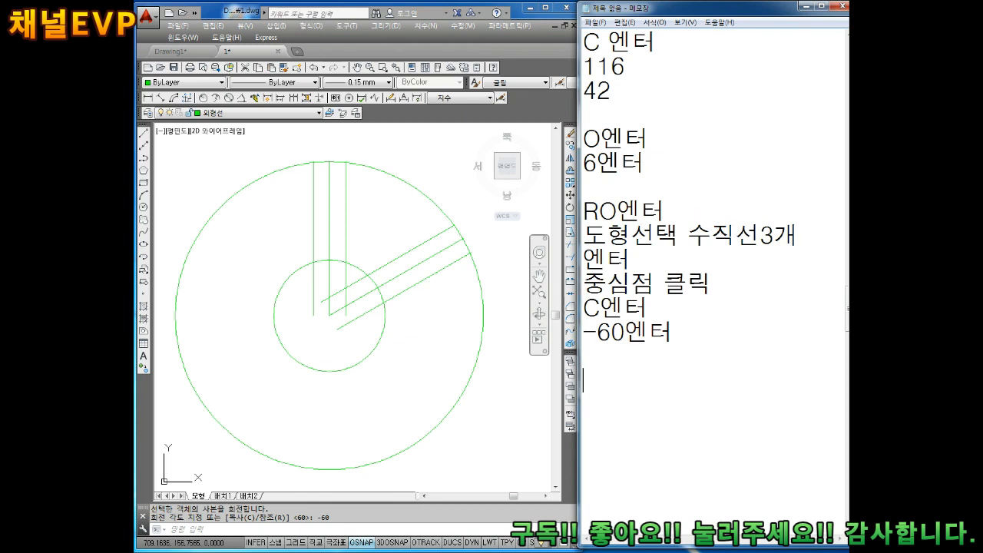
{"action": "key", "text": "Return"}
{"action": "type", "text": "MI엔터"}
{"action": "key", "text": "Return"}
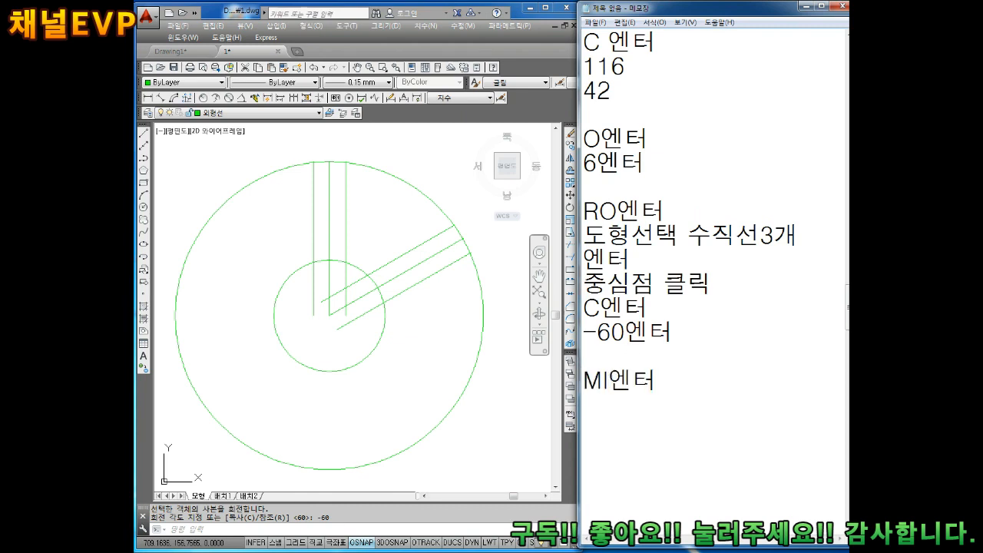
Add the lines 복사된 수직선 3개 선택 and 엔터 under the mirror command note.
{"action": "type", "text": "복사된 "}
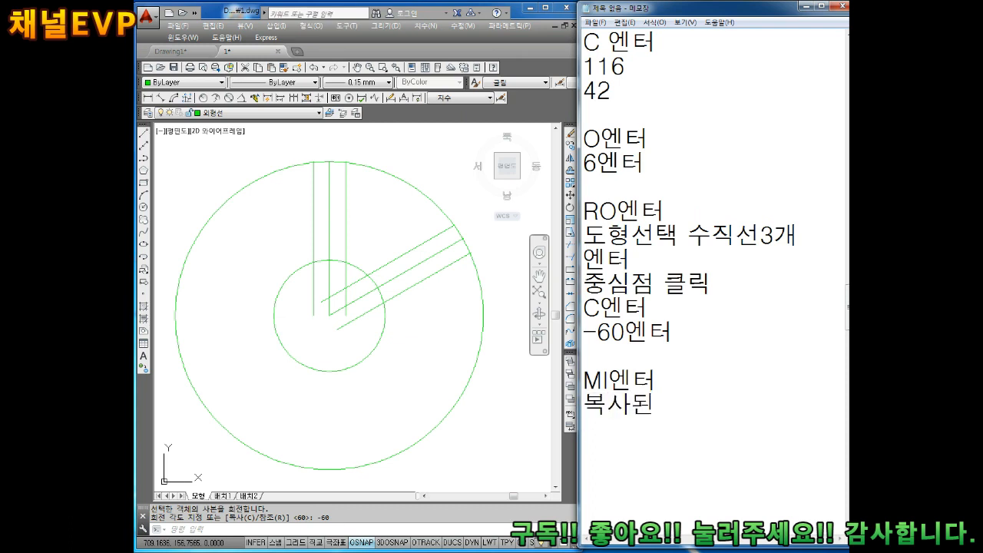
{"action": "type", "text": "수직선 3개 선ㅌ"}
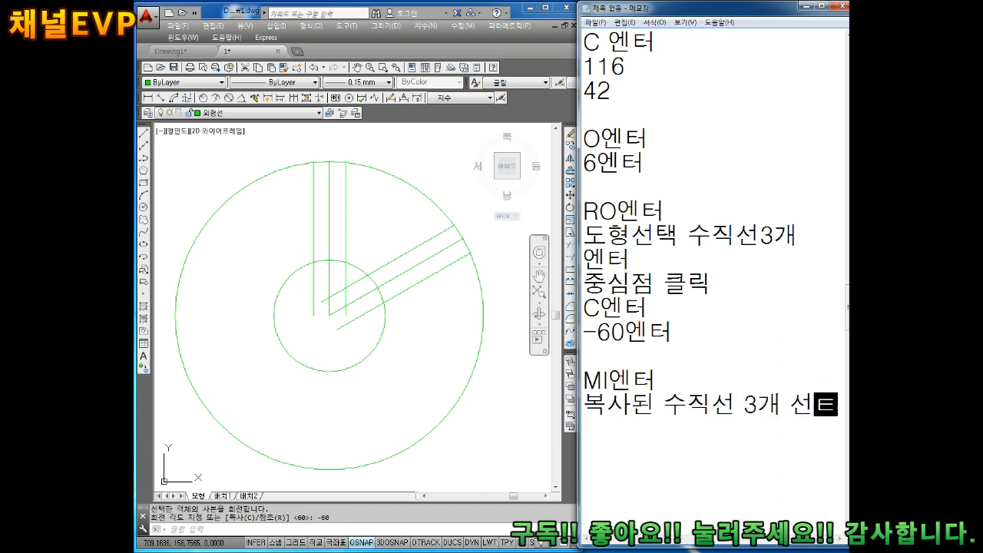
{"action": "key", "text": "BackSpace"}
{"action": "key", "text": "BackSpace"}
{"action": "type", "text": "선택"}
{"action": "key", "text": "Return"}
{"action": "type", "text": "\\"}
{"action": "key", "text": "BackSpace"}
{"action": "key", "text": "Return"}
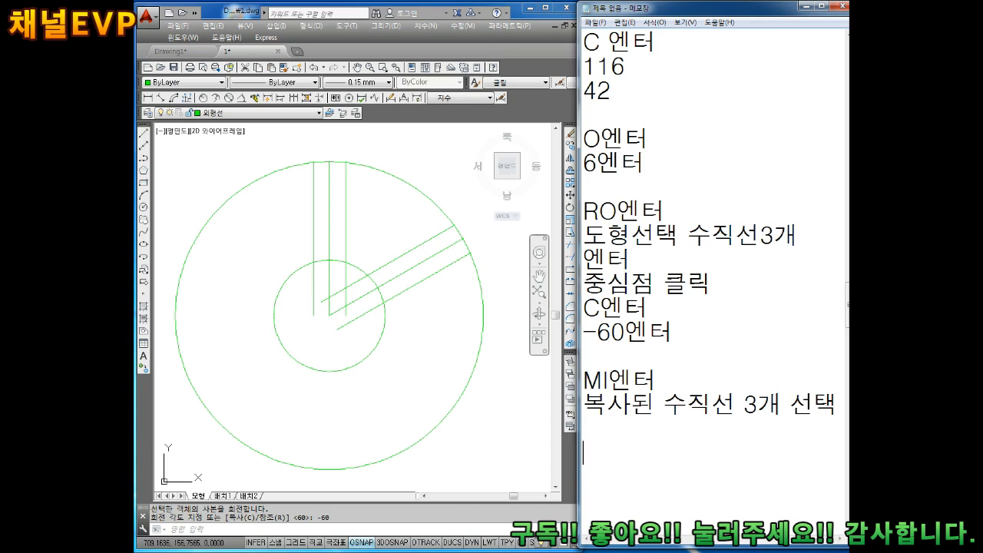
{"action": "type", "text": "엔터"}
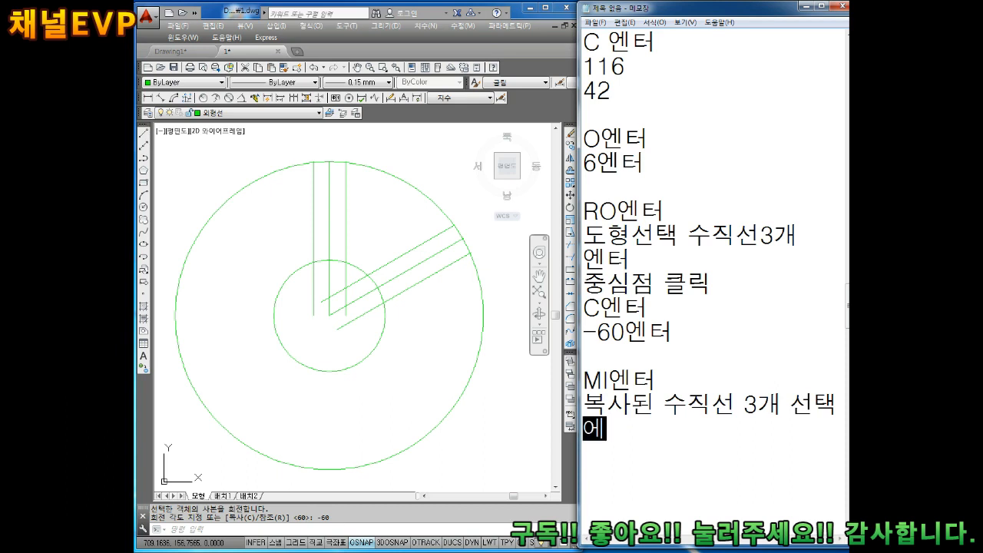
{"action": "key", "text": "Return"}
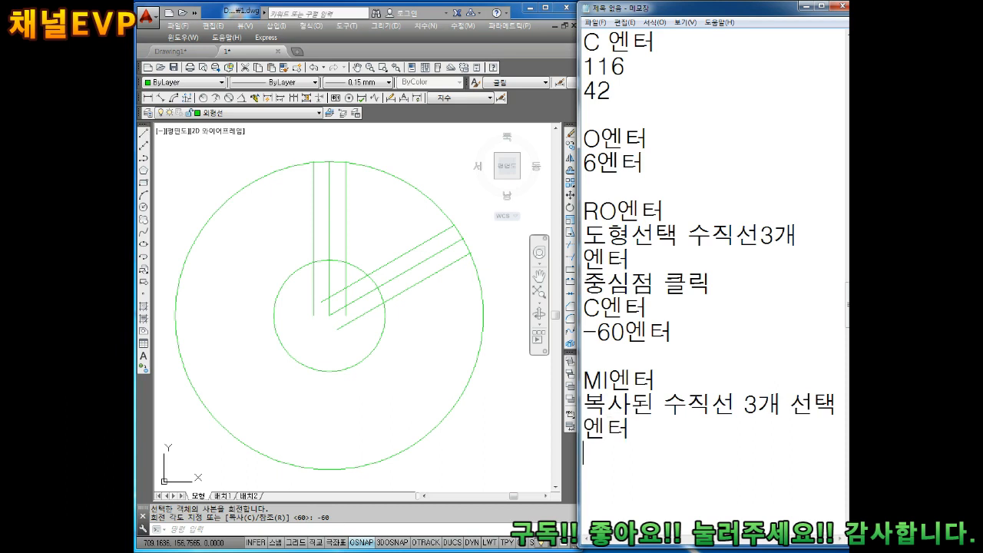
{"action": "type", "text": "주"}
{"action": "key", "text": "BackSpace"}
{"action": "key", "text": "BackSpace"}
{"action": "type", "text": "수지"}
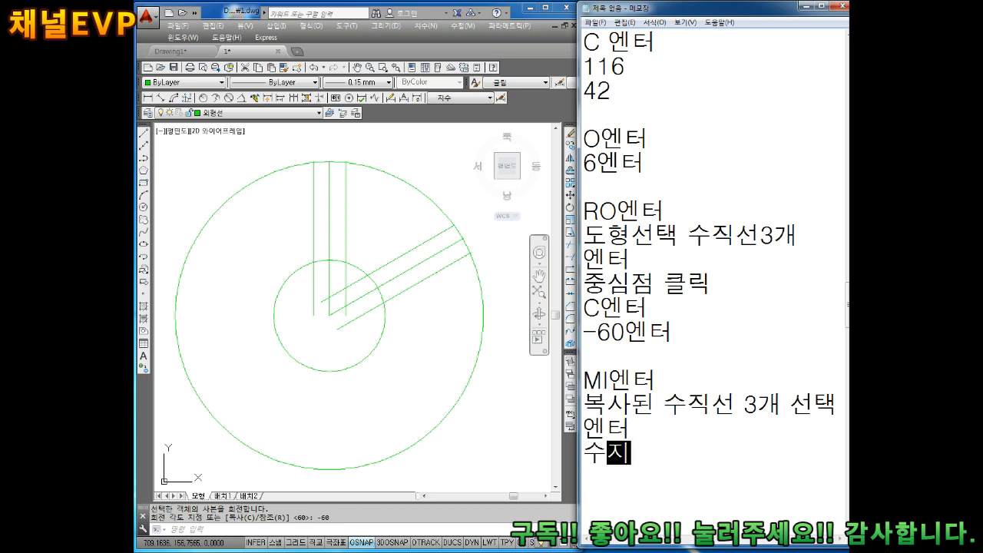
{"action": "type", "text": "ㄱ선 양쪼"}
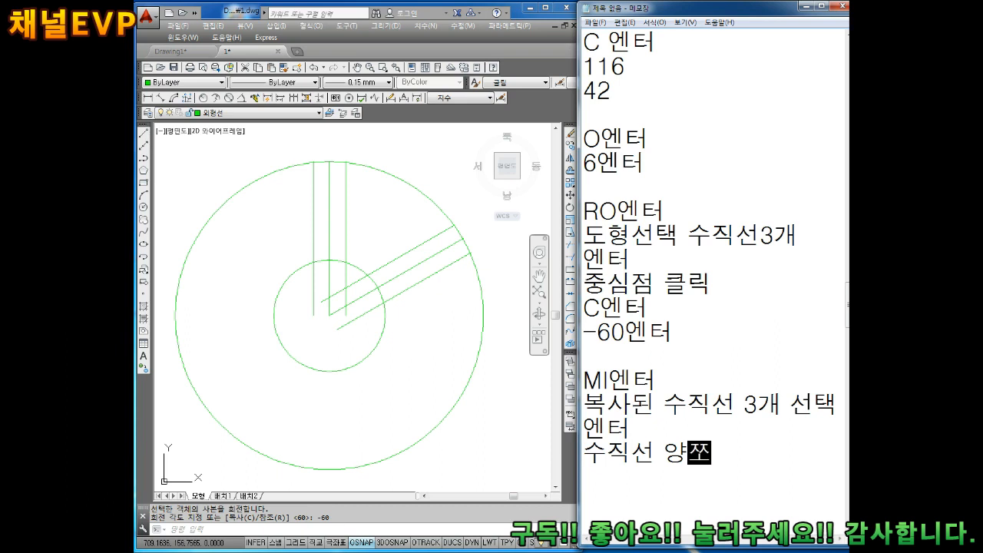
{"action": "key", "text": "BackSpace"}
{"action": "key", "text": "BackSpace"}
{"action": "key", "text": "BackSpace"}
{"action": "key", "text": "BackSpace"}
{"action": "key", "text": "BackSpace"}
{"action": "key", "text": "BackSpace"}
{"action": "key", "text": "BackSpace"}
Add the mirror-axis note 중심 수직선 양쪽 끝점 as the last line of the mirror notes.
{"action": "type", "text": "중"}
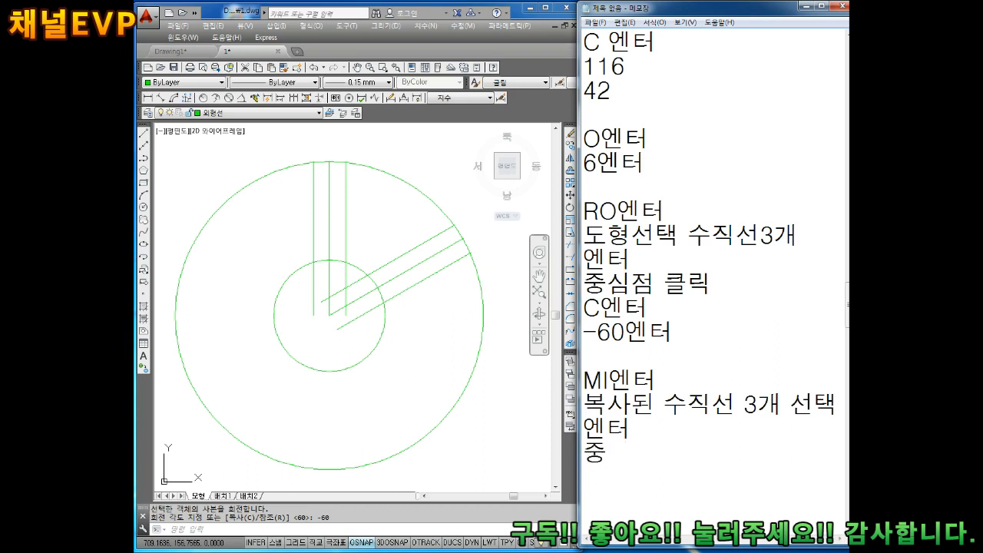
{"action": "type", "text": "심 수직선 이"}
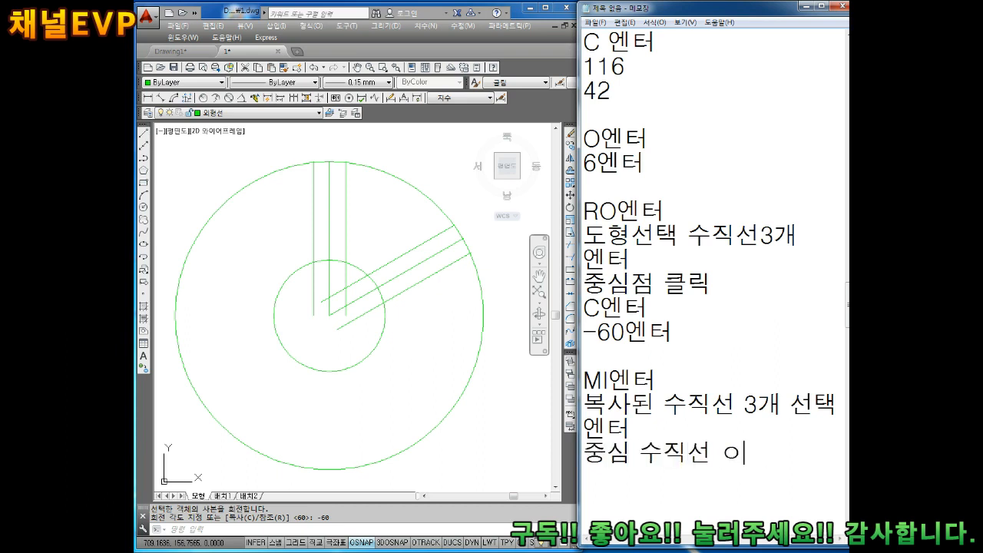
{"action": "key", "text": "BackSpace"}
{"action": "type", "text": "양쪽 끝점"}
{"action": "key", "text": "Left"}
{"action": "key", "text": "Left"}
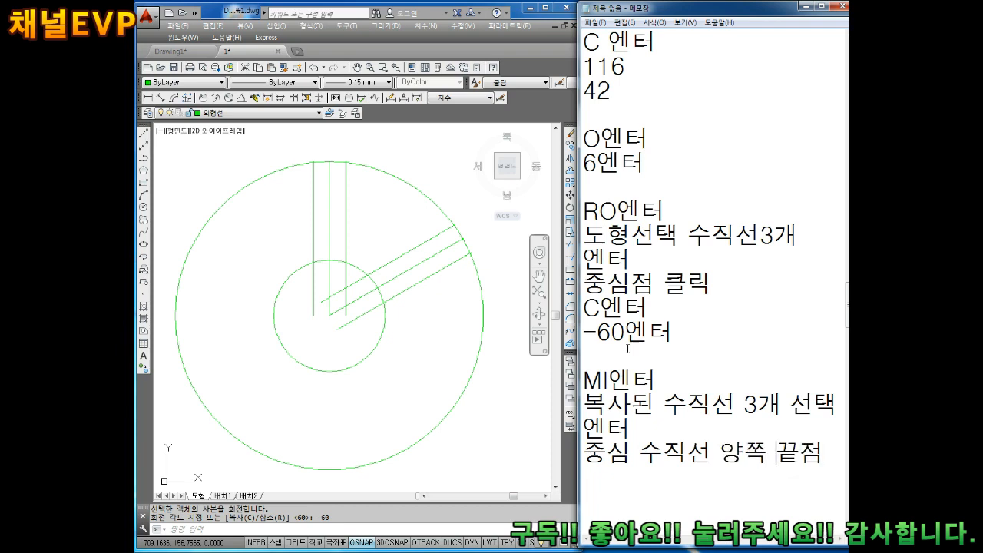
Switch to AutoCAD and mirror the three slanted lines about the central vertical line's endpoints, keeping the originals.
{"action": "left_click", "coordinate": [321, 308]}
{"action": "key", "text": "Escape"}
{"action": "key", "text": "Escape"}
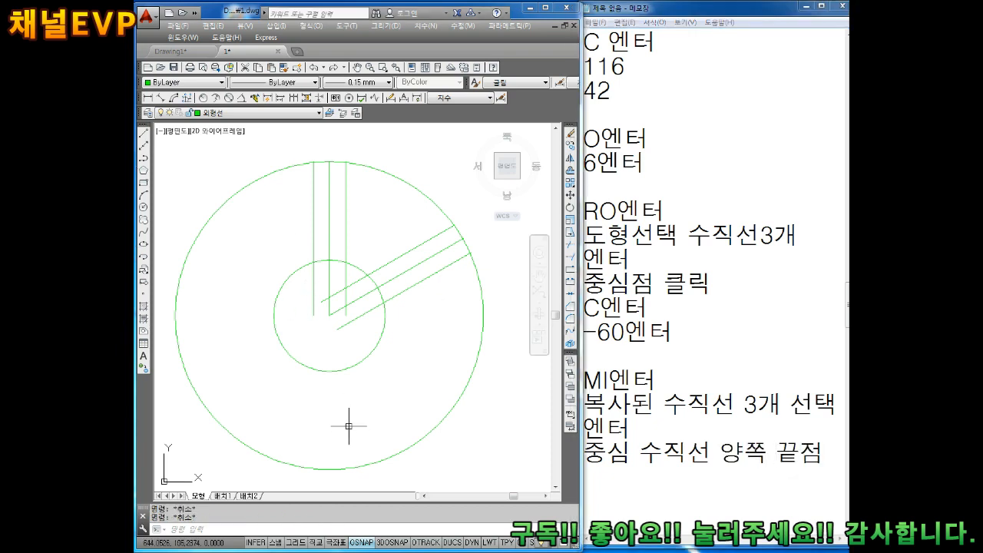
{"action": "type", "text": "MI"}
{"action": "key", "text": "Return"}
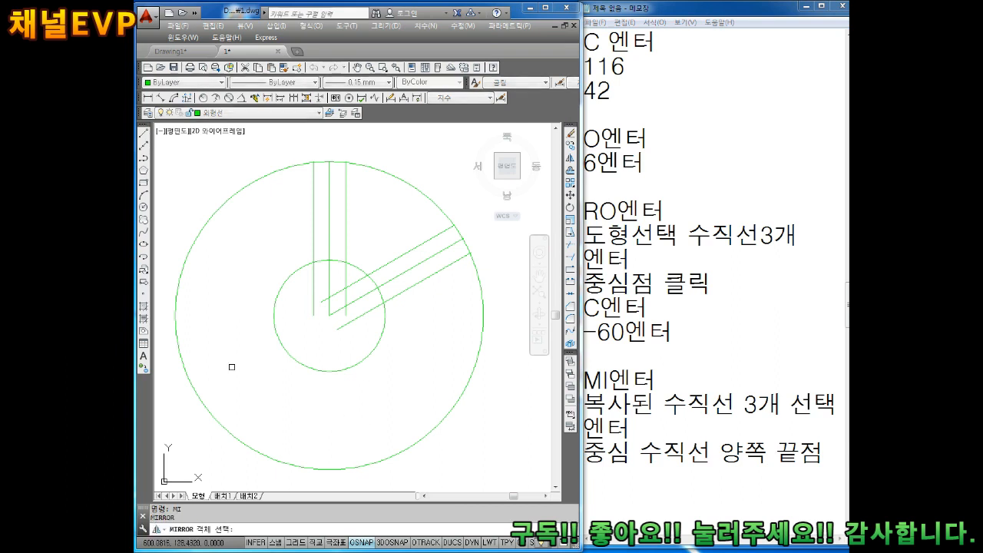
{"action": "left_click", "coordinate": [450, 288]}
{"action": "left_click", "coordinate": [407, 240]}
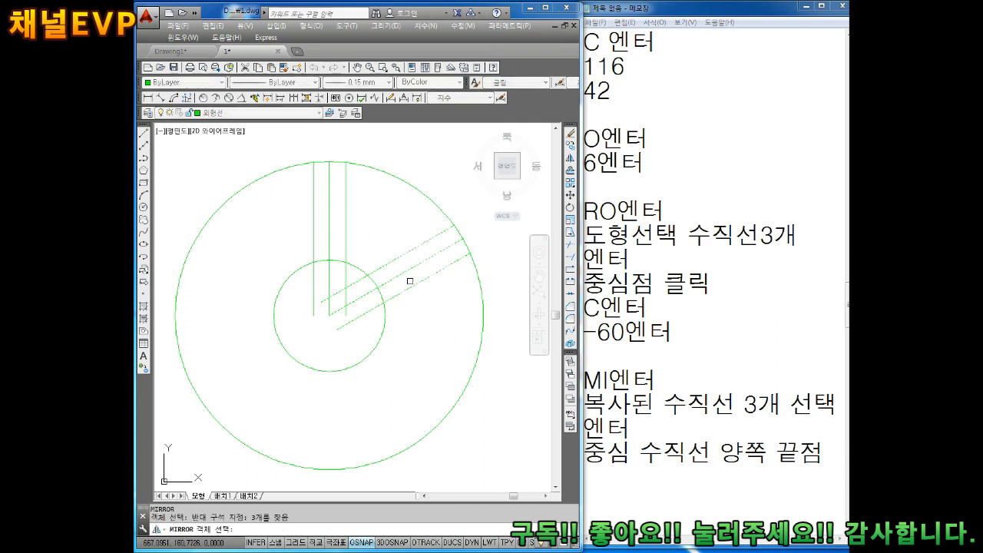
{"action": "key", "text": "Return"}
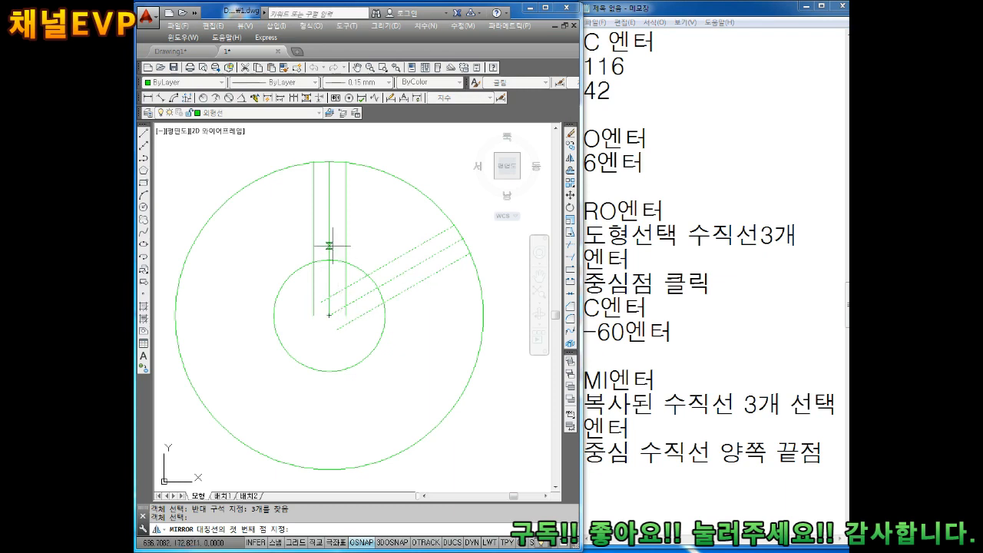
{"action": "left_click", "coordinate": [329, 161]}
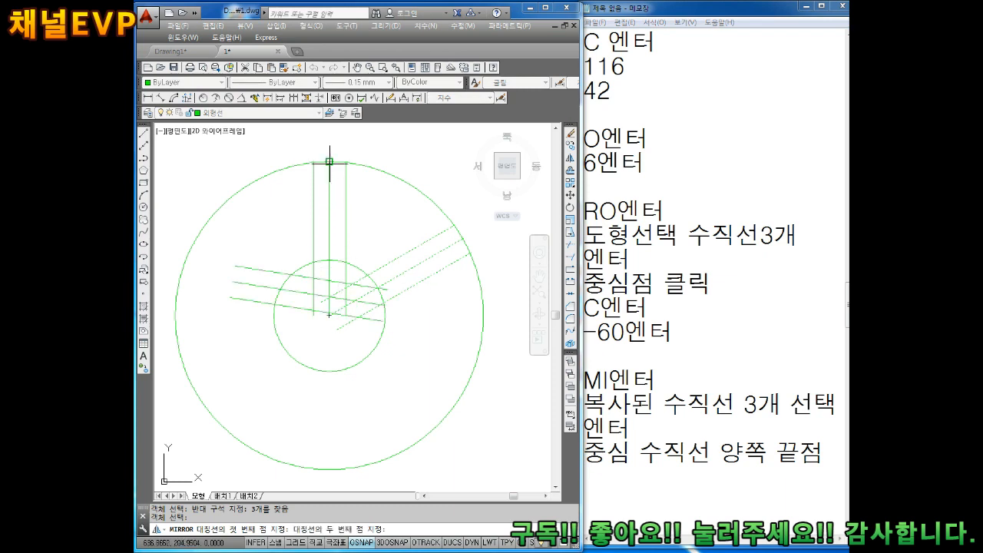
{"action": "left_click", "coordinate": [329, 315]}
{"action": "key", "text": "Return"}
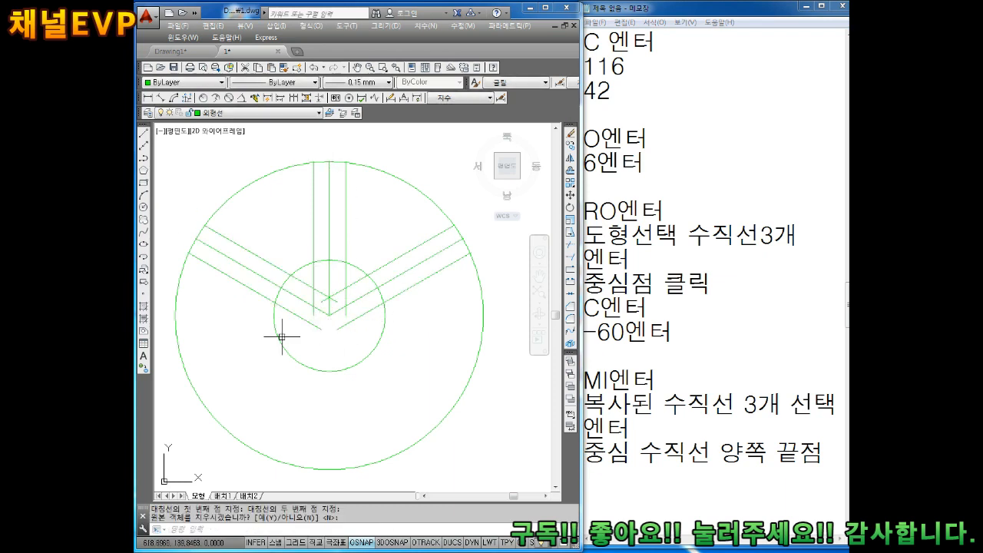
{"action": "key", "text": "Escape"}
{"action": "key", "text": "Escape"}
Add an angular dimension between the left and right slanted centre lines.
{"action": "scroll", "coordinate": [320, 246], "scroll_direction": "up", "scroll_amount": 2}
{"action": "scroll", "coordinate": [329, 280], "scroll_direction": "down", "scroll_amount": 2}
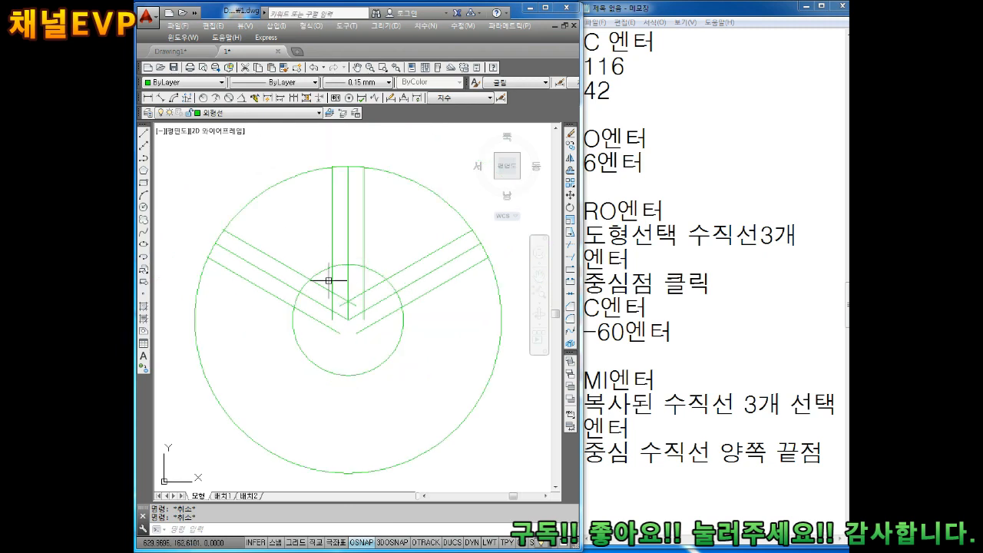
{"action": "left_click", "coordinate": [242, 98]}
{"action": "left_click", "coordinate": [285, 269]}
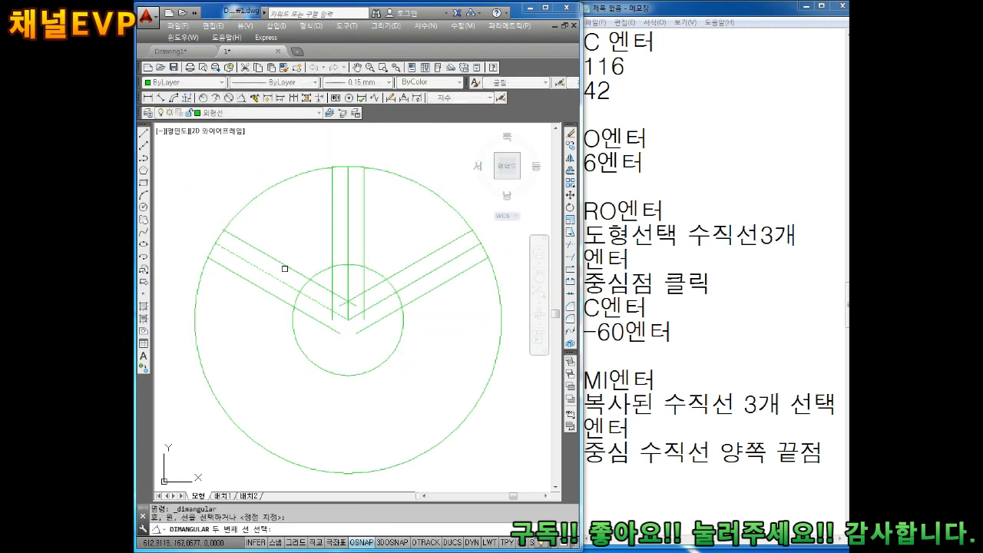
{"action": "left_click", "coordinate": [422, 277]}
{"action": "scroll", "coordinate": [430, 230], "scroll_direction": "up", "scroll_amount": 3}
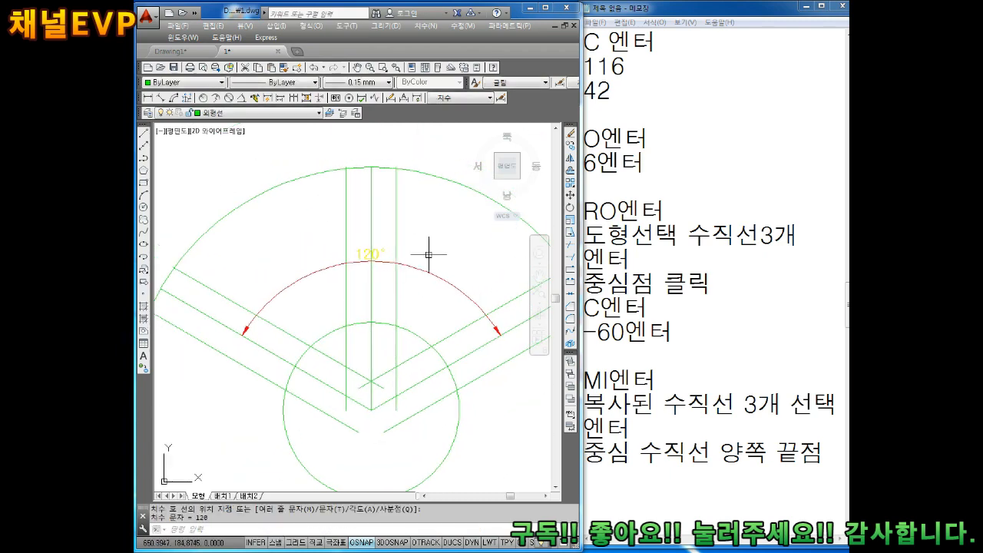
{"action": "key", "text": "Escape"}
Delete the angular dimension between the left and right slanted centre lines.
{"action": "left_click", "coordinate": [445, 275]}
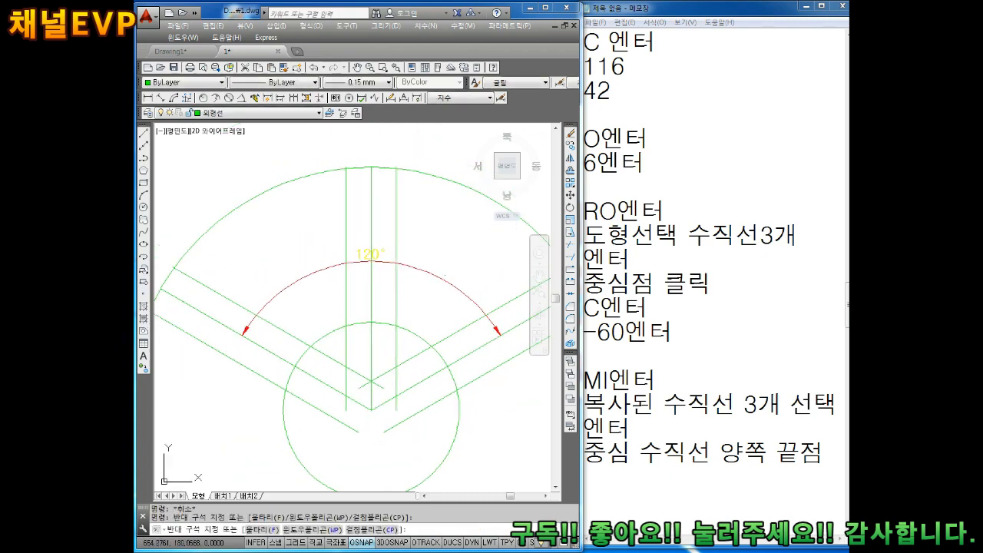
{"action": "left_click", "coordinate": [440, 278]}
{"action": "key", "text": "Delete"}
{"action": "scroll", "coordinate": [461, 303], "scroll_direction": "down", "scroll_amount": 3}
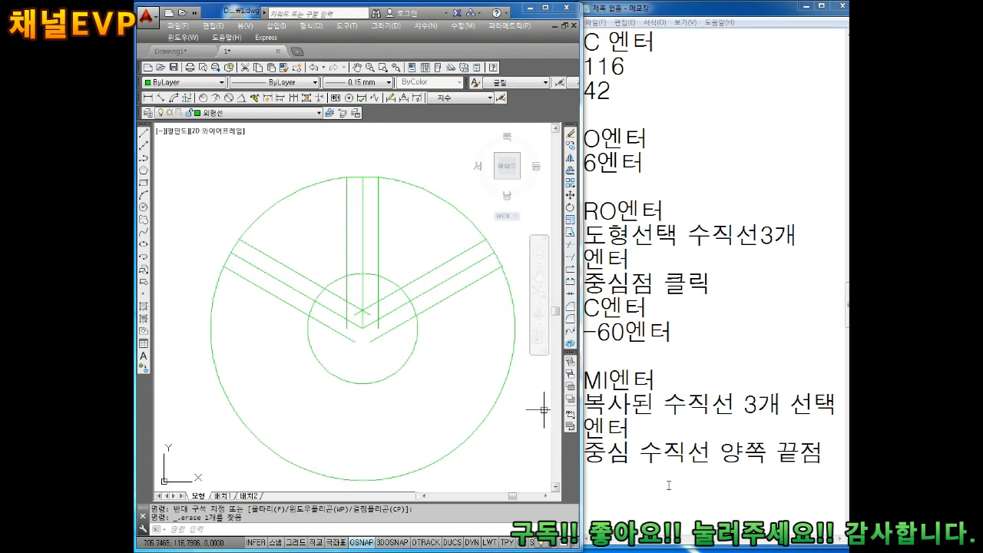
Switch to Notepad and add the trim command note TR엔터 and 엔터 below the mirror notes, separated by a blank line.
{"action": "left_click", "coordinate": [636, 458]}
{"action": "key", "text": "End"}
{"action": "key", "text": "Return"}
{"action": "key", "text": "Return"}
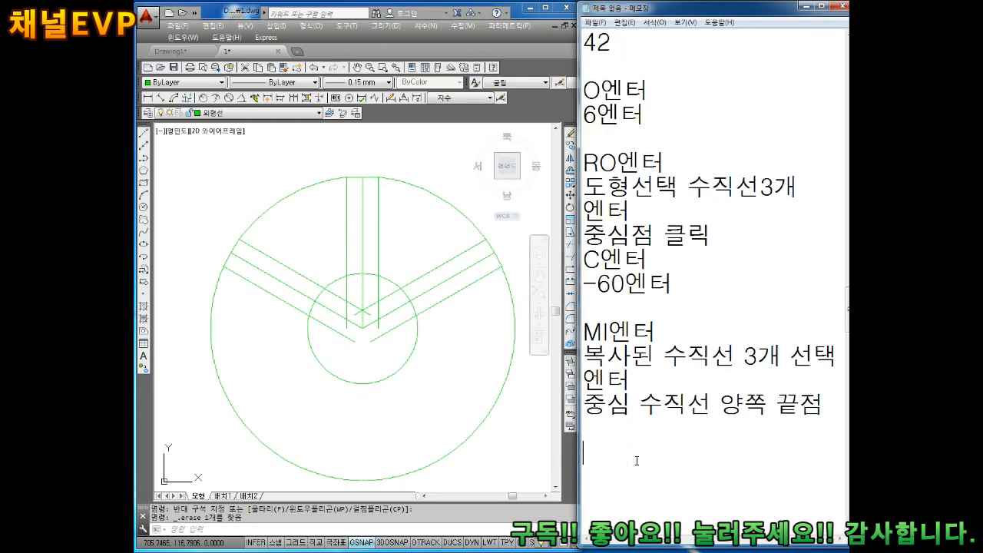
{"action": "type", "text": "TR엔터"}
{"action": "key", "text": "Return"}
{"action": "type", "text": "엔터"}
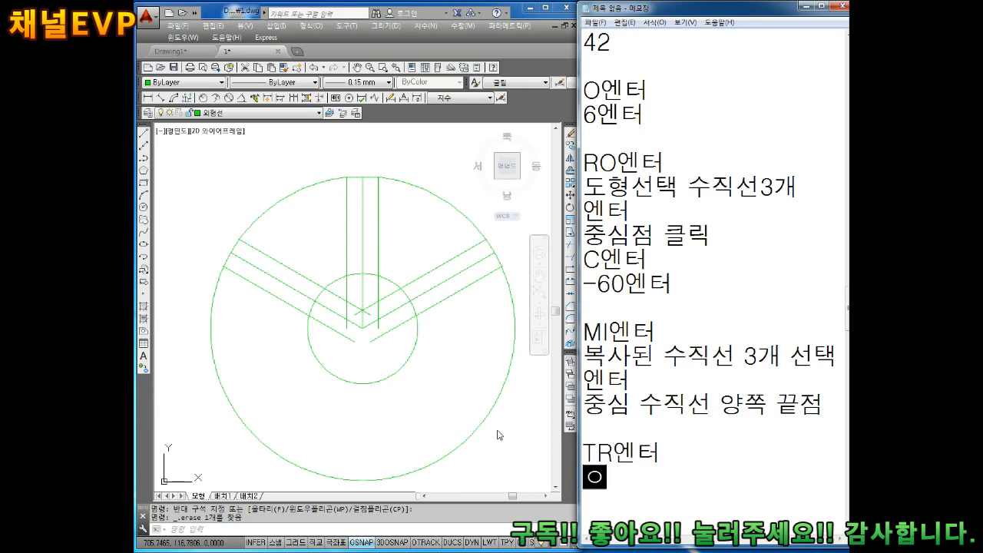
{"action": "key", "text": "Return"}
Switch to AutoCAD and trim the lower portions of both circles and the right spoke's two lower lines outside the inner circle.
{"action": "left_click", "coordinate": [411, 402]}
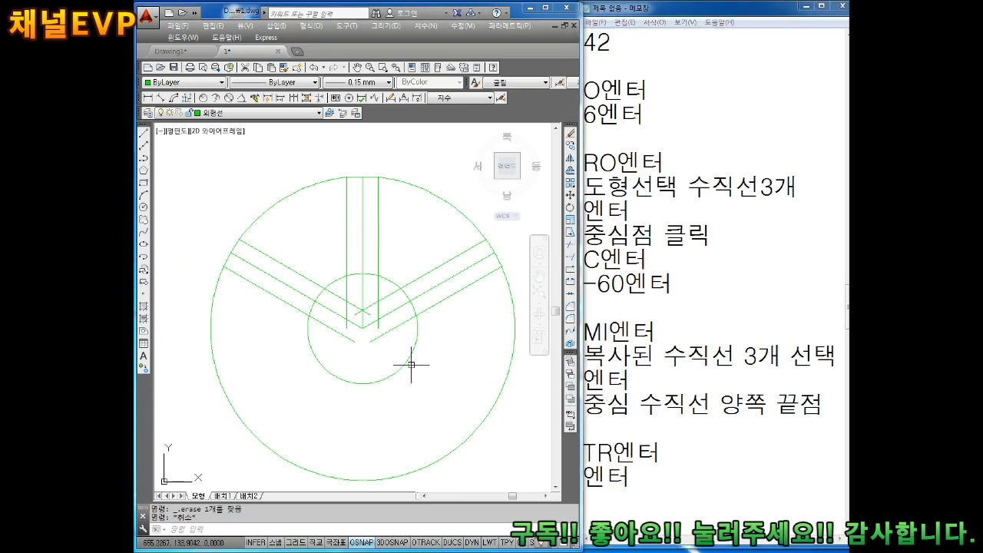
{"action": "type", "text": "tr"}
{"action": "key", "text": "Return"}
{"action": "key", "text": "Return"}
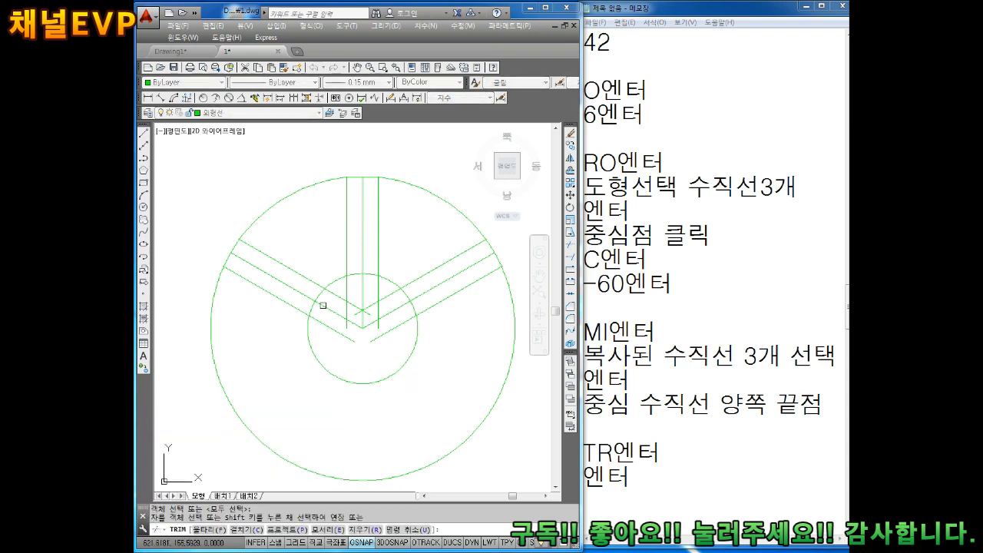
{"action": "left_click", "coordinate": [331, 301]}
{"action": "left_click", "coordinate": [220, 414]}
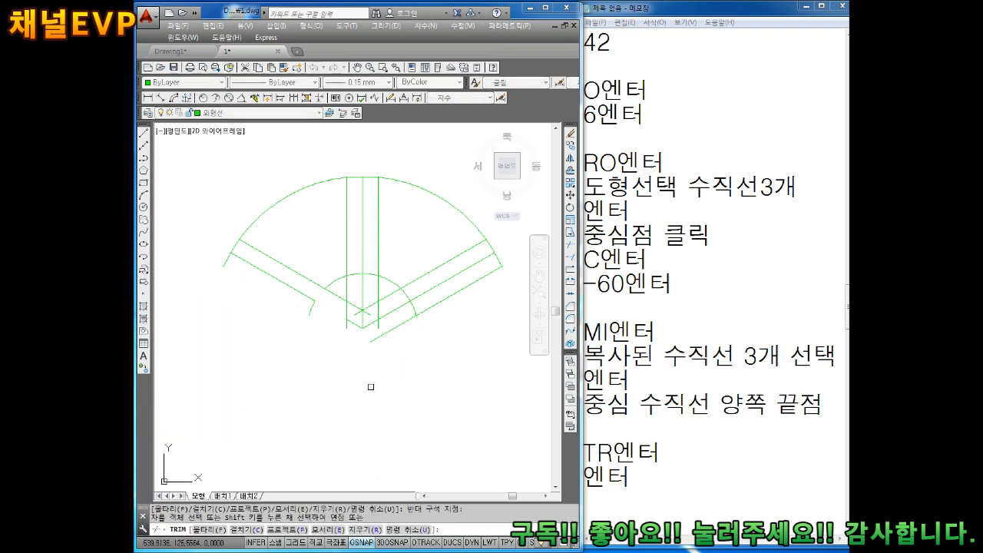
{"action": "middle_click_drag", "start_coordinate": [395, 361], "coordinate": [304, 359]}
{"action": "left_click", "coordinate": [444, 250]}
{"action": "left_click", "coordinate": [384, 301]}
{"action": "middle_click_drag", "start_coordinate": [261, 332], "coordinate": [335, 332]}
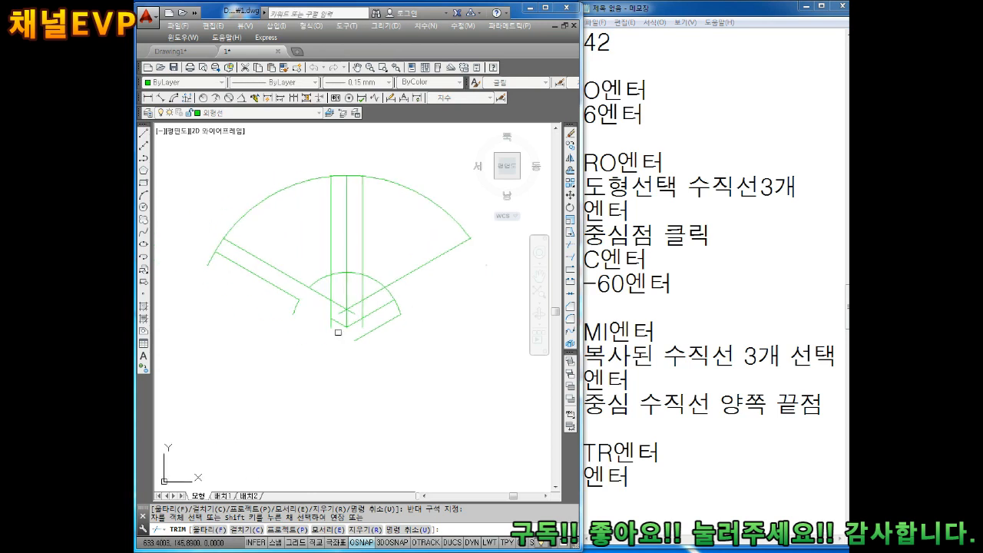
Trim the spoke lines just inside the inner arc and the outer arc's end beyond the upper left slanted line.
{"action": "scroll", "coordinate": [336, 332], "scroll_direction": "up", "scroll_amount": 2}
{"action": "left_click", "coordinate": [475, 279]}
{"action": "left_click", "coordinate": [320, 373]}
{"action": "middle_click_drag", "start_coordinate": [332, 265], "coordinate": [437, 332]}
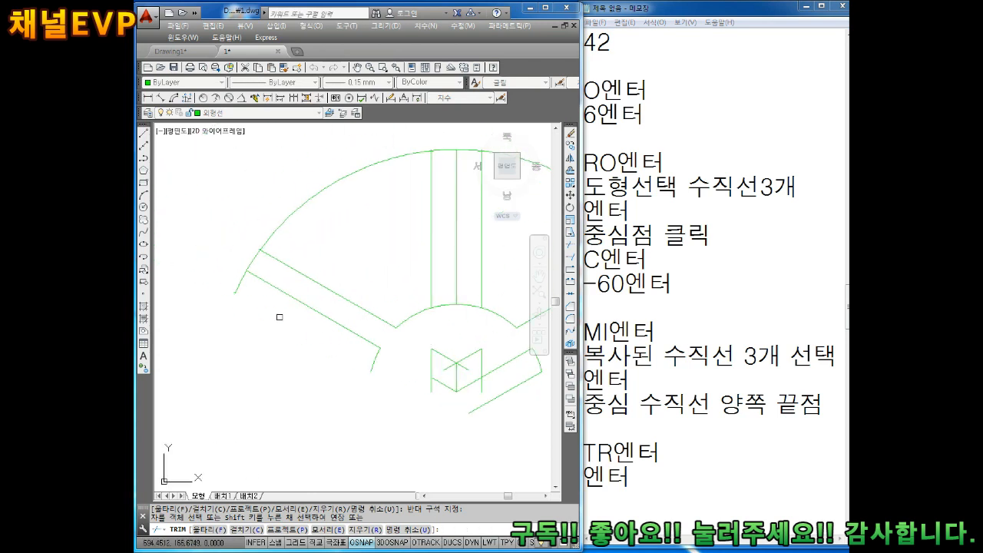
{"action": "left_click", "coordinate": [267, 272]}
{"action": "left_click", "coordinate": [213, 299]}
{"action": "left_click", "coordinate": [269, 269]}
{"action": "left_click", "coordinate": [207, 303]}
{"action": "scroll", "coordinate": [218, 314], "scroll_direction": "down", "scroll_amount": 2}
{"action": "scroll", "coordinate": [380, 351], "scroll_direction": "up", "scroll_amount": 2}
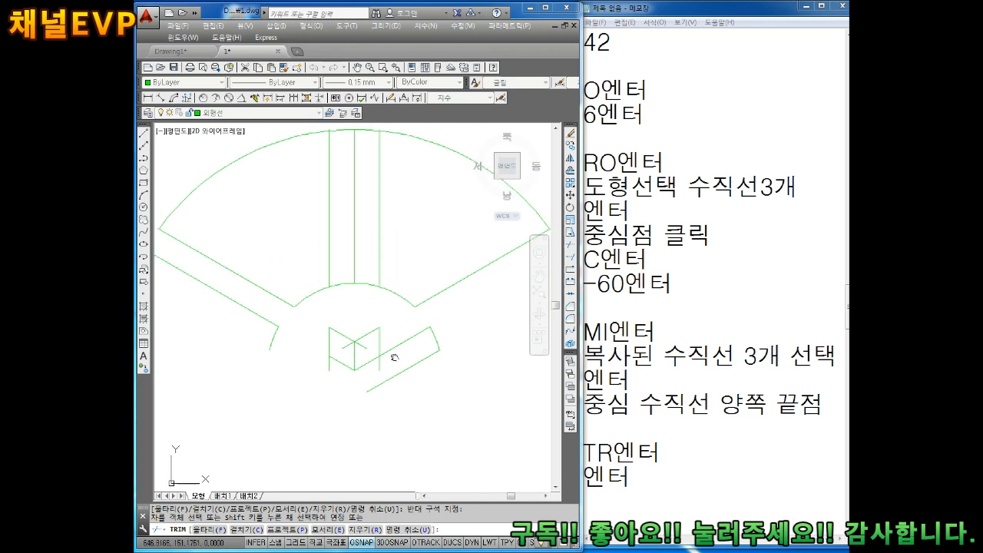
Delete the leftover line and arc segments around the circle centre and the right spoke's inner end.
{"action": "key", "text": "Escape"}
{"action": "left_click", "coordinate": [470, 328]}
{"action": "left_click", "coordinate": [302, 421]}
{"action": "key", "text": "Delete"}
{"action": "middle_click_drag", "start_coordinate": [272, 326], "coordinate": [367, 340]}
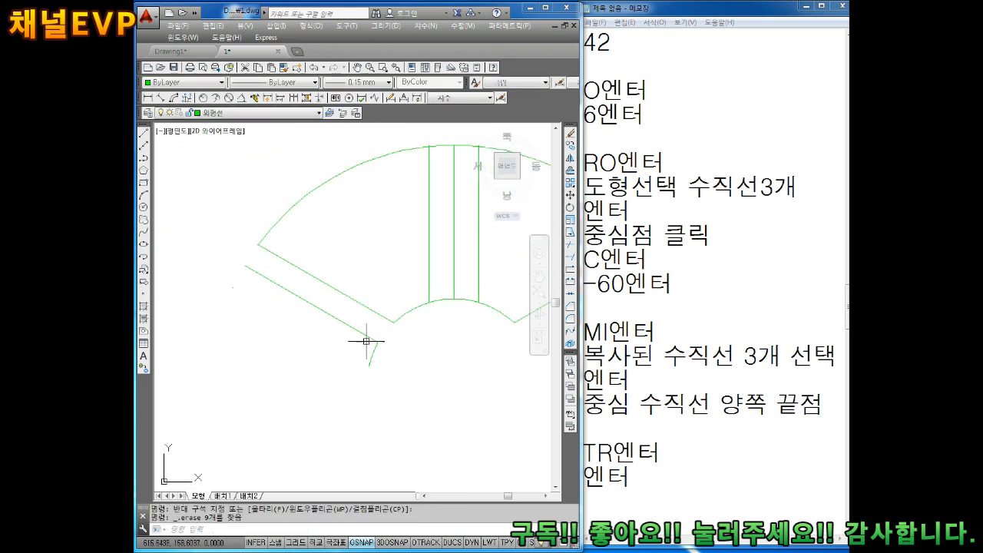
Delete the leftover short arc and the lower parallel line of the left spoke.
{"action": "left_click", "coordinate": [384, 330]}
{"action": "left_click", "coordinate": [318, 393]}
{"action": "key", "text": "Delete"}
{"action": "left_click", "coordinate": [241, 243]}
{"action": "left_click", "coordinate": [211, 318]}
{"action": "key", "text": "Escape"}
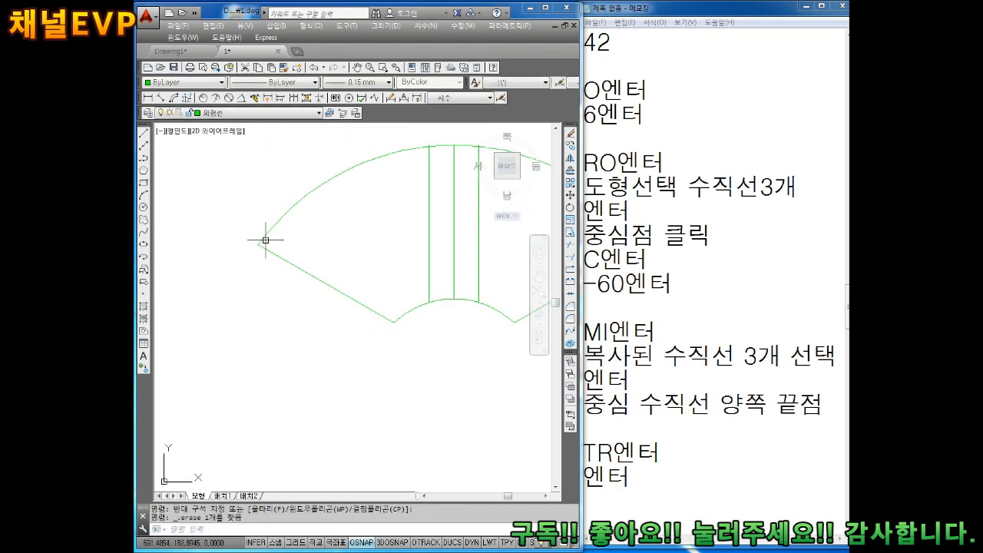
Trim the slanted edges' overshoots where they meet the outer arc at both fan corners.
{"action": "scroll", "coordinate": [264, 244], "scroll_direction": "up", "scroll_amount": 5}
{"action": "key", "text": "Escape"}
{"action": "type", "text": "TR"}
{"action": "key", "text": "Return"}
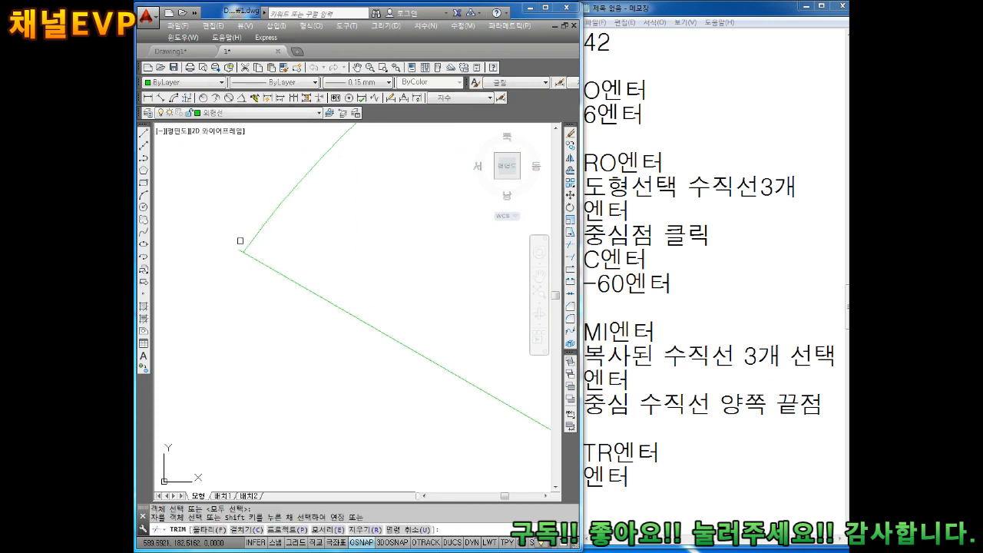
{"action": "scroll", "coordinate": [386, 266], "scroll_direction": "down", "scroll_amount": 4}
{"action": "key", "text": "Return"}
{"action": "middle_click_drag", "start_coordinate": [386, 266], "coordinate": [259, 284]}
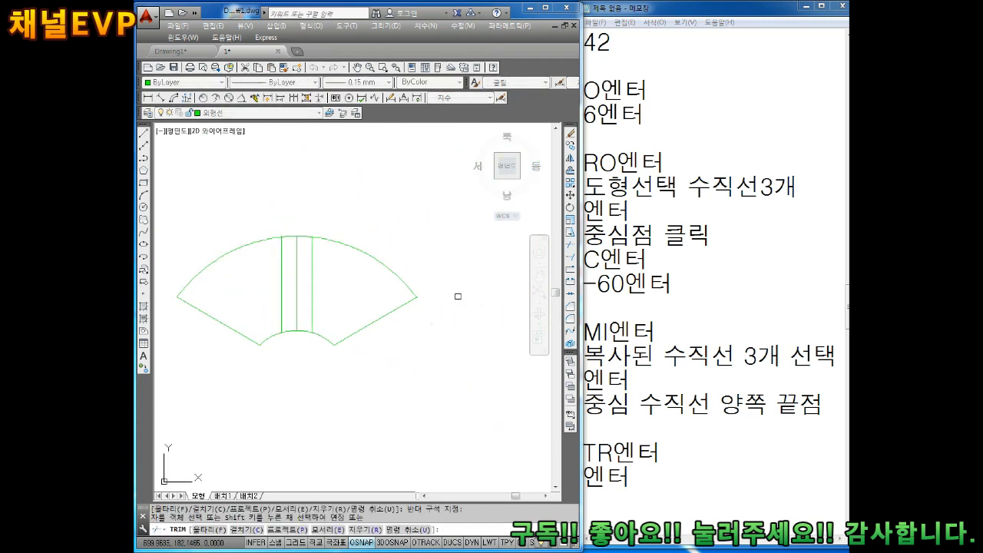
{"action": "scroll", "coordinate": [421, 298], "scroll_direction": "up", "scroll_amount": 6}
{"action": "left_click", "coordinate": [424, 274]}
{"action": "left_click", "coordinate": [393, 299]}
{"action": "scroll", "coordinate": [398, 296], "scroll_direction": "down", "scroll_amount": 4}
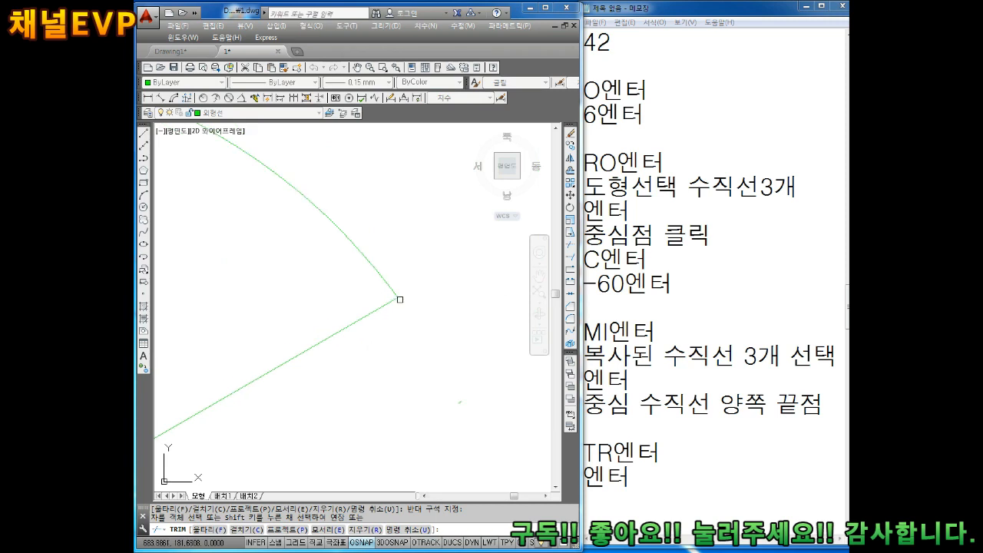
{"action": "middle_click_drag", "start_coordinate": [287, 280], "coordinate": [311, 305]}
{"action": "middle_click_drag", "start_coordinate": [274, 346], "coordinate": [331, 297]}
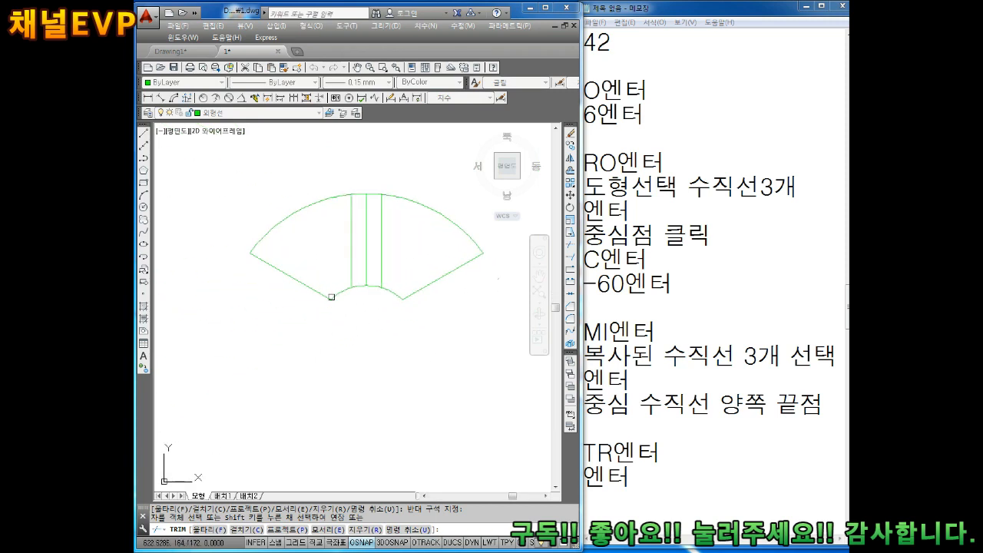
{"action": "key", "text": "Escape"}
{"action": "key", "text": "Escape"}
{"action": "key", "text": "Escape"}
Add an angular dimension between the fan's left and right slanted edges, placed above the outer arc.
{"action": "left_click", "coordinate": [242, 99]}
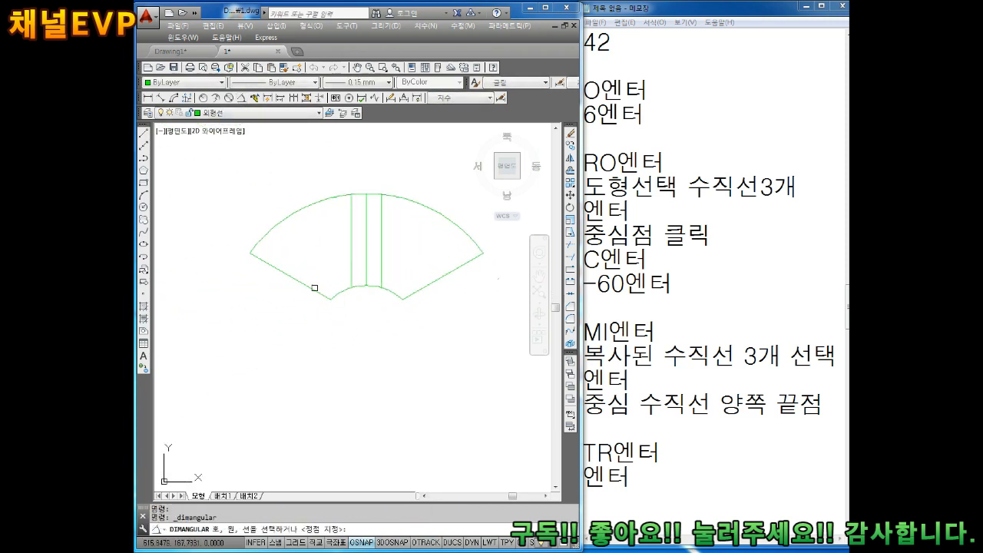
{"action": "left_click", "coordinate": [300, 283]}
{"action": "left_click", "coordinate": [431, 282]}
{"action": "left_click", "coordinate": [366, 161]}
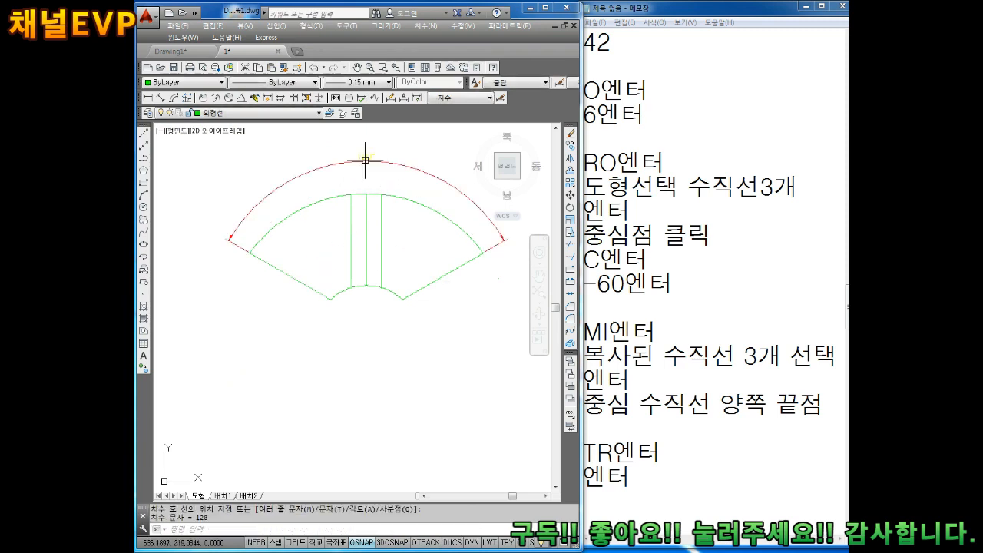
{"action": "key", "text": "Escape"}
{"action": "key", "text": "Escape"}
{"action": "middle_click_drag", "start_coordinate": [388, 222], "coordinate": [360, 233]}
Switch to Notepad and add the circle command note C엔터 with 96 on the following line.
{"action": "key", "text": "alt+Tab"}
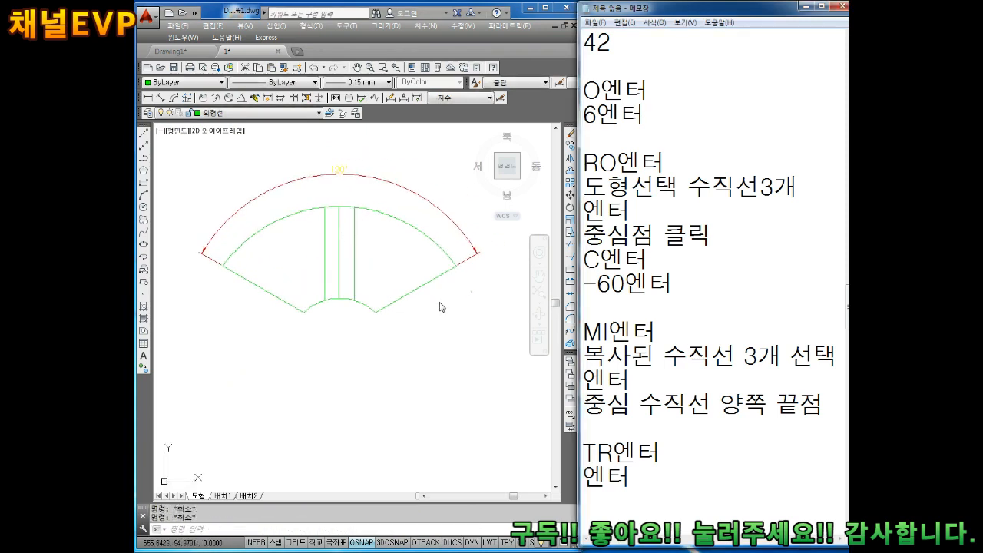
{"action": "left_click", "coordinate": [693, 483]}
{"action": "key", "text": "Return"}
{"action": "key", "text": "Return"}
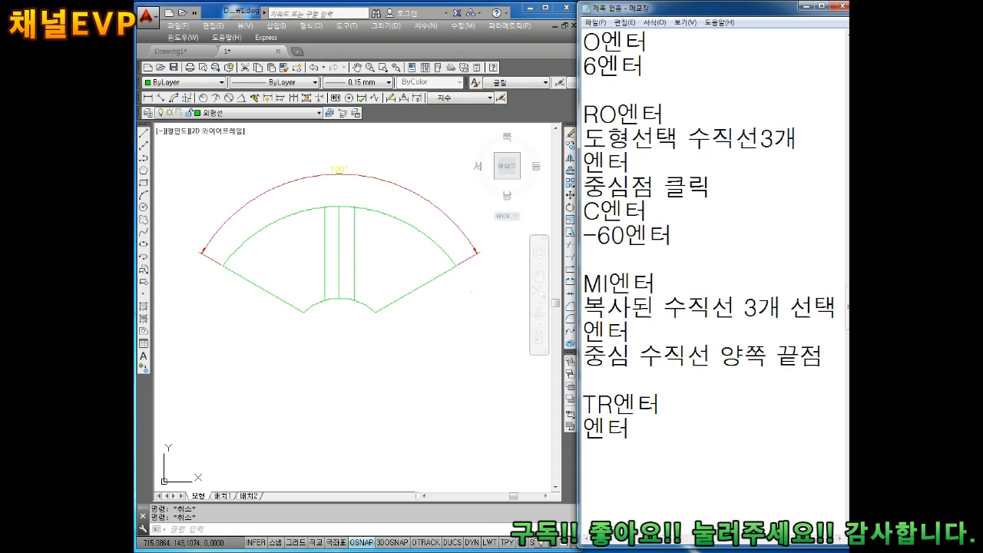
{"action": "type", "text": "CDPS"}
{"action": "key", "text": "BackSpace"}
{"action": "key", "text": "BackSpace"}
{"action": "key", "text": "BackSpace"}
{"action": "type", "text": "터"}
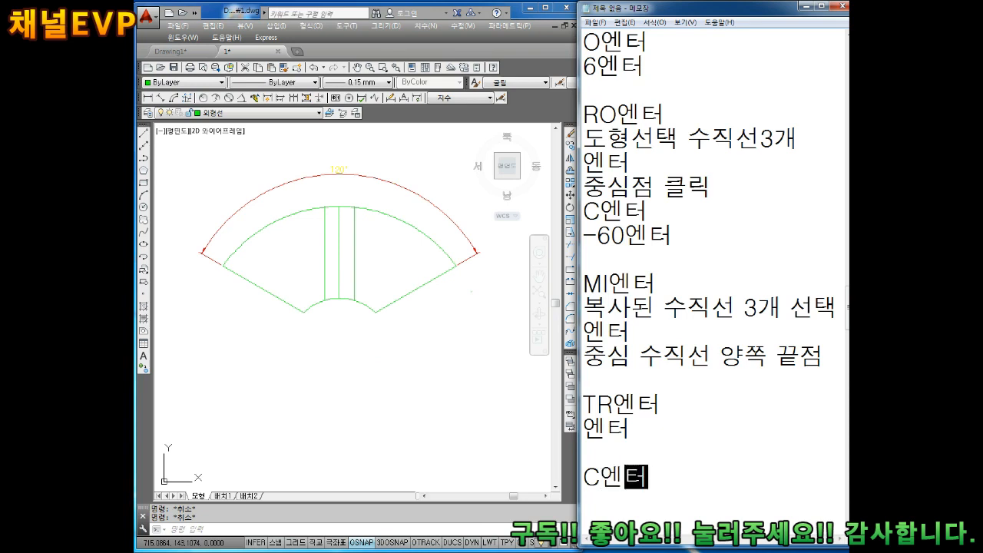
{"action": "key", "text": "Return"}
{"action": "key", "text": "Return"}
{"action": "type", "text": "96"}
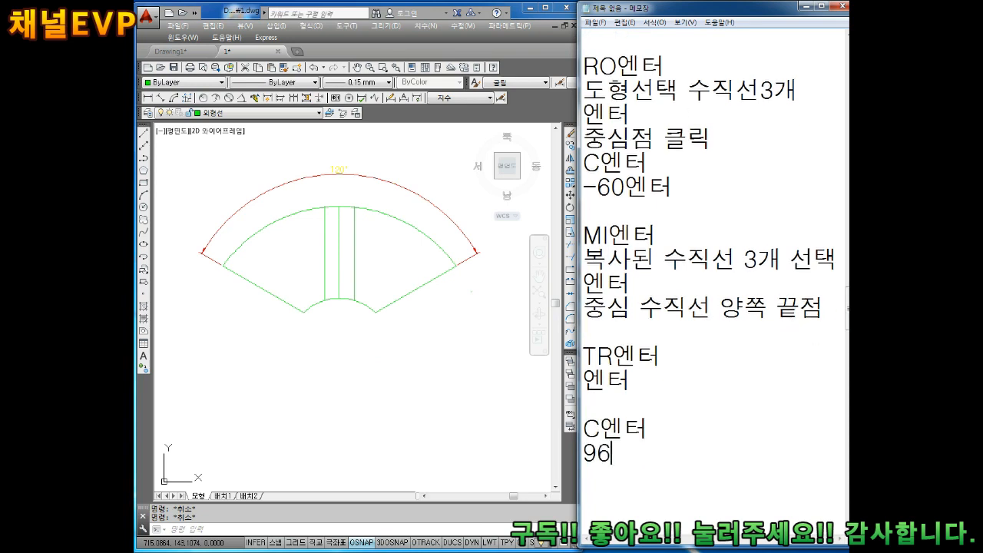
Switch to AutoCAD and draw a circle with diameter 96 centred on the arcs' common centre.
{"action": "left_click", "coordinate": [377, 371]}
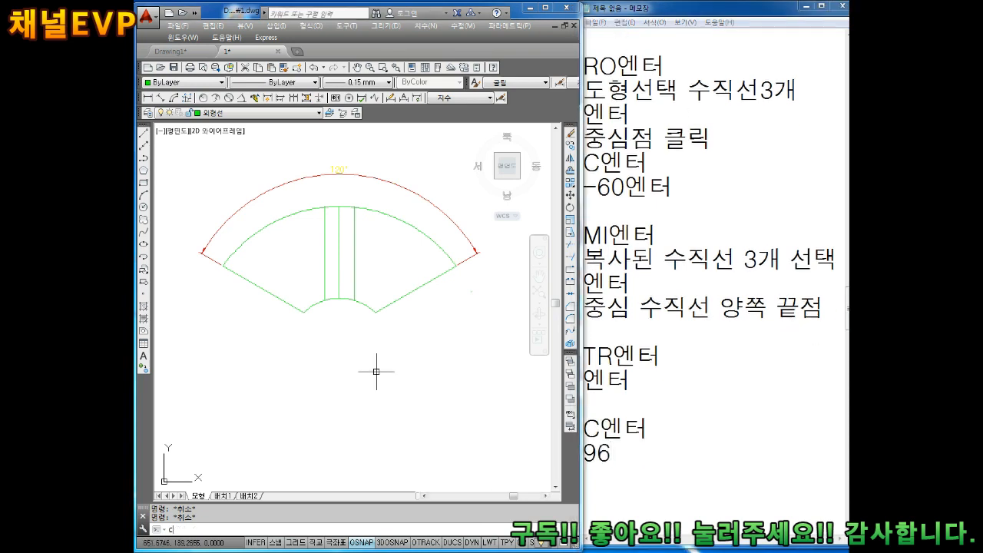
{"action": "type", "text": "c"}
{"action": "key", "text": "Return"}
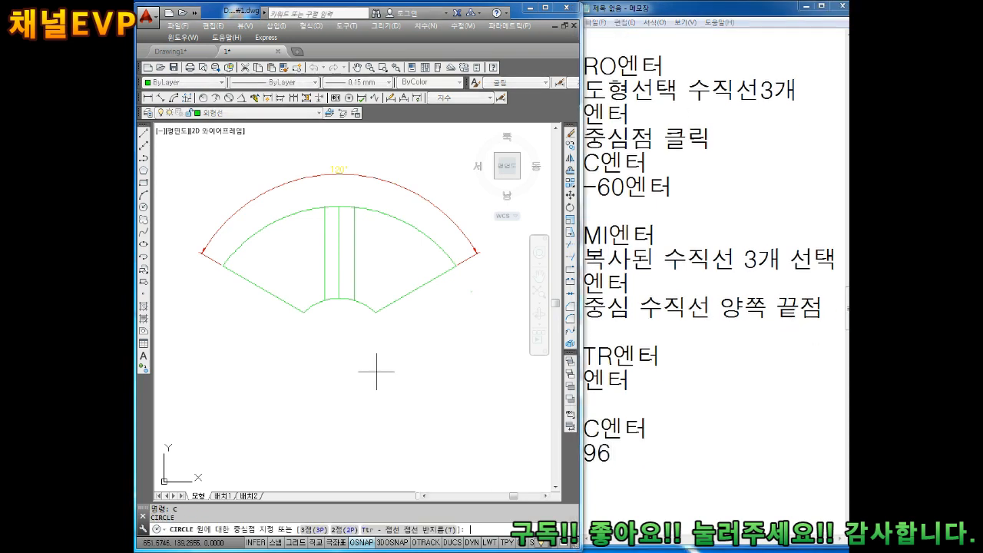
{"action": "left_click", "coordinate": [340, 350]}
{"action": "type", "text": "D"}
{"action": "key", "text": "Return"}
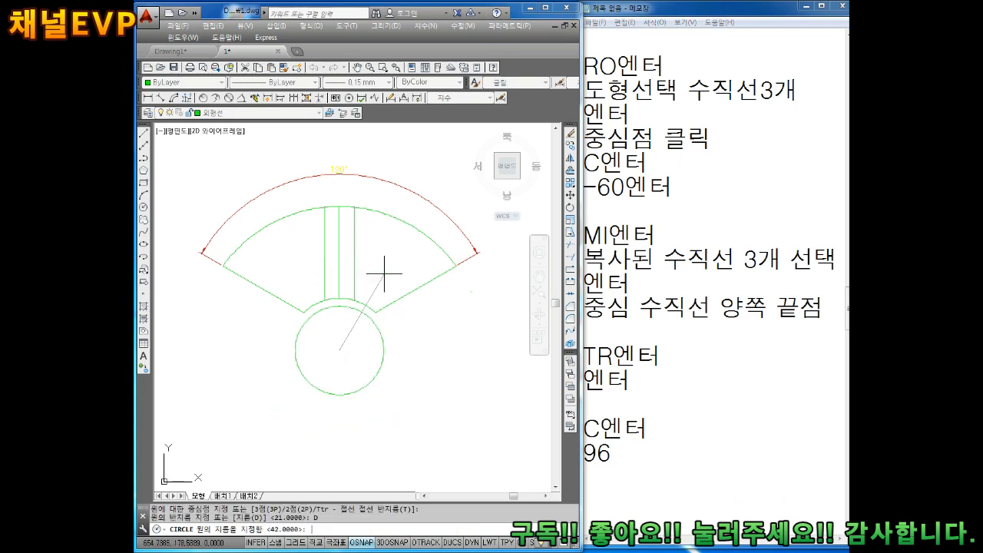
{"action": "type", "text": "96"}
{"action": "key", "text": "Return"}
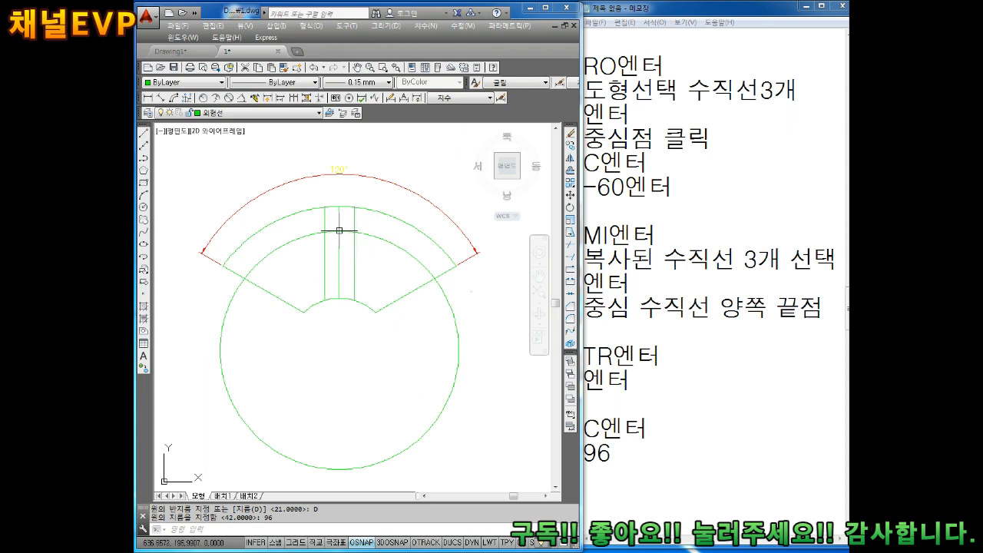
Trim the two outer vertical lines above the new circle and the circle's portions between the vertical lines and slanted edges.
{"action": "scroll", "coordinate": [340, 226], "scroll_direction": "up", "scroll_amount": 2}
{"action": "key", "text": "Escape"}
{"action": "key", "text": "Escape"}
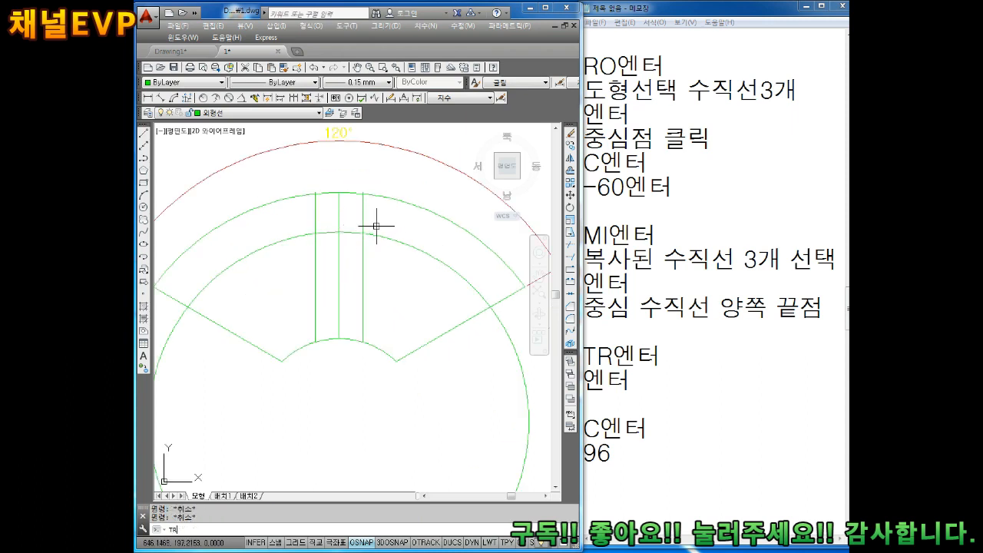
{"action": "type", "text": "TR"}
{"action": "key", "text": "Return"}
{"action": "key", "text": "Return"}
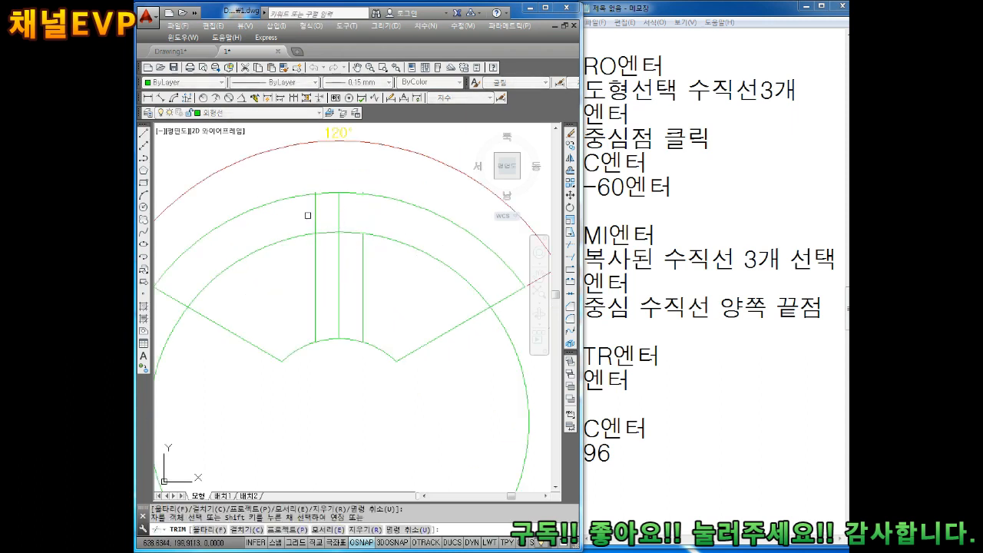
{"action": "left_click", "coordinate": [297, 230]}
{"action": "left_click", "coordinate": [439, 238]}
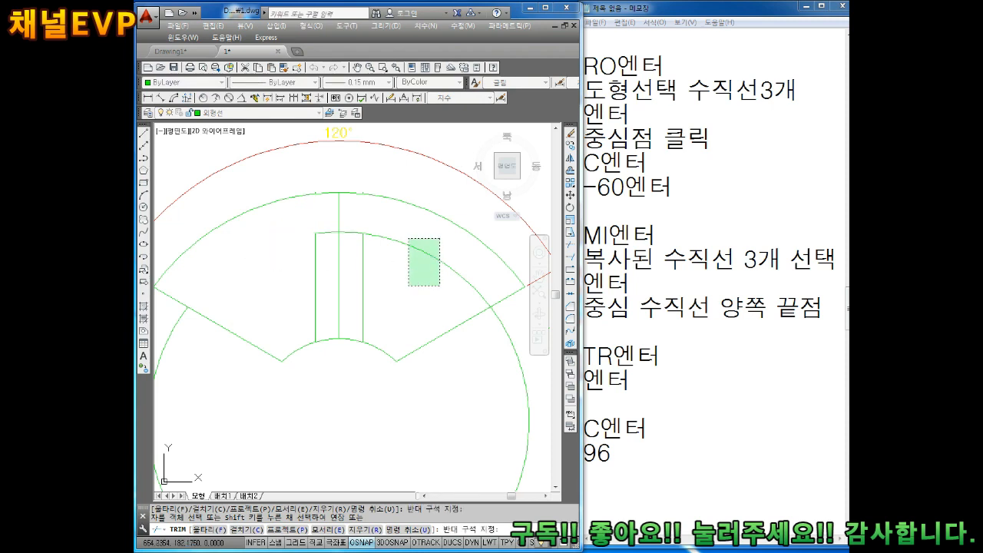
{"action": "left_click", "coordinate": [408, 285]}
{"action": "middle_click_drag", "start_coordinate": [436, 355], "coordinate": [407, 291]}
{"action": "middle_click_drag", "start_coordinate": [440, 335], "coordinate": [401, 303]}
{"action": "key", "text": "Escape"}
{"action": "key", "text": "Escape"}
{"action": "key", "text": "Escape"}
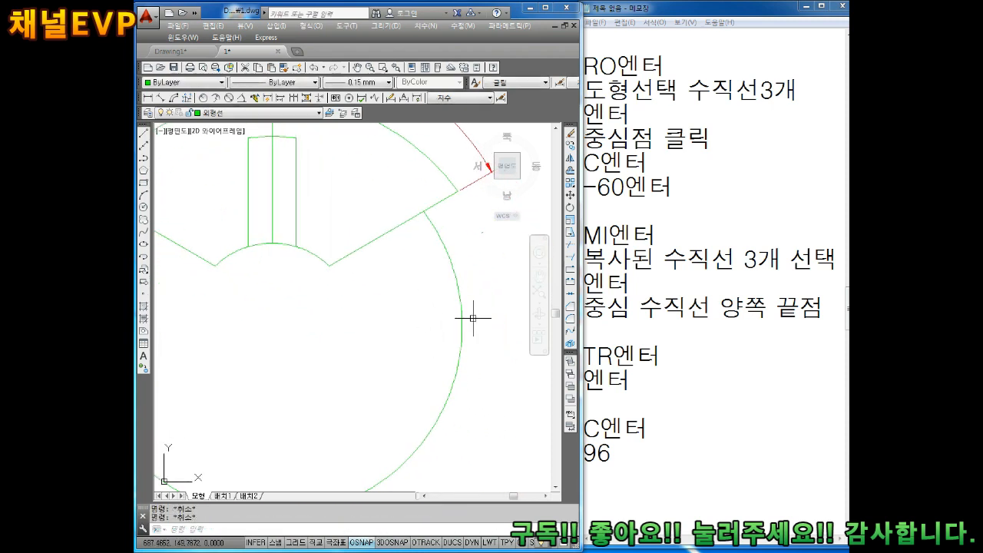
Delete the remaining large arc of the new circle below the fan.
{"action": "left_click", "coordinate": [473, 318]}
{"action": "left_click", "coordinate": [438, 336]}
{"action": "key", "text": "Delete"}
Delete the short line stub sticking out above the outer arc, beside the central vertical line.
{"action": "scroll", "coordinate": [417, 299], "scroll_direction": "up", "scroll_amount": 5}
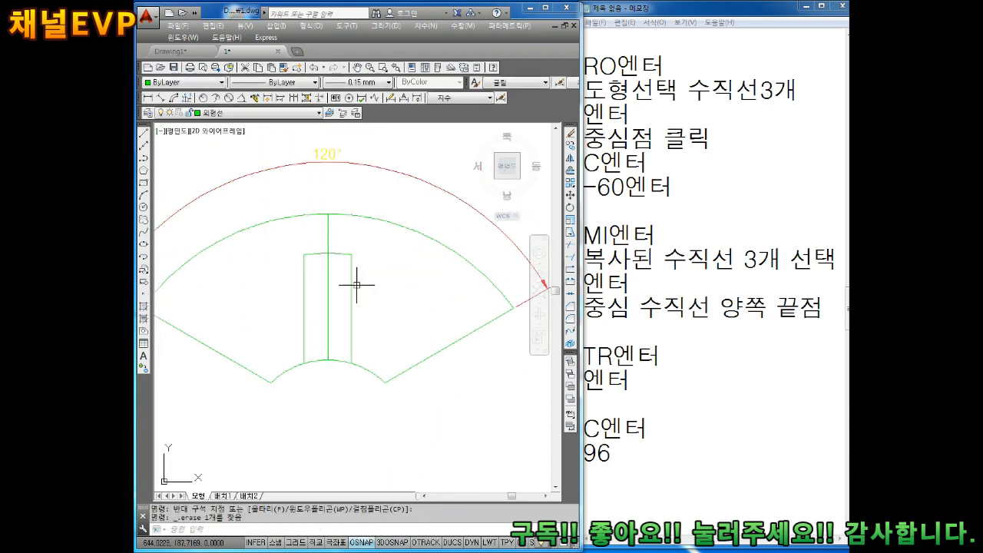
{"action": "scroll", "coordinate": [275, 181], "scroll_direction": "up", "scroll_amount": 4}
{"action": "key", "text": "Escape"}
{"action": "left_click", "coordinate": [297, 213]}
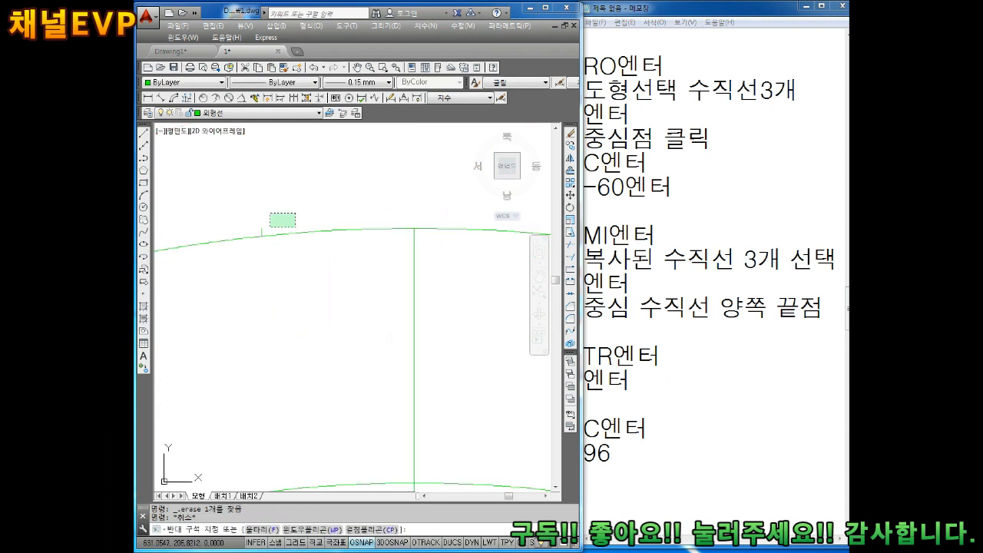
{"action": "left_click", "coordinate": [255, 232]}
{"action": "key", "text": "Delete"}
{"action": "middle_click_drag", "start_coordinate": [377, 225], "coordinate": [280, 233]}
{"action": "scroll", "coordinate": [444, 222], "scroll_direction": "up", "scroll_amount": 2}
{"action": "middle_click_drag", "start_coordinate": [455, 225], "coordinate": [405, 238]}
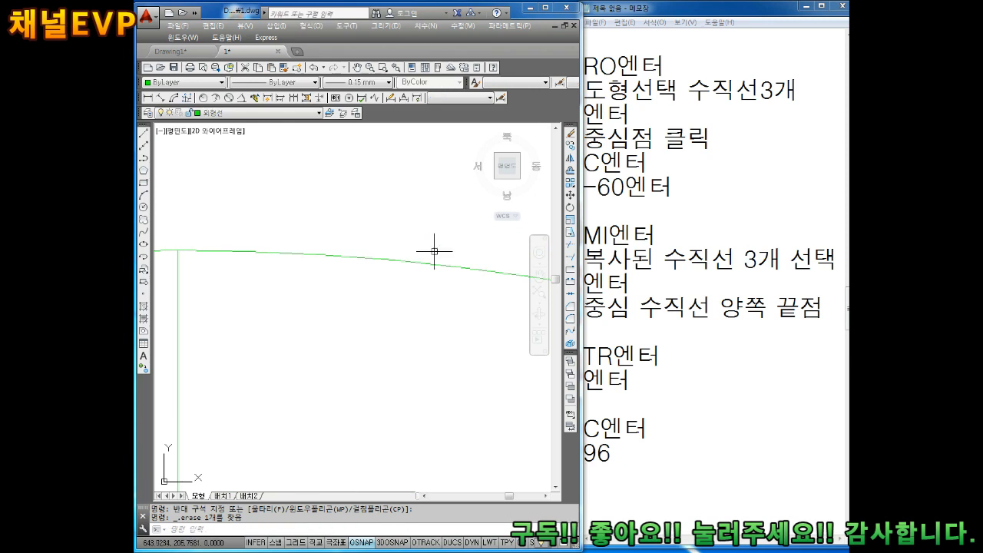
{"action": "scroll", "coordinate": [433, 281], "scroll_direction": "down", "scroll_amount": 4}
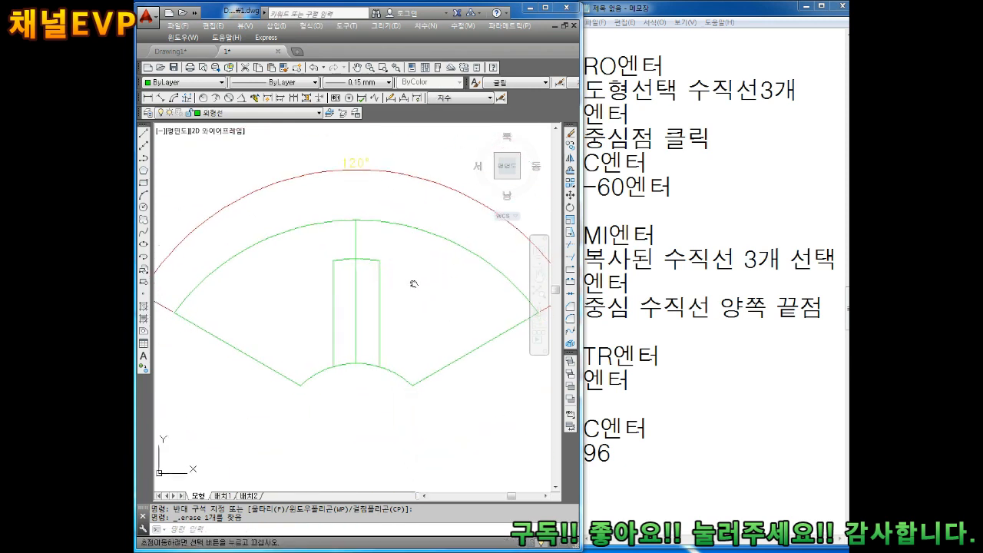
{"action": "key", "text": "Escape"}
{"action": "key", "text": "Escape"}
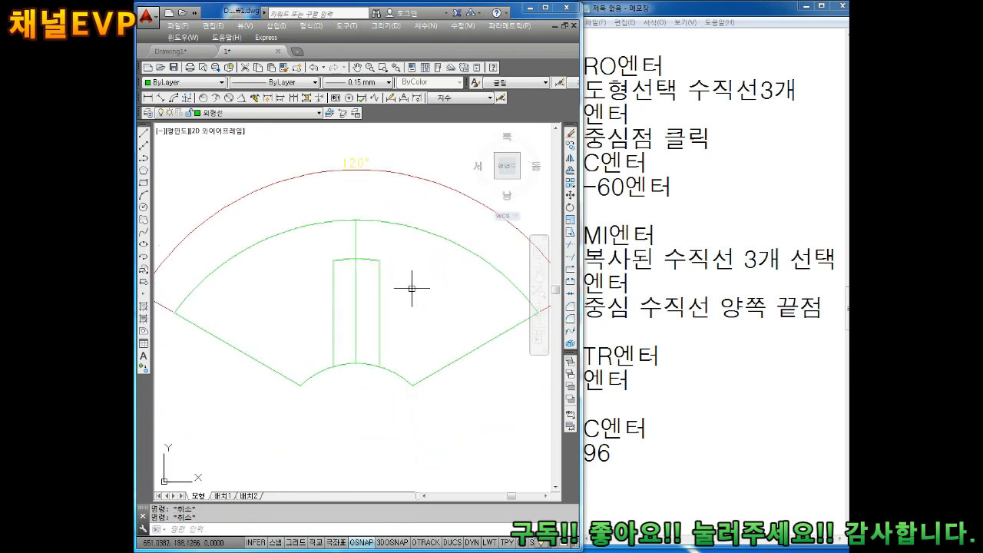
Add a diameter dimension to the short arc capping the central slot, placed above the slot's upper right.
{"action": "left_click", "coordinate": [229, 98]}
{"action": "left_click", "coordinate": [362, 256]}
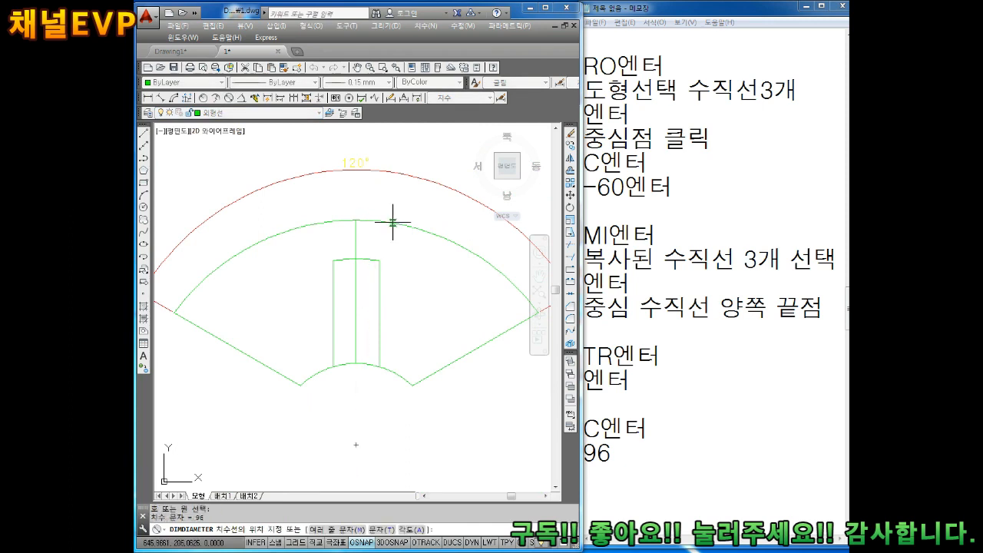
{"action": "middle_click_drag", "start_coordinate": [426, 344], "coordinate": [424, 334]}
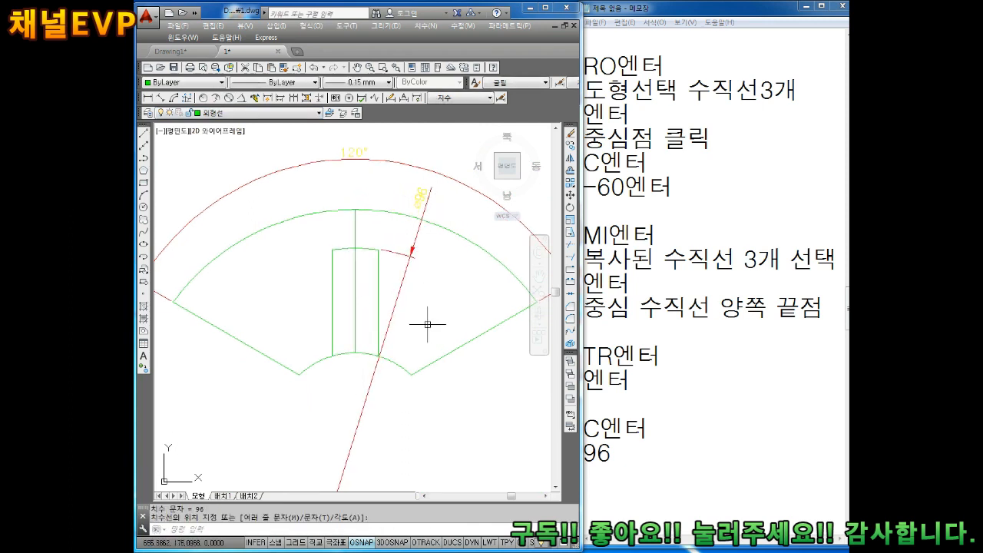
Switch to Notepad and add the lines "TR엔터" and "엔터" after the 96 entry, separated by a blank line.
{"action": "left_click", "coordinate": [672, 467]}
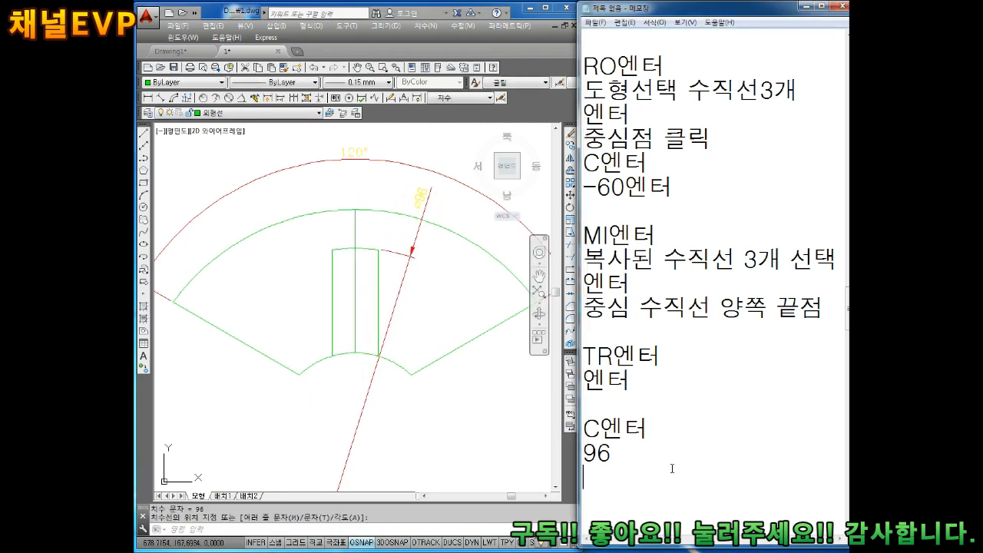
{"action": "type", "text": "Tㄱㄹ"}
{"action": "key", "text": "BackSpace"}
{"action": "key", "text": "BackSpace"}
{"action": "key", "text": "Return"}
{"action": "key", "text": "Return"}
{"action": "key", "text": "Return"}
{"action": "key", "text": "Return"}
{"action": "key", "text": "Up"}
{"action": "key", "text": "Up"}
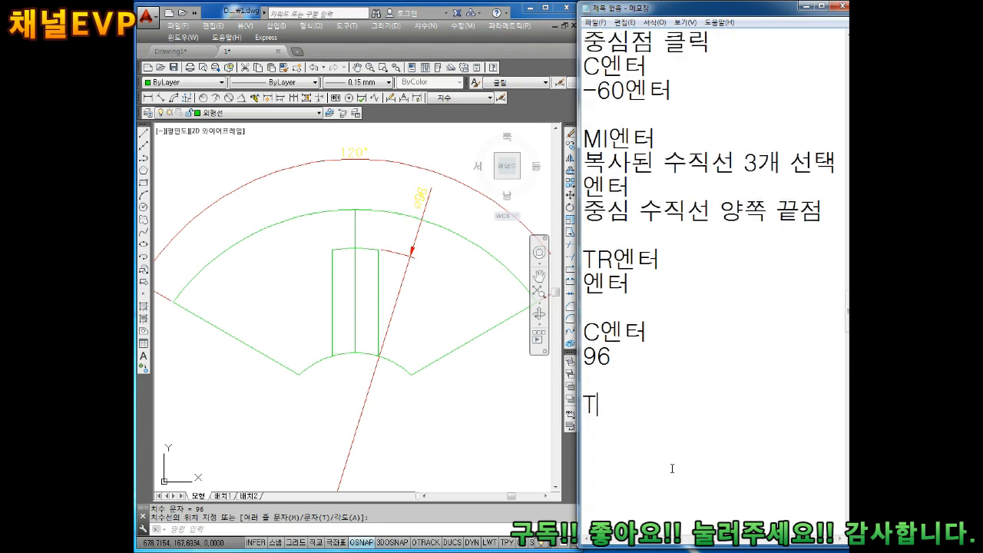
{"action": "type", "text": "ㄱㄱ"}
{"action": "key", "text": "BackSpace"}
{"action": "type", "text": "R엔터"}
{"action": "key", "text": "Return"}
{"action": "key", "text": "Return"}
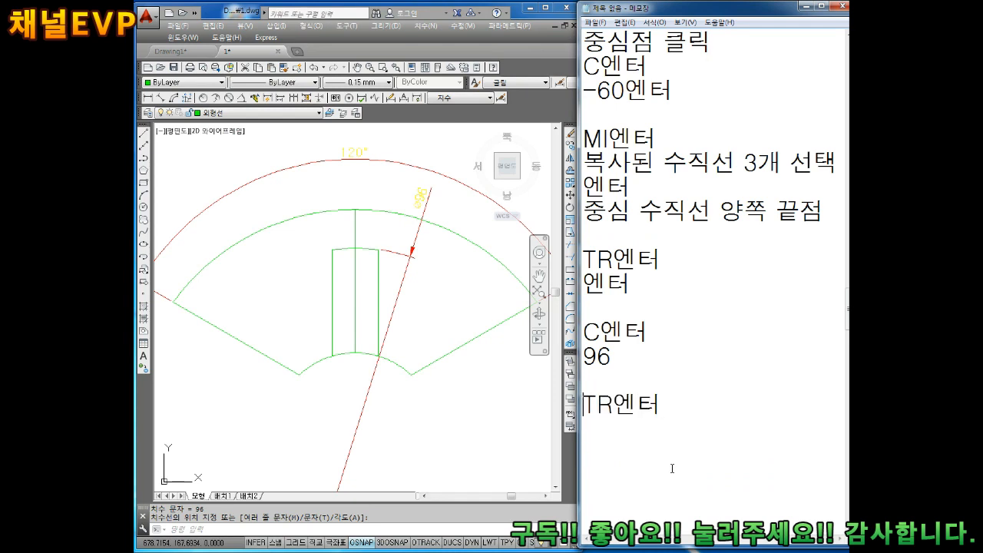
{"action": "type", "text": "ㅇㅔㄴ터"}
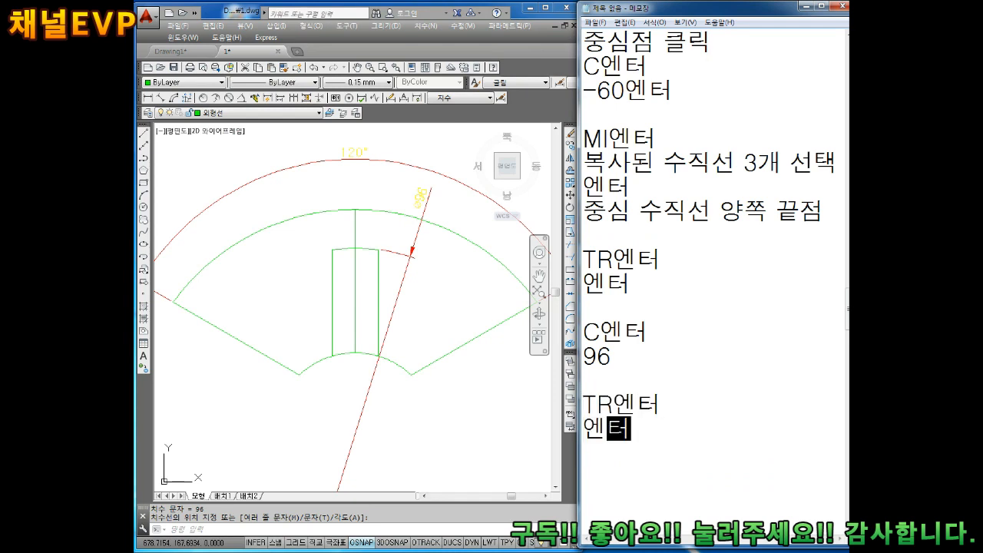
{"action": "key", "text": "Return"}
Switch to AutoCAD and trim the fan's inner arc between the two outer vertical lines of the slot.
{"action": "left_click", "coordinate": [400, 405]}
{"action": "type", "text": "tr"}
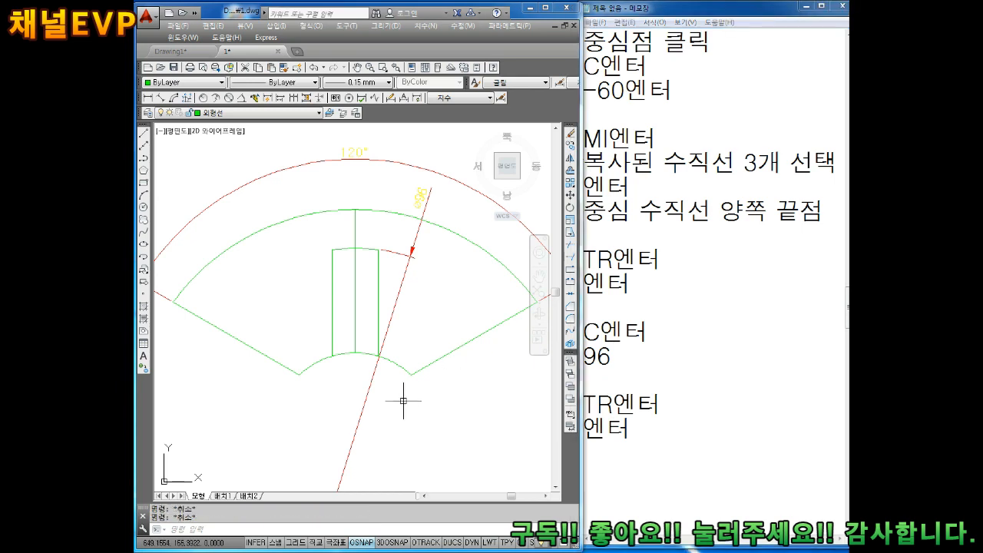
{"action": "key", "text": "Return"}
{"action": "key", "text": "Return"}
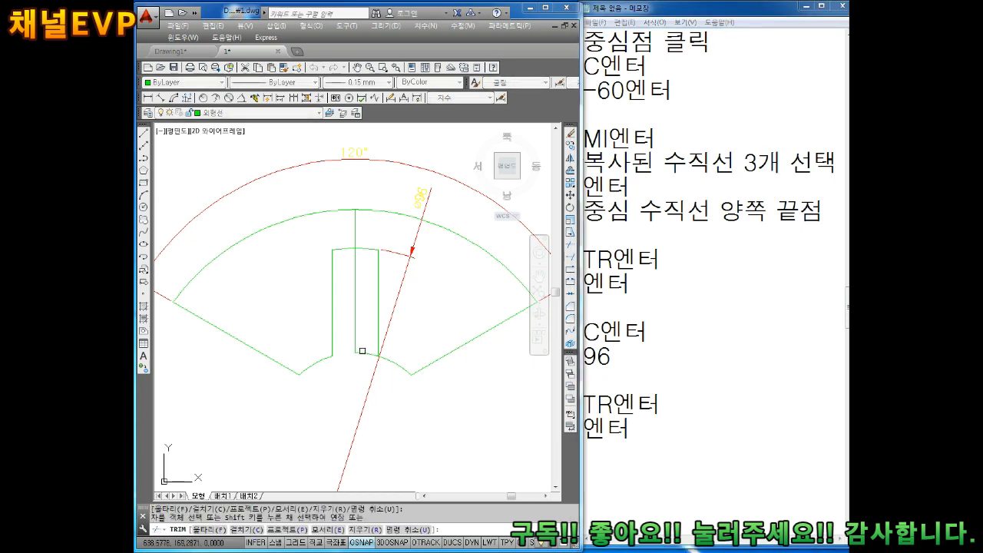
{"action": "key", "text": "Escape"}
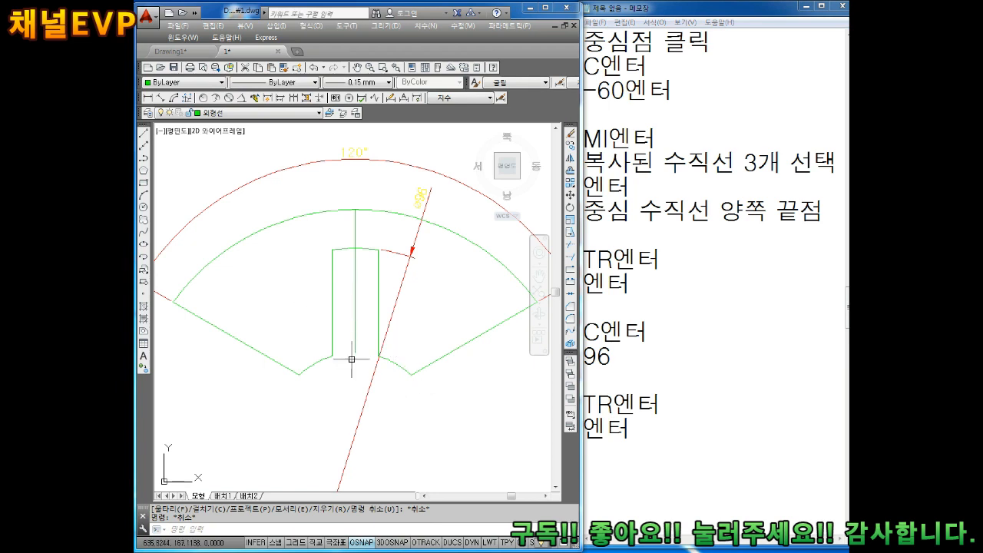
Delete the diameter dimension of the arc capping the central slot.
{"action": "mouse_move", "coordinate": [352, 354]}
{"action": "middle_mouse_down"}
{"action": "mouse_move", "coordinate": [342, 331]}
{"action": "mouse_move", "coordinate": [370, 317]}
{"action": "middle_mouse_up"}
{"action": "left_click", "coordinate": [400, 182]}
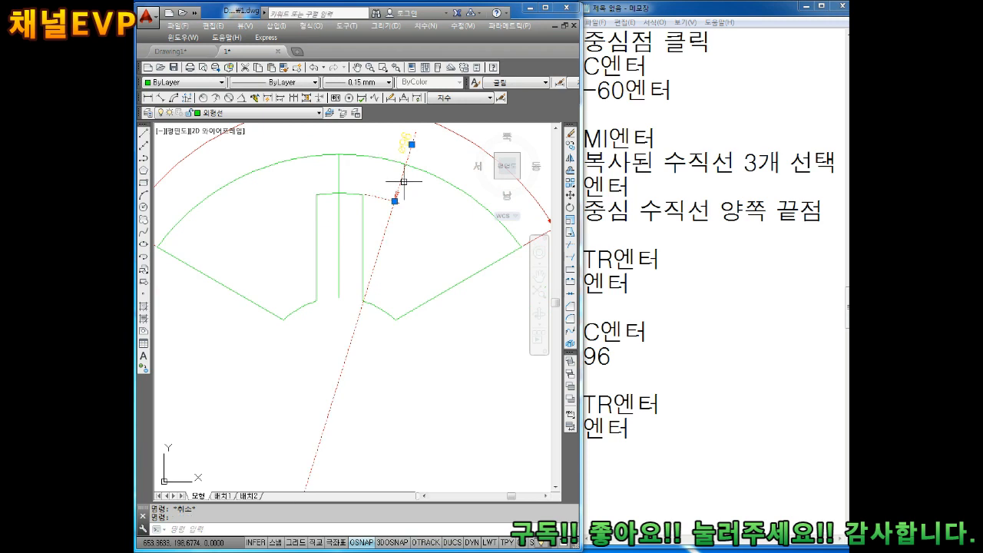
{"action": "key", "text": "Delete"}
{"action": "scroll", "coordinate": [423, 228], "scroll_direction": "down", "scroll_amount": 2}
{"action": "key", "text": "Escape"}
{"action": "key", "text": "Escape"}
Switch to Notepad and note the arc commands "A엔터" and "C엔터" as a new block at the end.
{"action": "left_click", "coordinate": [647, 455]}
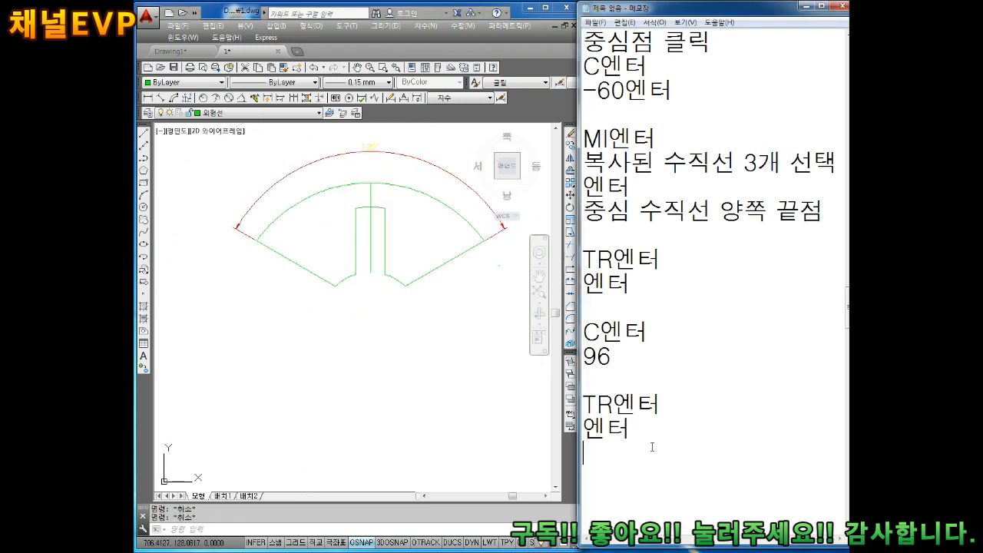
{"action": "key", "text": "Return"}
{"action": "key", "text": "Return"}
{"action": "key", "text": "Return"}
{"action": "key", "text": "Return"}
{"action": "key", "text": "Return"}
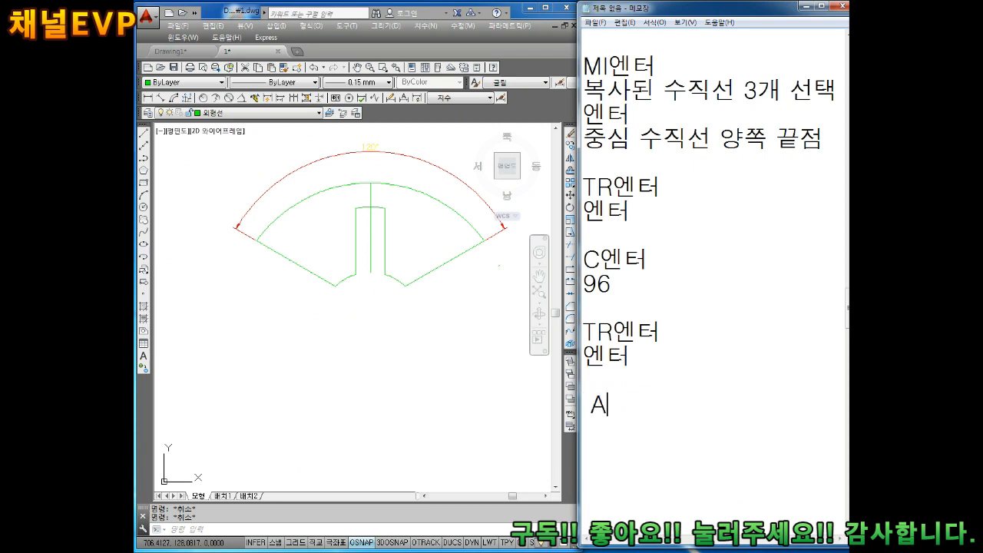
{"action": "type", "text": "A엔터"}
{"action": "key", "text": "Return"}
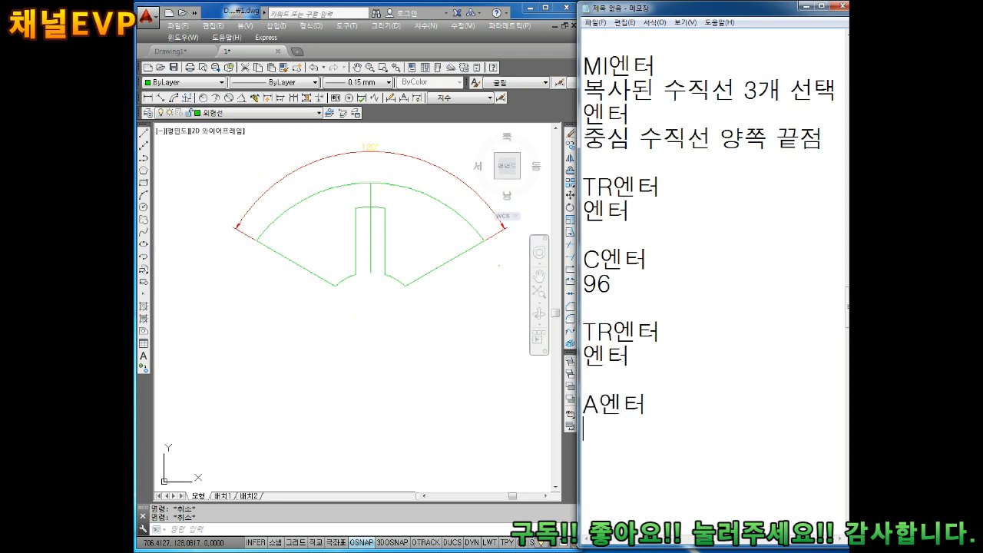
{"action": "type", "text": "C엔터"}
{"action": "key", "text": "Return"}
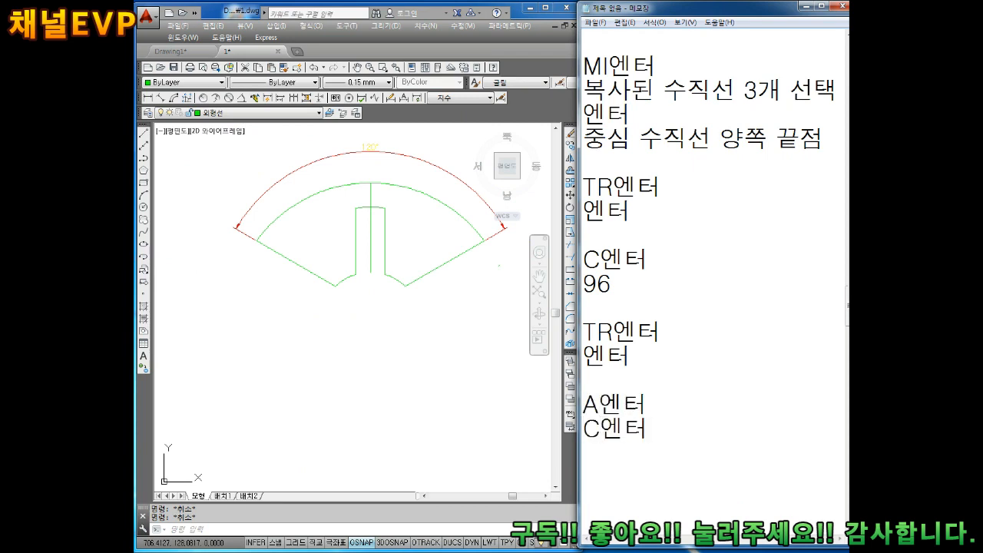
Switch to AutoCAD, start an arc with the Center option and place its centre at the fan arcs' common centre.
{"action": "left_click", "coordinate": [347, 296]}
{"action": "type", "text": "a"}
{"action": "key", "text": "Return"}
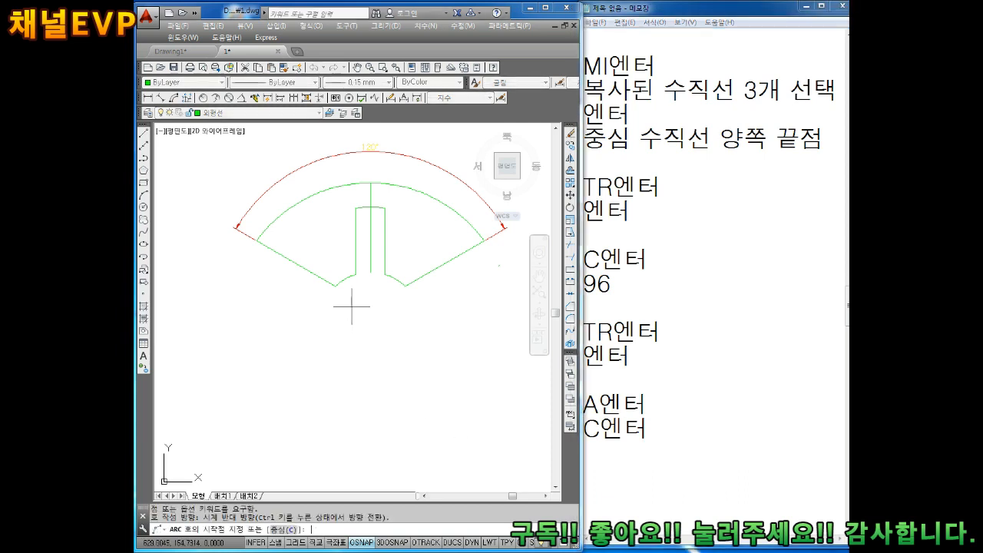
{"action": "type", "text": "c"}
{"action": "key", "text": "Return"}
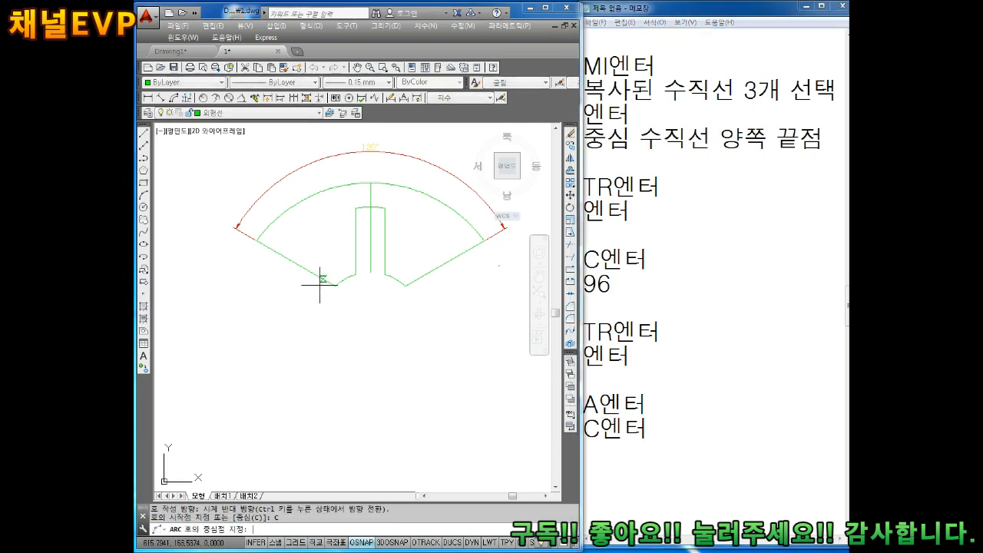
{"action": "left_click", "coordinate": [370, 324]}
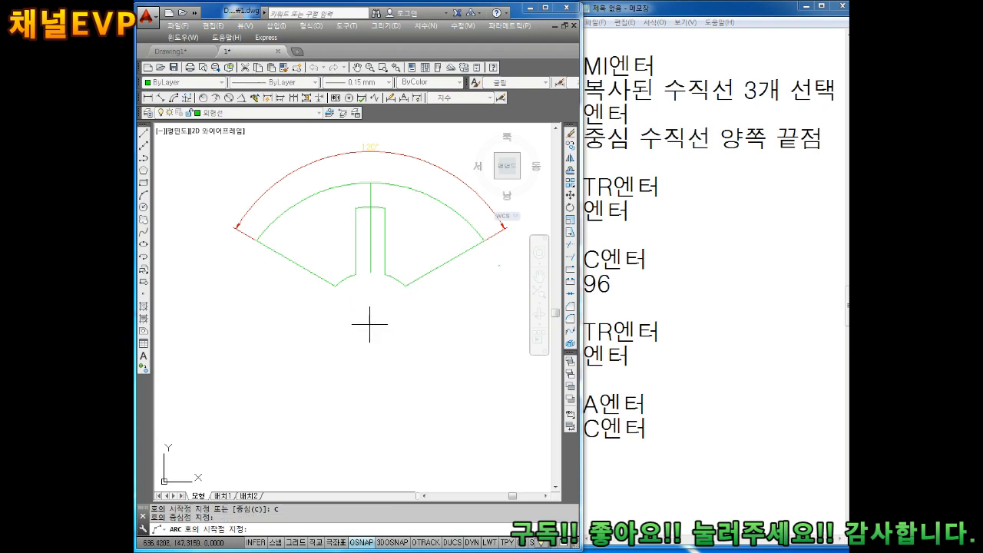
{"action": "left_click", "coordinate": [611, 462]}
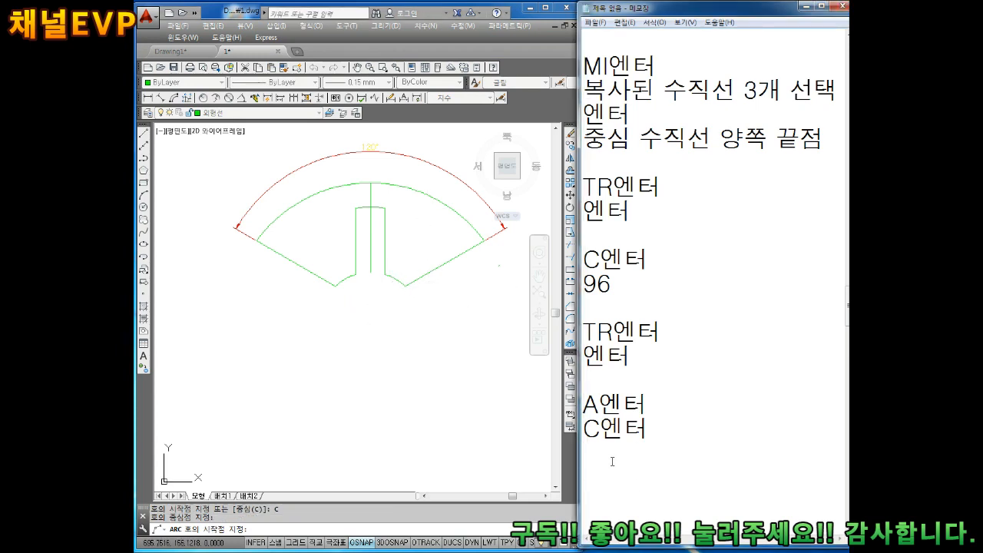
{"action": "type", "text": "@"}
{"action": "type", "text": "54 "}
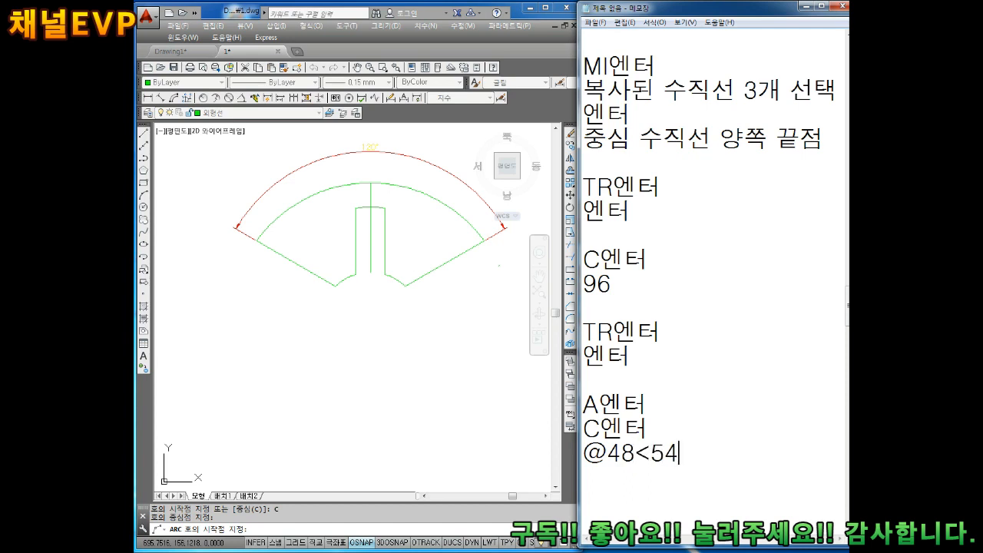
{"action": "type", "text": "@48"}
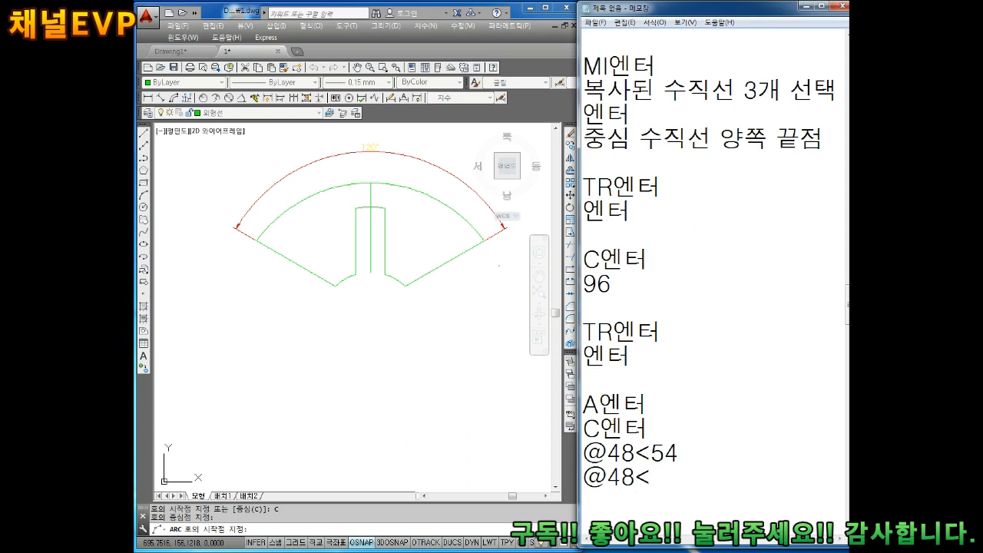
{"action": "type", "text": "<126"}
{"action": "key", "text": "Return"}
{"action": "key", "text": "Return"}
{"action": "key", "text": "Return"}
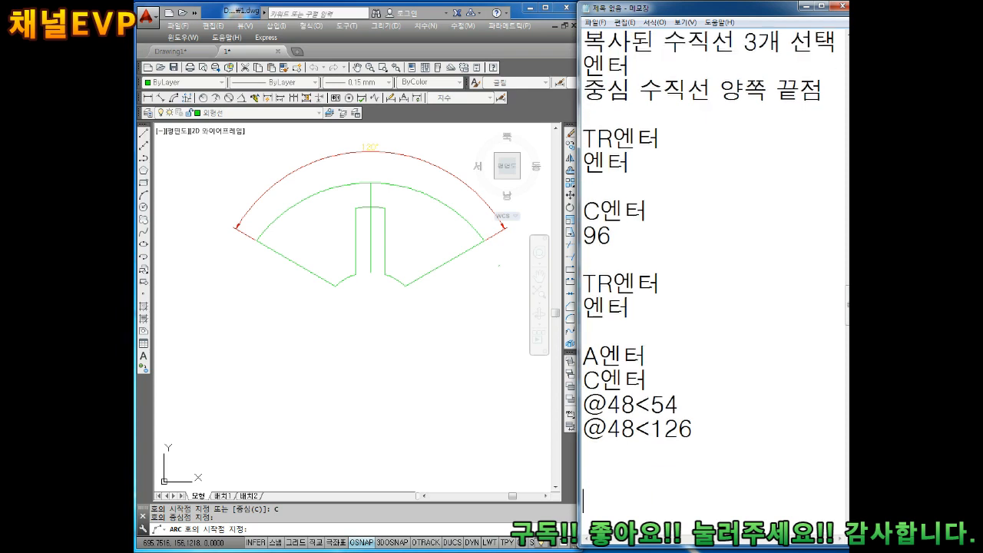
{"action": "left_click", "coordinate": [364, 327]}
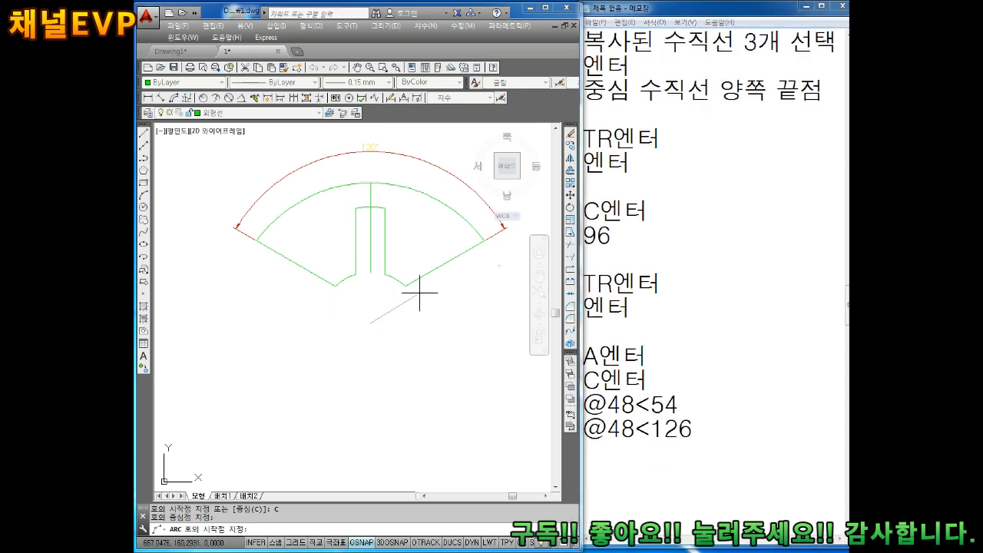
{"action": "type", "text": "@48<54"}
{"action": "key", "text": "Return"}
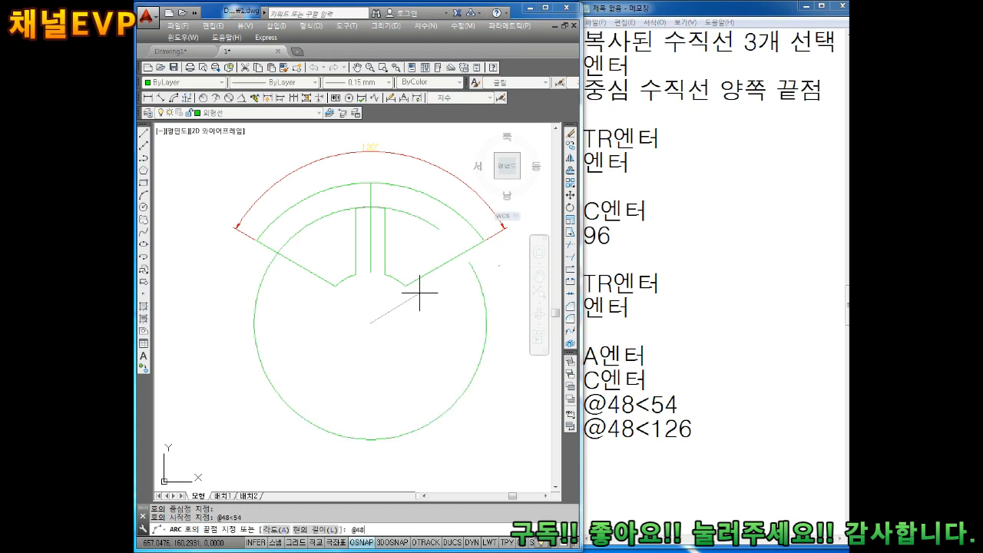
{"action": "type", "text": "@48<126"}
{"action": "key", "text": "Return"}
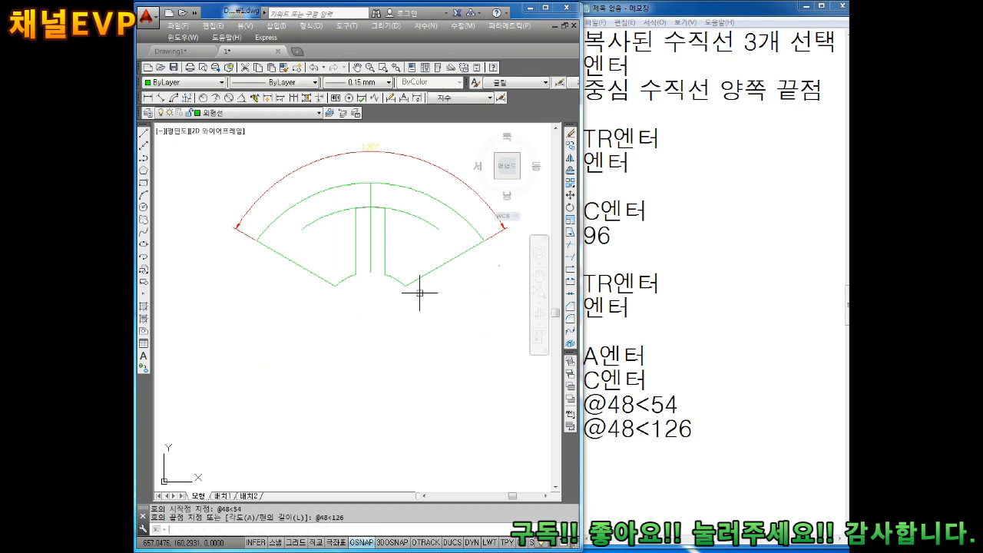
{"action": "key", "text": "Escape"}
{"action": "key", "text": "Escape"}
{"action": "scroll", "coordinate": [368, 195], "scroll_direction": "up", "scroll_amount": 4}
{"action": "scroll", "coordinate": [371, 199], "scroll_direction": "down", "scroll_amount": 4}
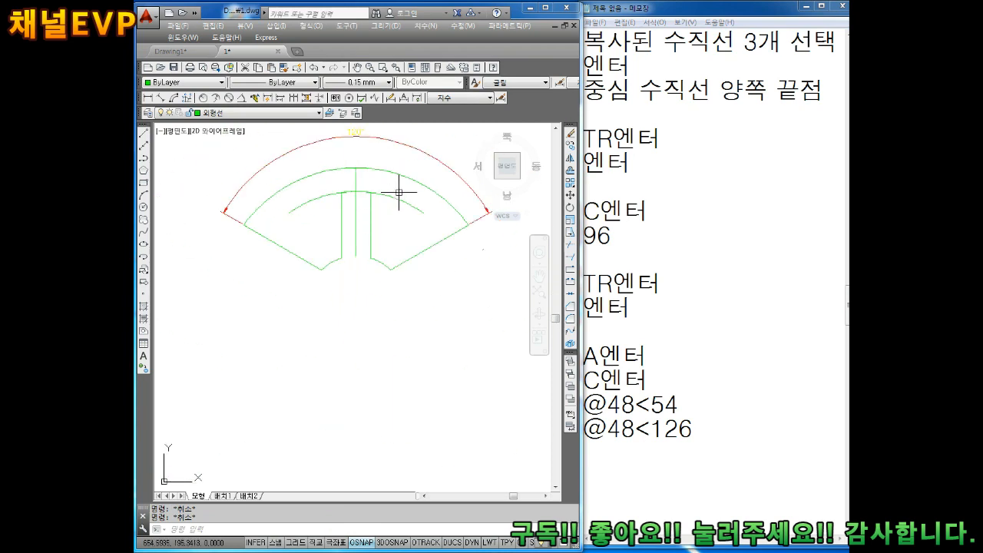
{"action": "scroll", "coordinate": [386, 204], "scroll_direction": "up", "scroll_amount": 2}
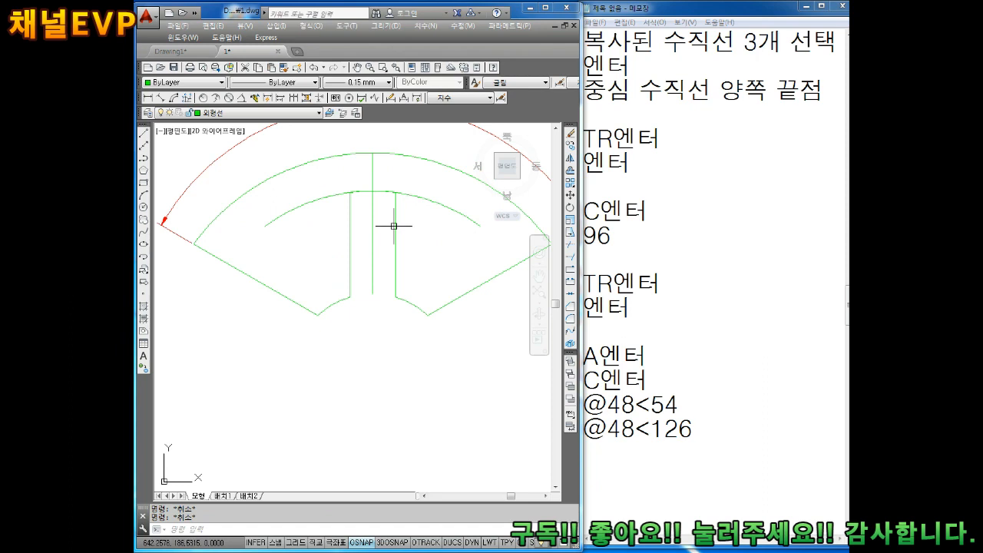
{"action": "middle_click_drag", "start_coordinate": [444, 231], "coordinate": [450, 246]}
Switch to Notepad and note the offset commands "O엔터" and "5엔터" as a new block after the arc entries.
{"action": "left_click", "coordinate": [604, 456]}
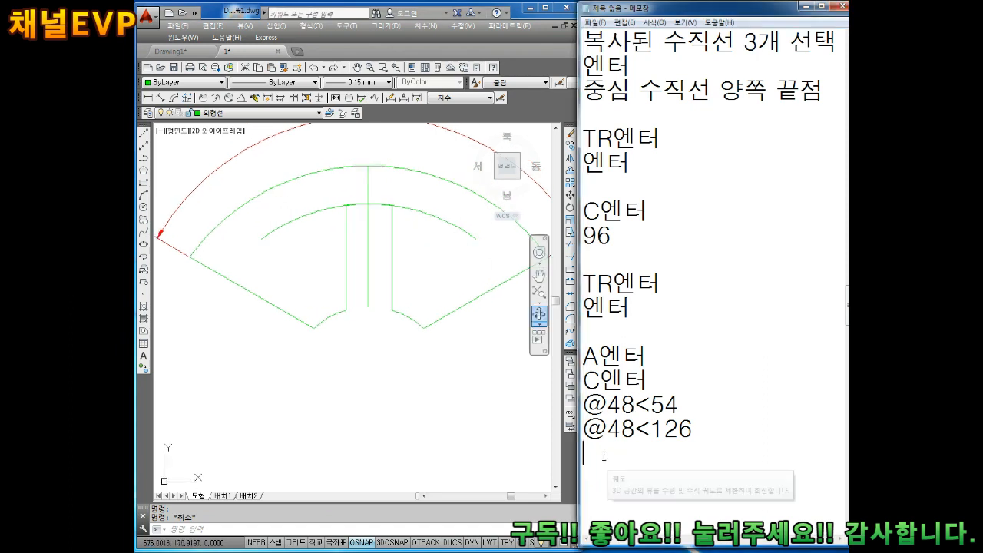
{"action": "key", "text": "Return"}
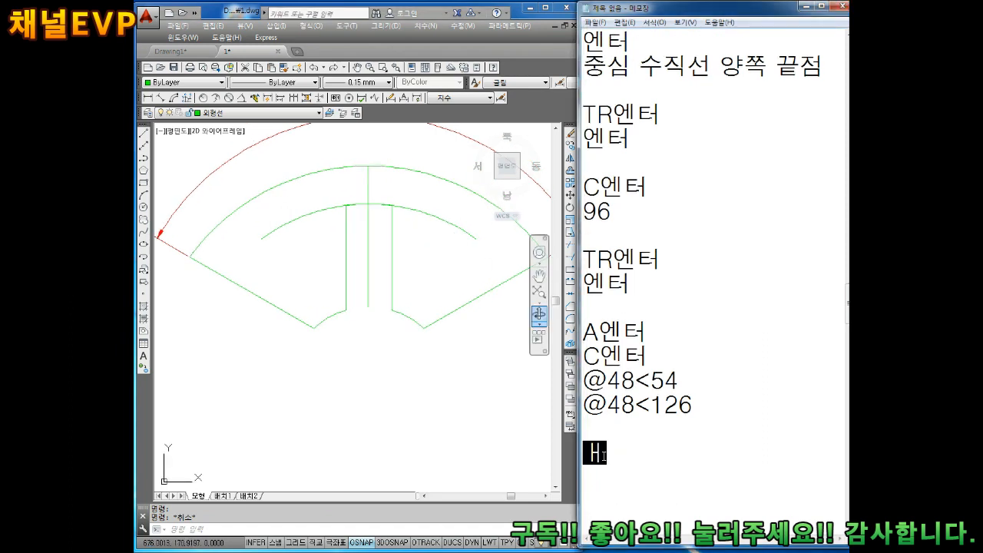
{"action": "type", "text": "O엔터"}
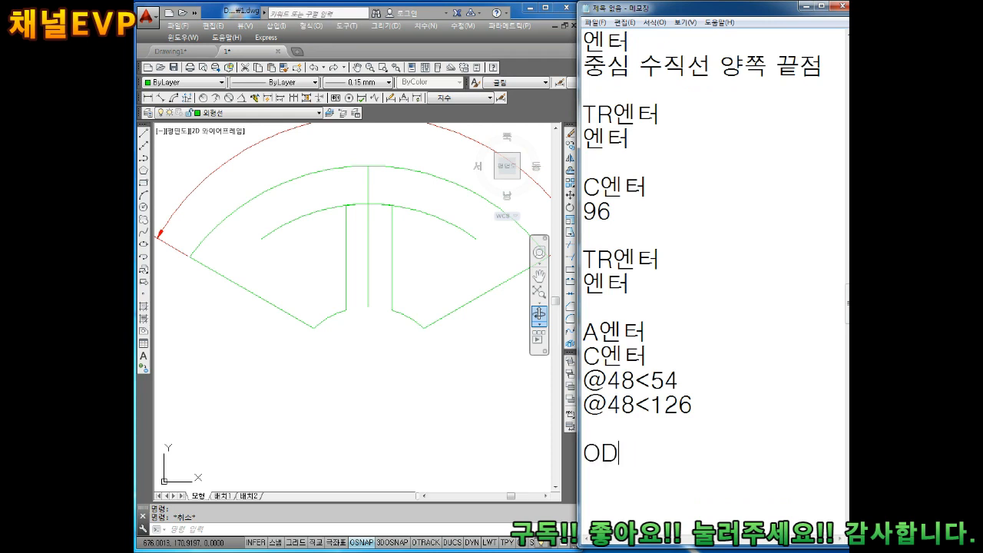
{"action": "key", "text": "Return"}
{"action": "type", "text": "5엔터"}
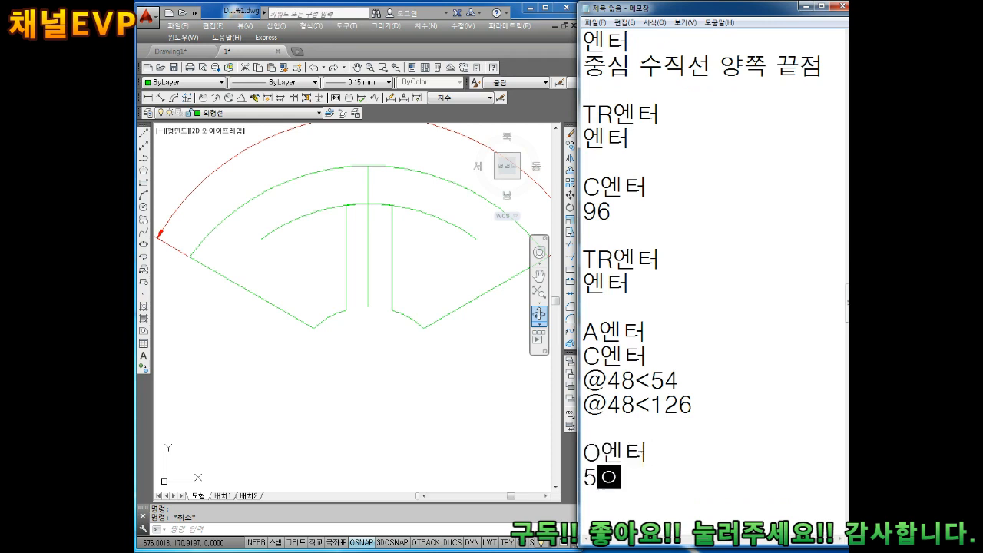
{"action": "key", "text": "Return"}
Switch to AutoCAD and offset the new arc by 5, once outward and once inward.
{"action": "left_click", "coordinate": [443, 246]}
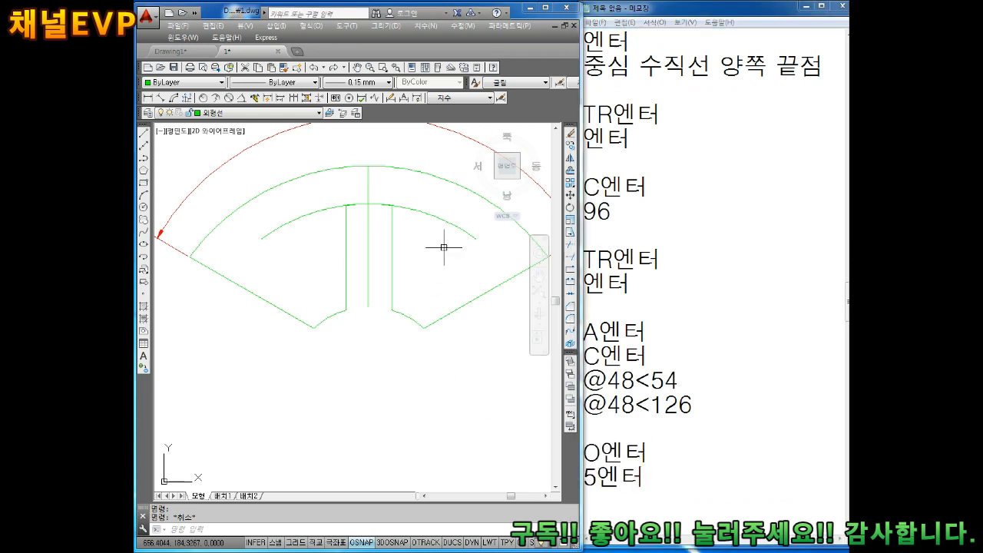
{"action": "key", "text": "Escape"}
{"action": "left_click", "coordinate": [443, 221]}
{"action": "key", "text": "Escape"}
{"action": "key", "text": "Escape"}
{"action": "type", "text": "o"}
{"action": "key", "text": "Return"}
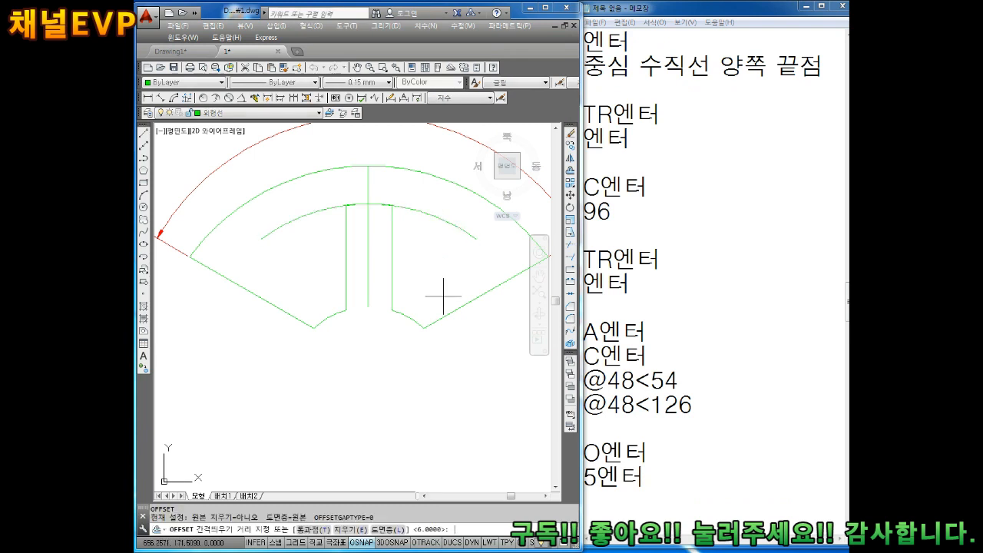
{"action": "type", "text": "5"}
{"action": "key", "text": "Return"}
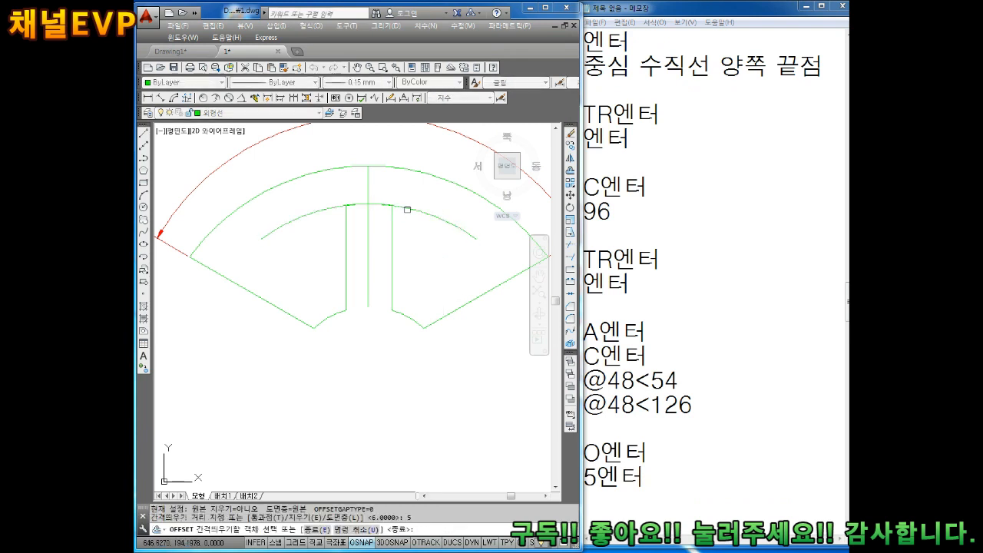
{"action": "left_click", "coordinate": [407, 209]}
{"action": "left_click", "coordinate": [410, 191]}
{"action": "left_click", "coordinate": [407, 207]}
{"action": "left_click", "coordinate": [408, 244]}
{"action": "key", "text": "Escape"}
{"action": "key", "text": "Escape"}
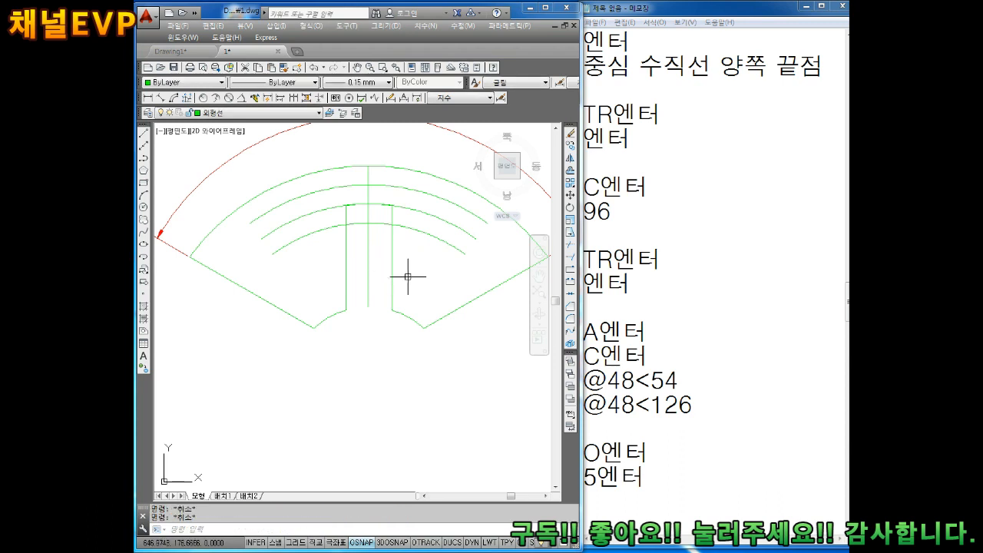
{"action": "middle_click_drag", "start_coordinate": [422, 280], "coordinate": [412, 270]}
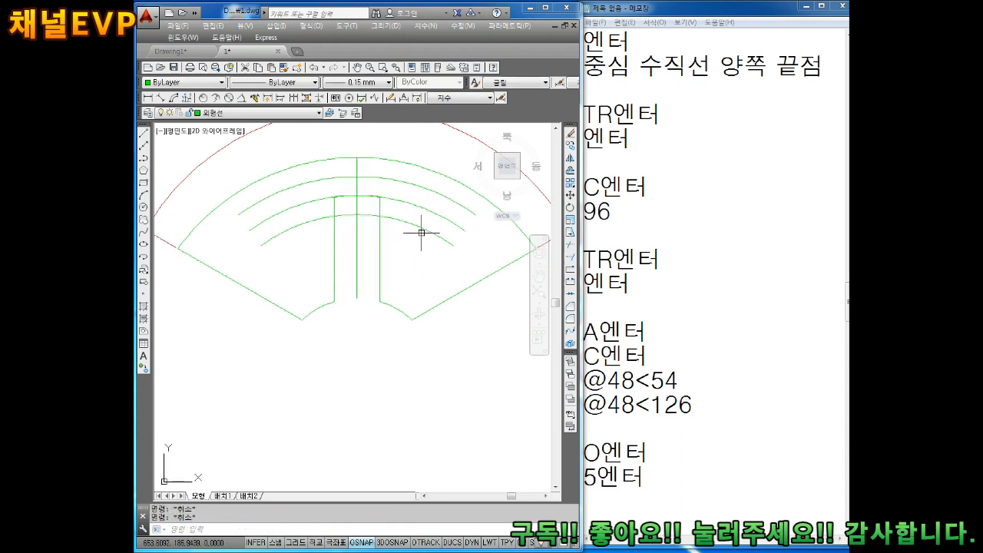
Switch to Notepad and note the two-point circle commands "C엔터" and "2P엔터" as a new block after the offset entries.
{"action": "left_click", "coordinate": [685, 491]}
{"action": "scroll", "coordinate": [682, 489], "scroll_direction": "down", "scroll_amount": 3}
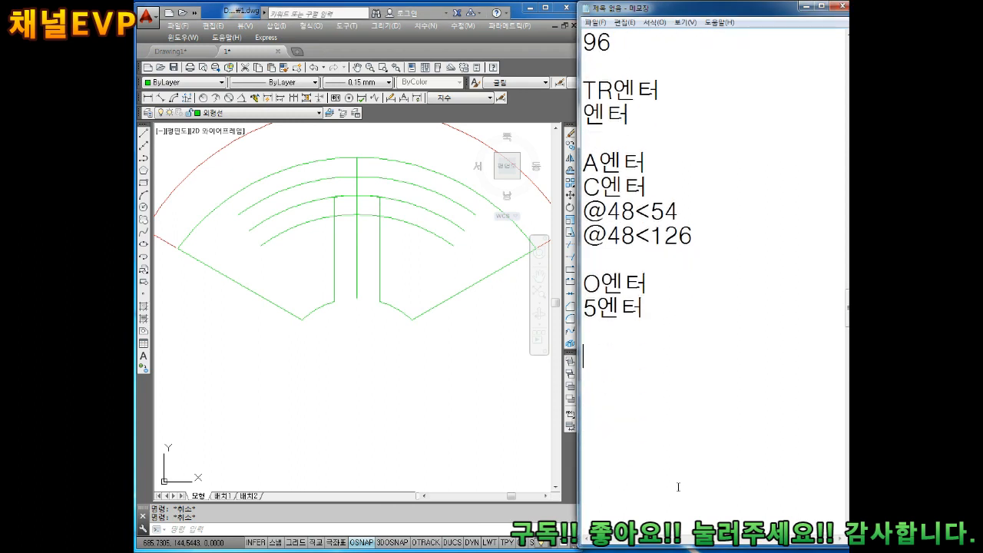
{"action": "type", "text": "C엔터"}
{"action": "key", "text": "Return"}
{"action": "type", "text": "2"}
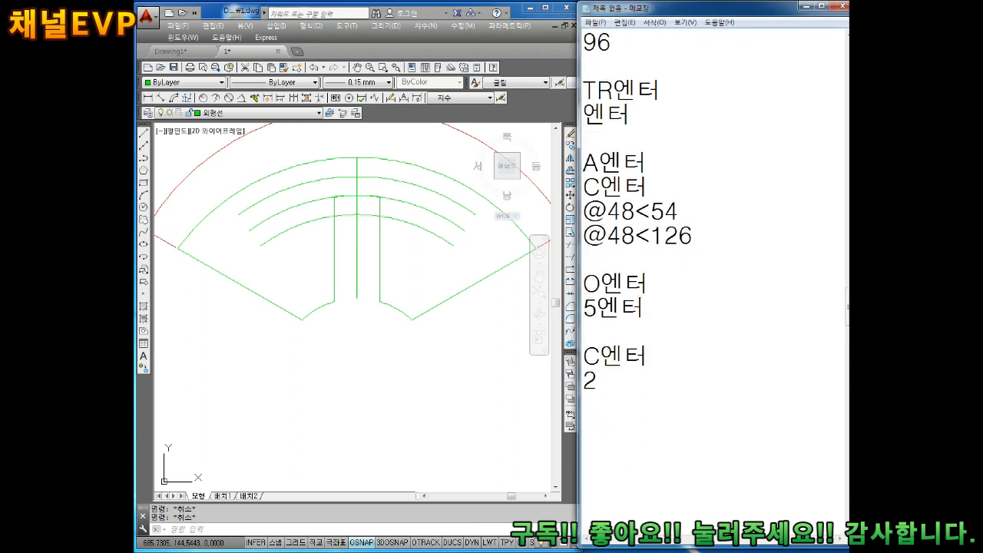
{"action": "type", "text": "Pㅇ"}
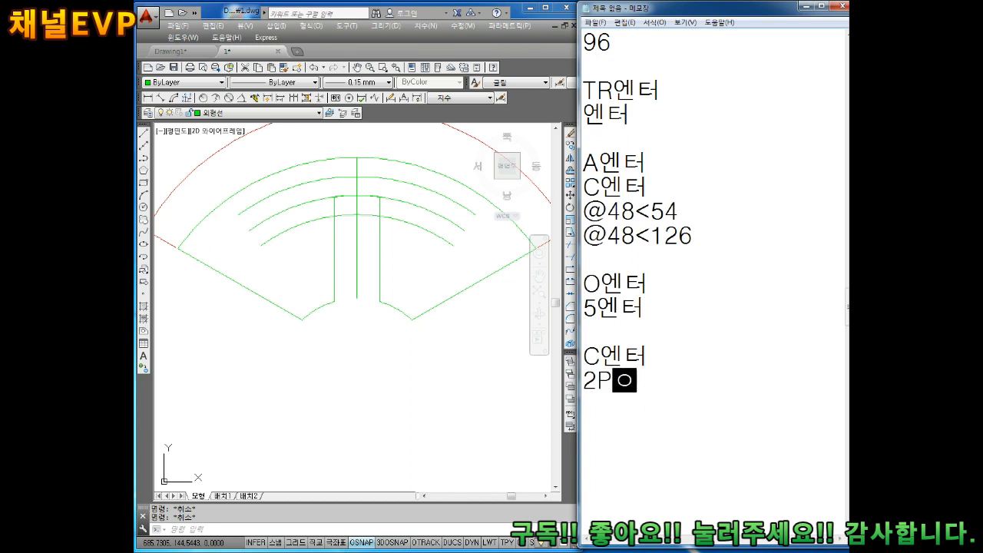
{"action": "type", "text": "엔터"}
{"action": "key", "text": "Return"}
Switch to AutoCAD and draw a two-point (2P) circle between the left endpoints of the outer and inner offset arcs.
{"action": "left_click", "coordinate": [258, 246]}
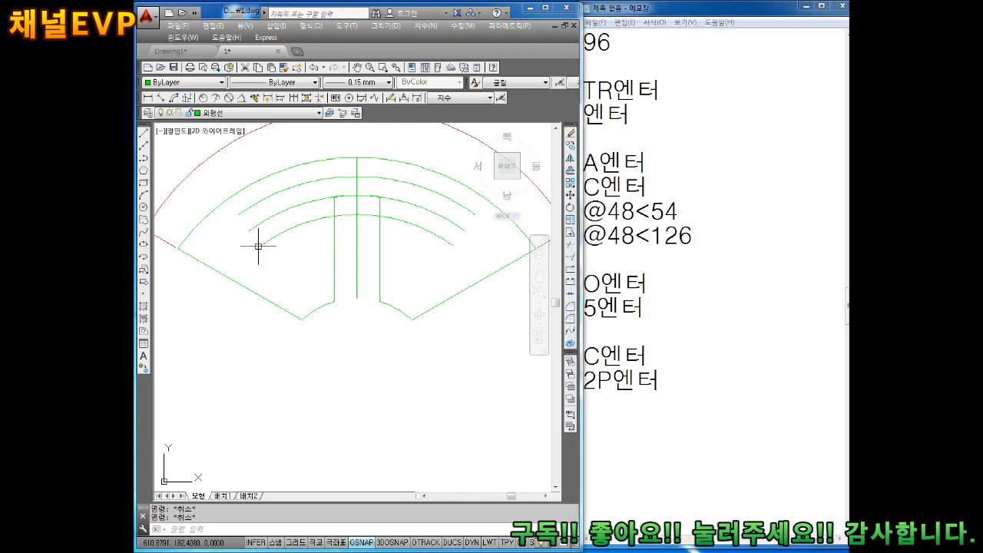
{"action": "type", "text": "c"}
{"action": "key", "text": "Return"}
{"action": "type", "text": "2"}
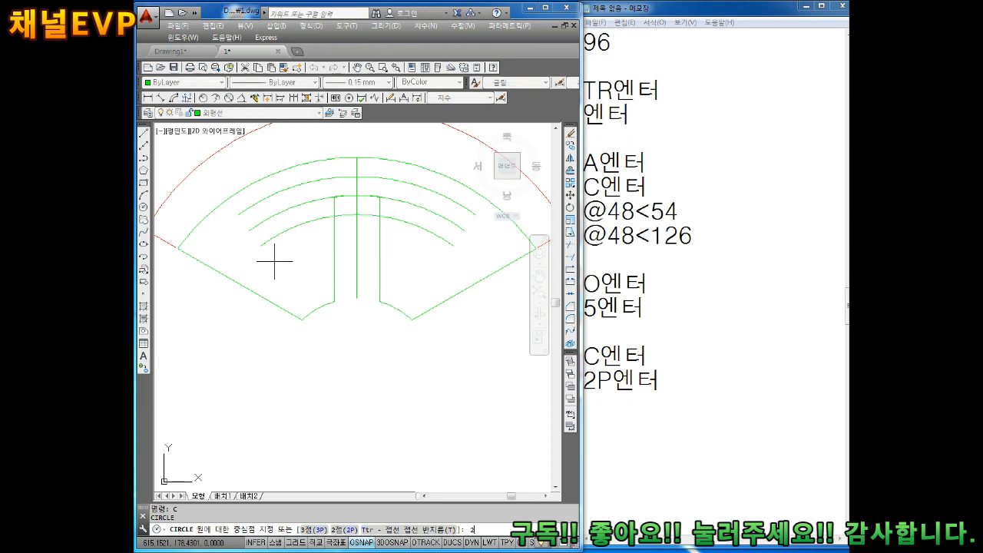
{"action": "key", "text": "Return"}
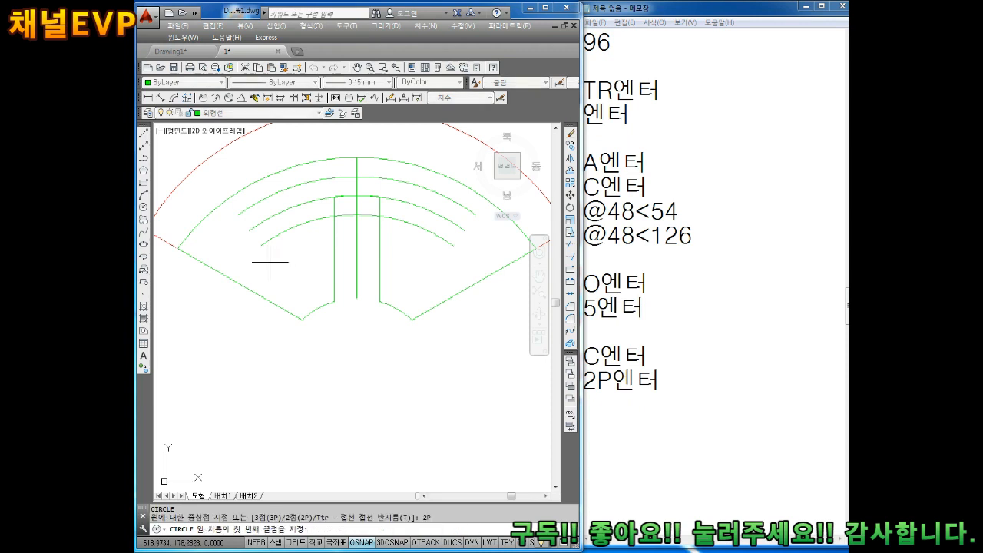
{"action": "left_click", "coordinate": [238, 214]}
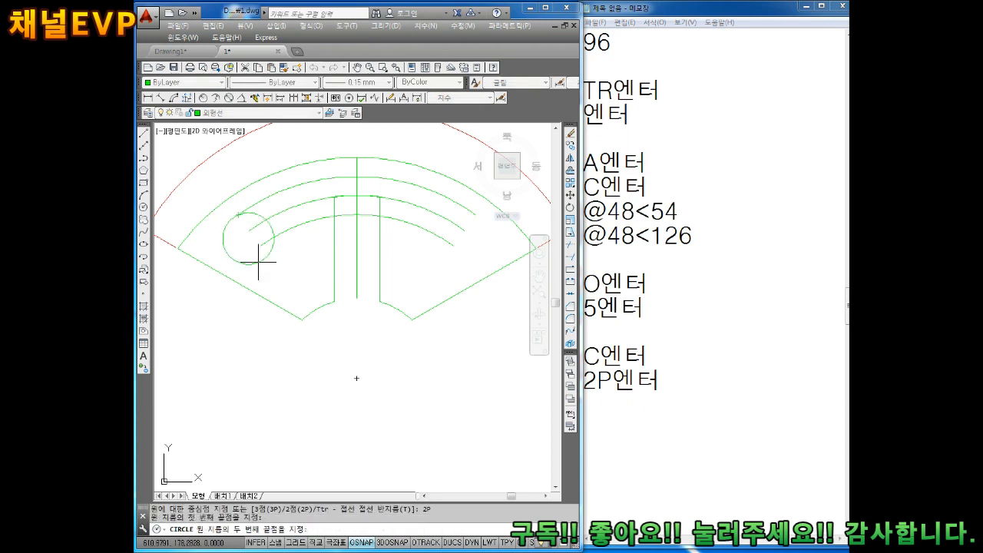
{"action": "left_click", "coordinate": [258, 243]}
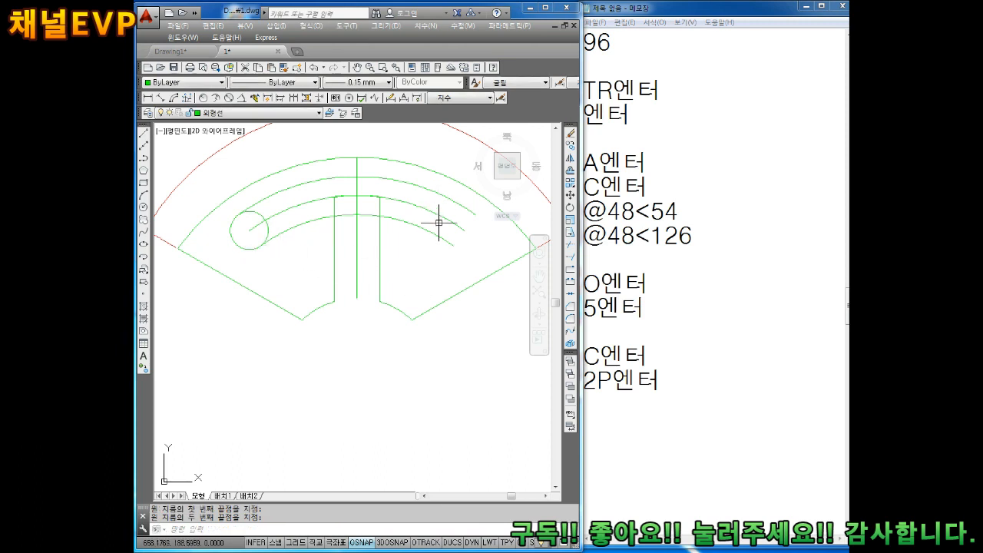
Draw another two-point (2P) circle between the right endpoints of the inner and outer offset arcs.
{"action": "key", "text": "Return"}
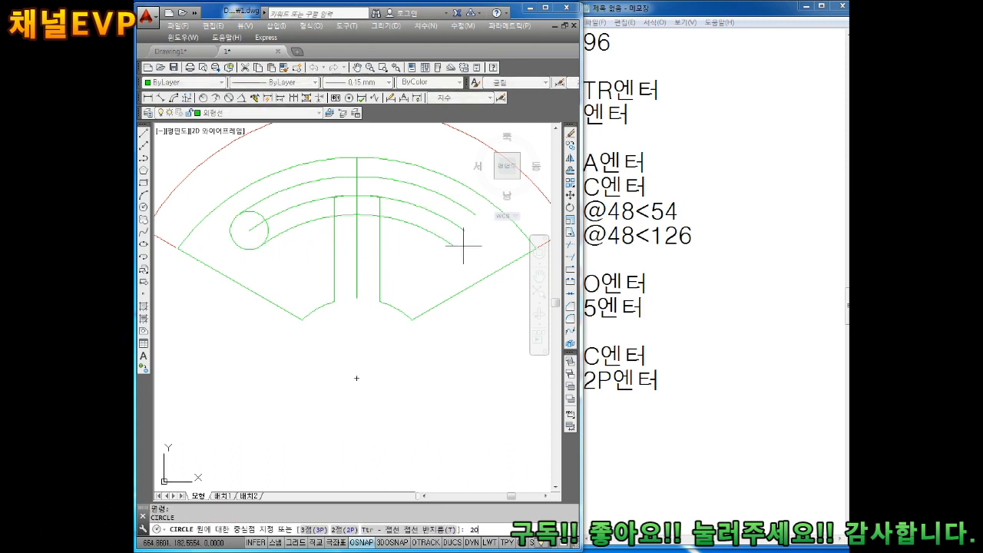
{"action": "type", "text": "2P"}
{"action": "key", "text": "Return"}
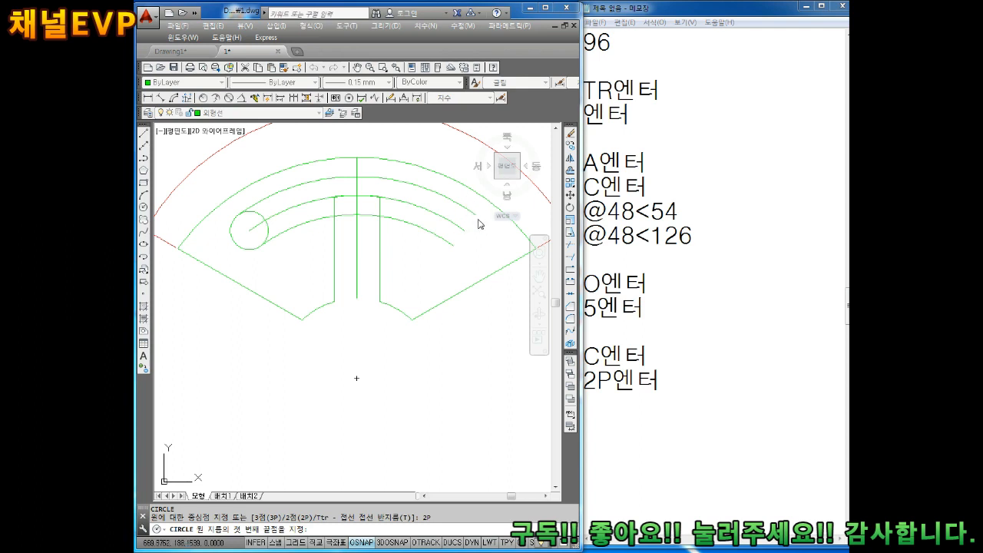
{"action": "middle_click_drag", "start_coordinate": [461, 268], "coordinate": [423, 292]}
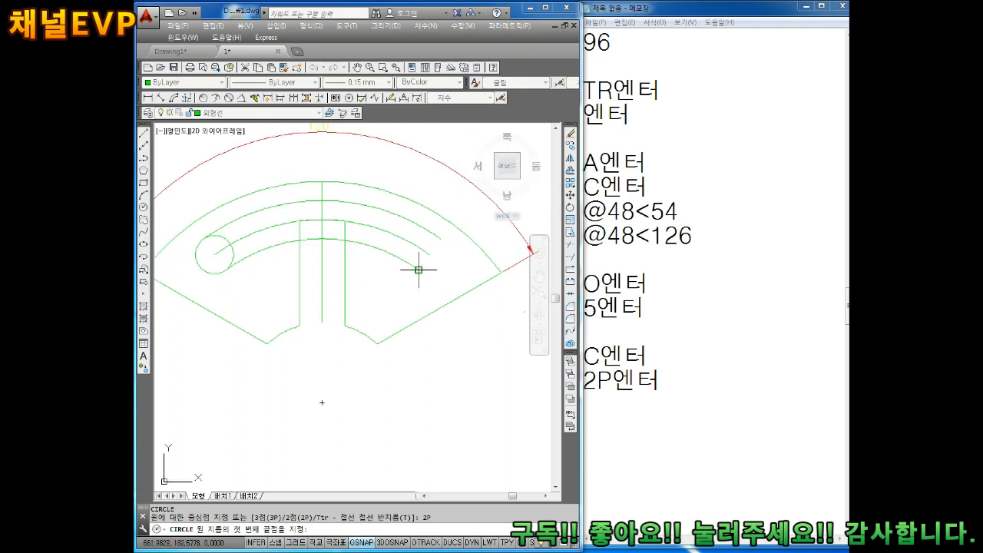
{"action": "left_click", "coordinate": [419, 270]}
{"action": "left_click", "coordinate": [440, 238]}
{"action": "key", "text": "Escape"}
{"action": "key", "text": "Escape"}
{"action": "middle_click_drag", "start_coordinate": [432, 298], "coordinate": [470, 297]}
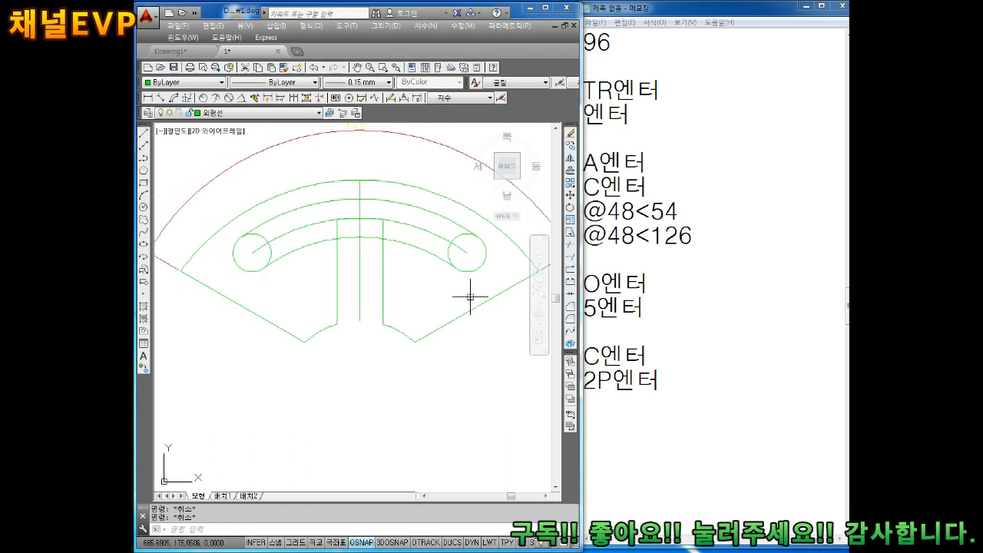
Switch to Notepad and note the trim commands "TR엔터" and "엔터" as a new block after the circle entries.
{"action": "left_click", "coordinate": [616, 413]}
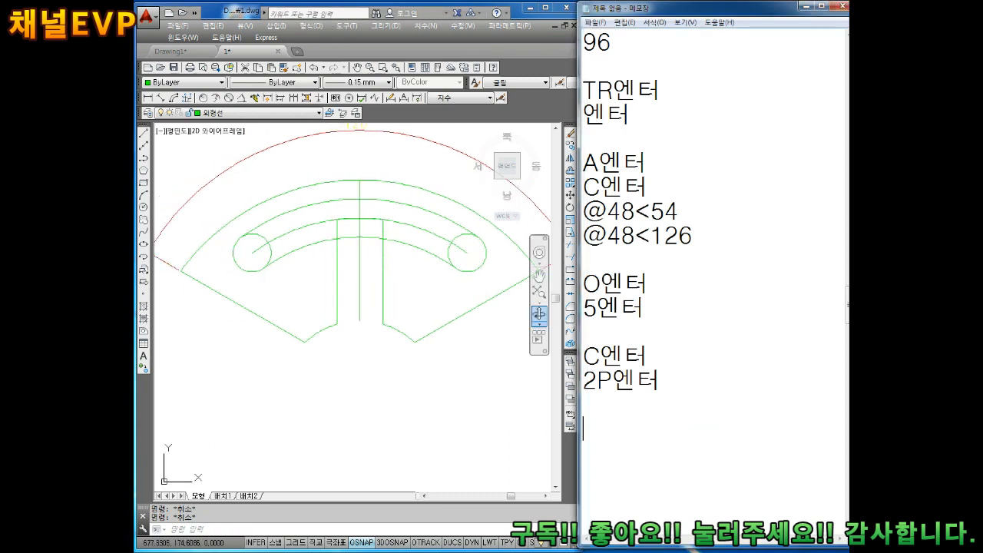
{"action": "type", "text": "TR엔터"}
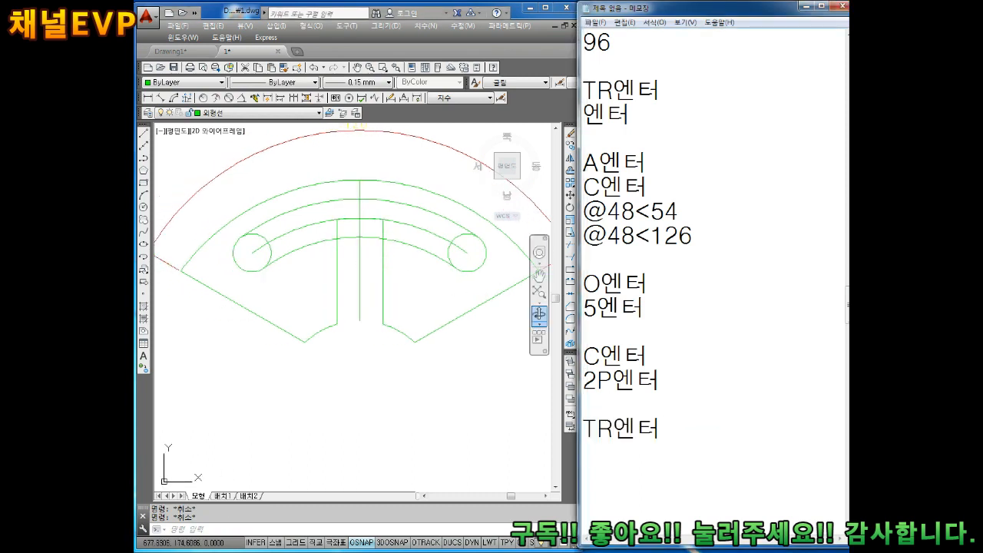
{"action": "key", "text": "Return"}
{"action": "type", "text": "엔터"}
{"action": "key", "text": "Return"}
Switch to AutoCAD and trim the inner halves of both end circles to form the curved slot's rounded ends.
{"action": "left_click", "coordinate": [424, 285]}
{"action": "type", "text": "TR"}
{"action": "key", "text": "Return"}
{"action": "key", "text": "Return"}
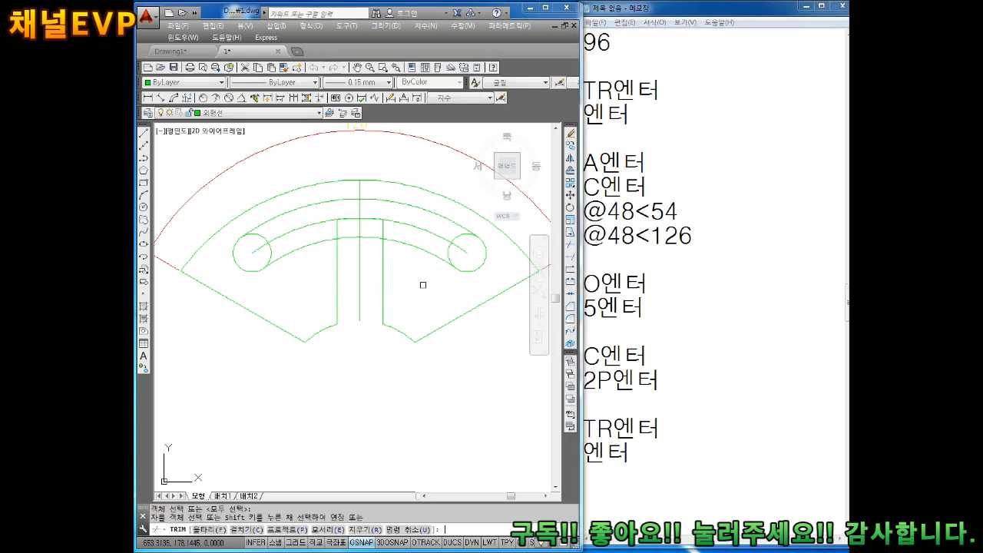
{"action": "left_click", "coordinate": [258, 233]}
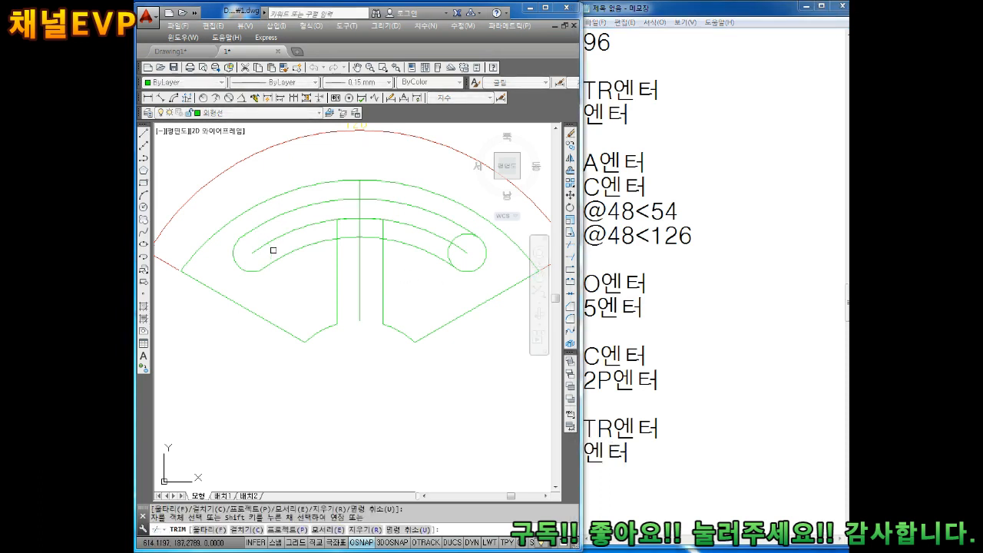
{"action": "key", "text": "Escape"}
{"action": "key", "text": "Escape"}
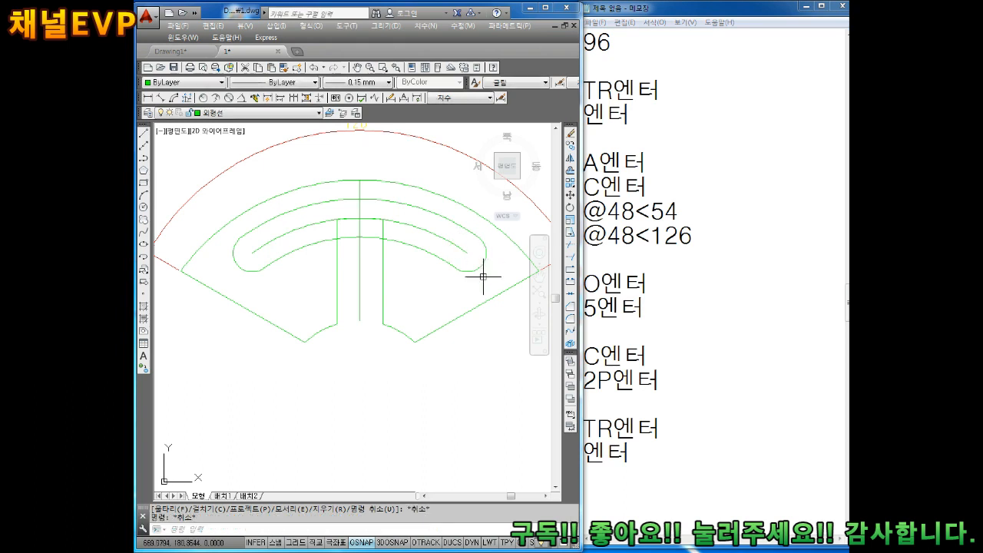
Select the middle arc running along the centre of the curved slot.
{"action": "left_click", "coordinate": [434, 231]}
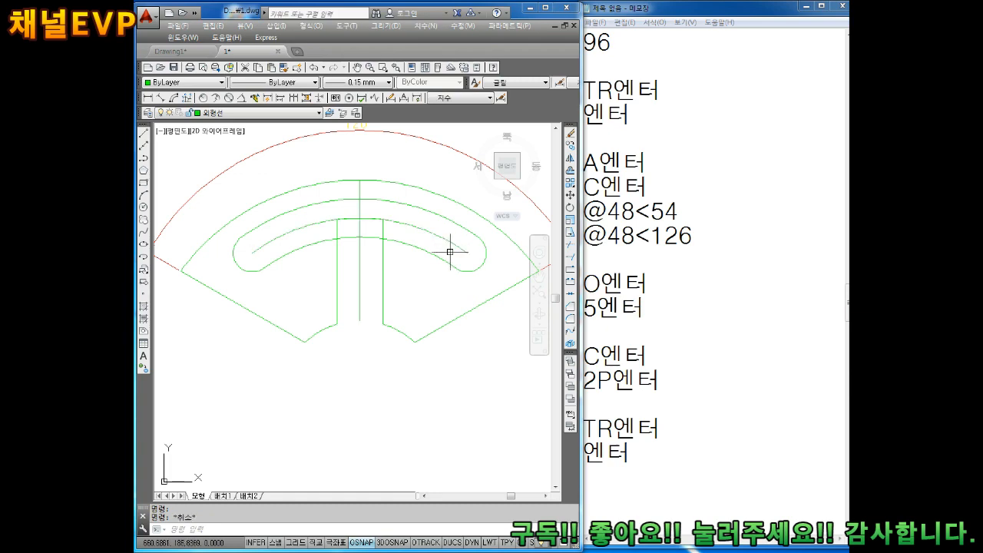